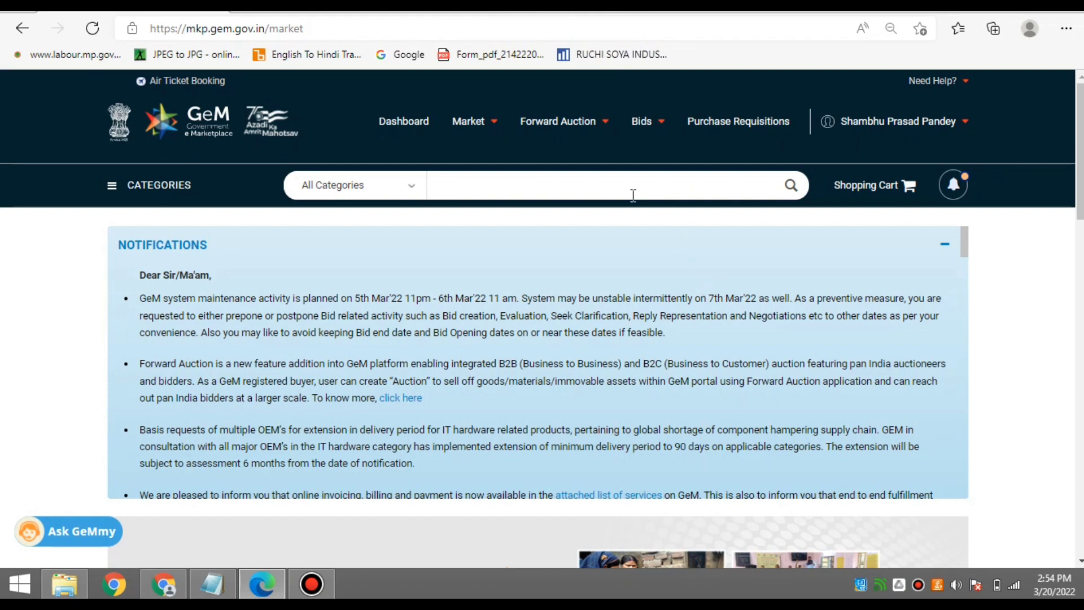
Go to the dashboard, open BOQ Based Bidding from the categories, and expand the Choose Related Categories section
click(402, 128)
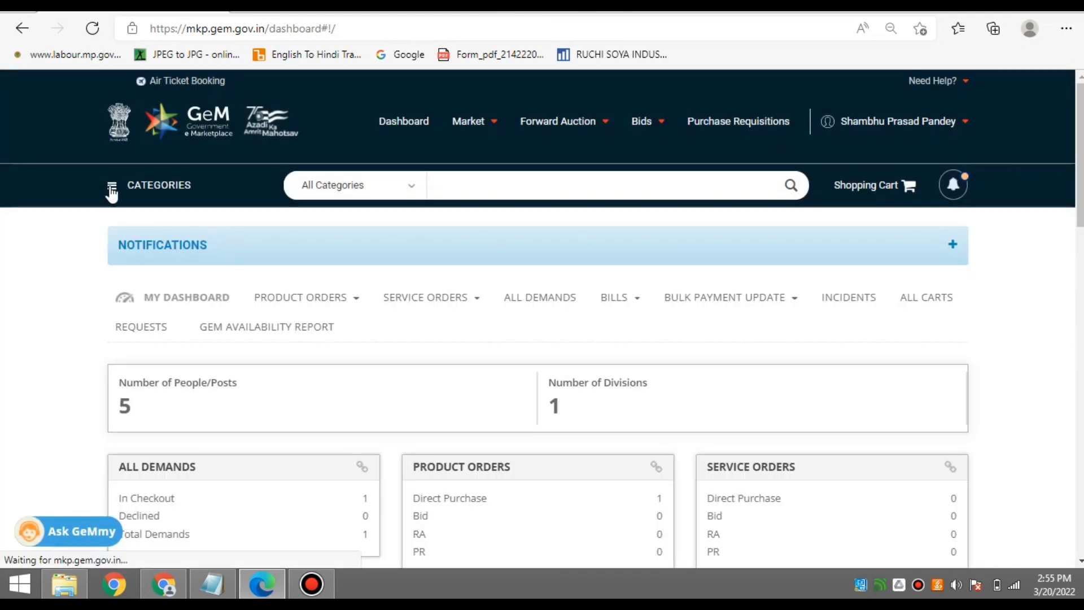
click(112, 191)
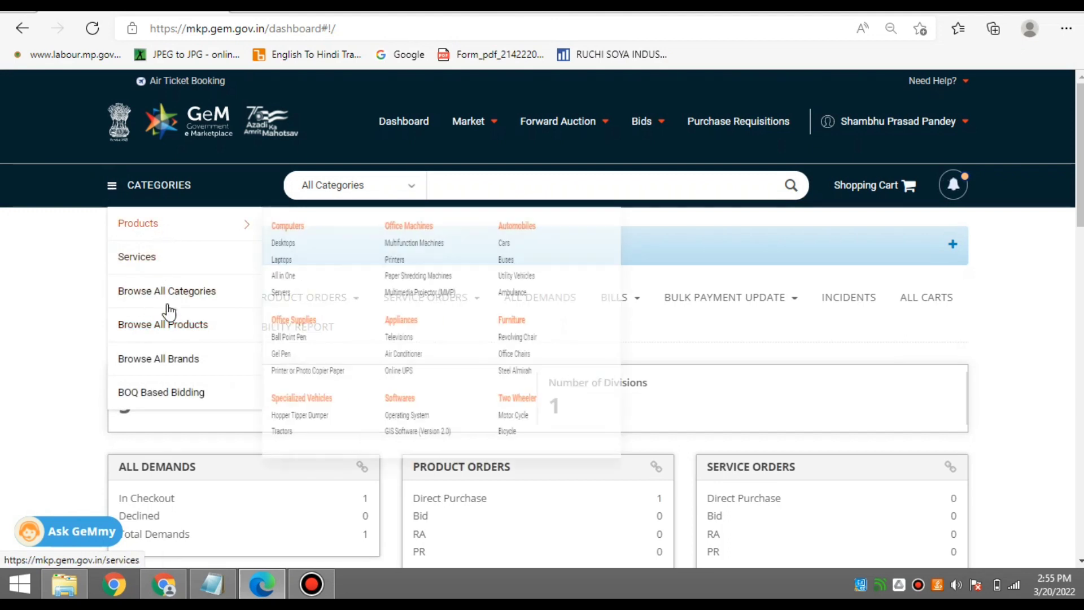
click(181, 396)
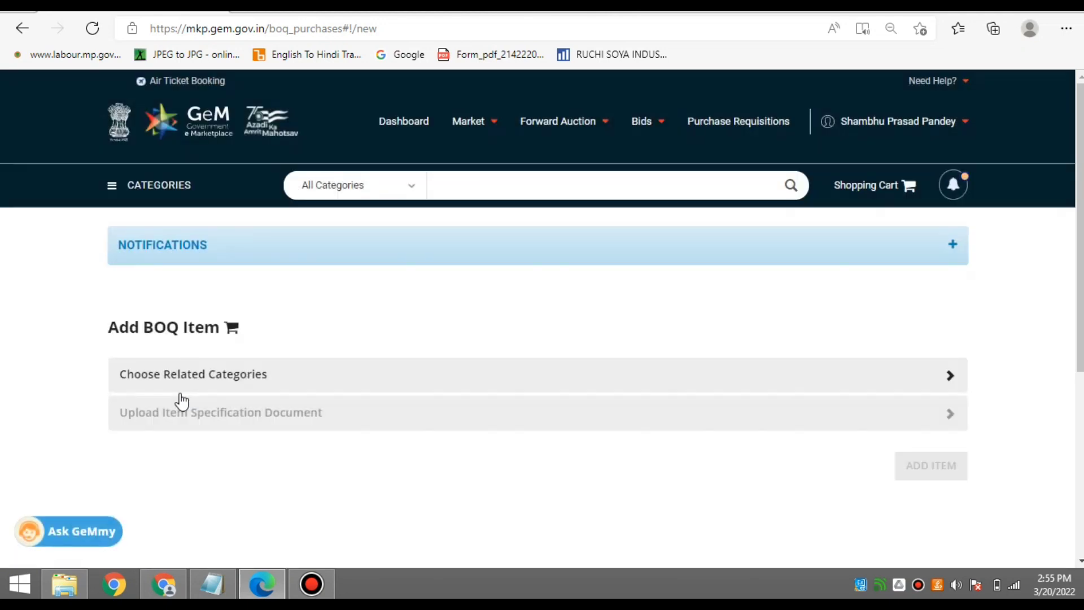
scroll(948, 169, down, 3)
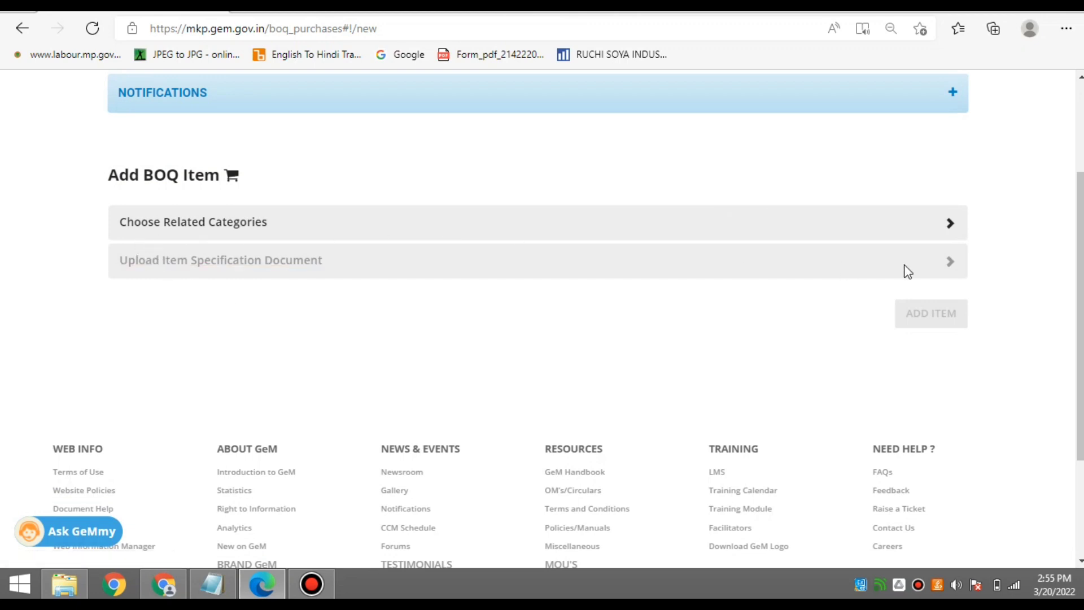
click(950, 226)
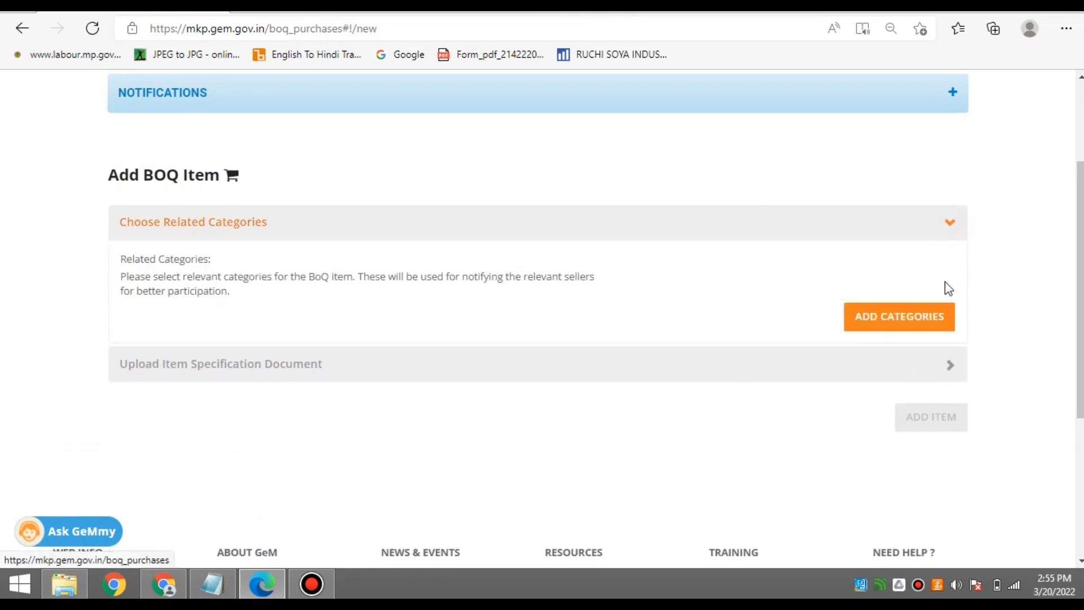
click(939, 320)
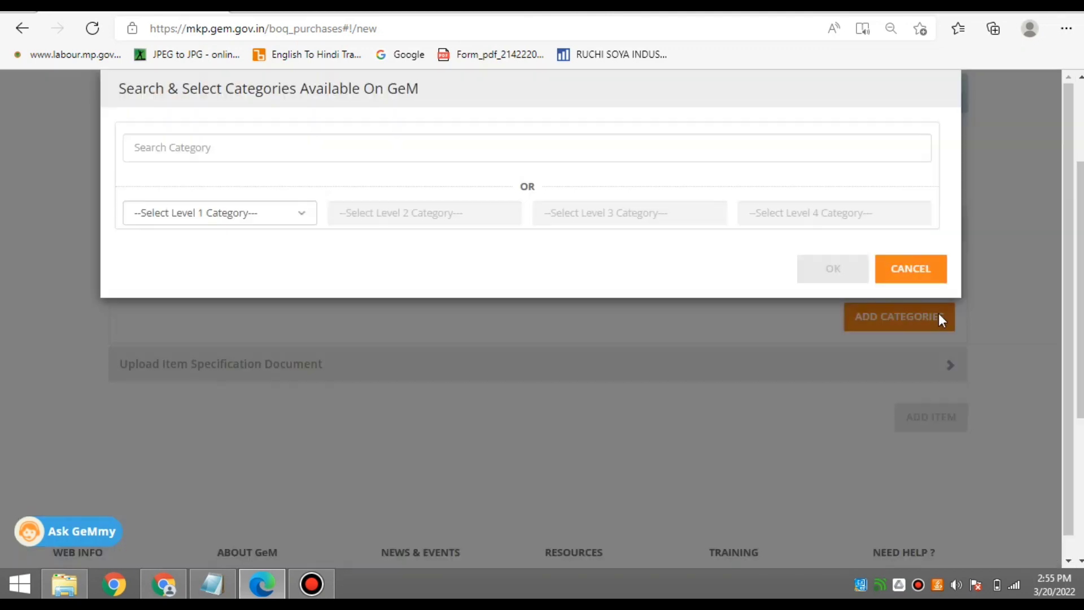
click(439, 154)
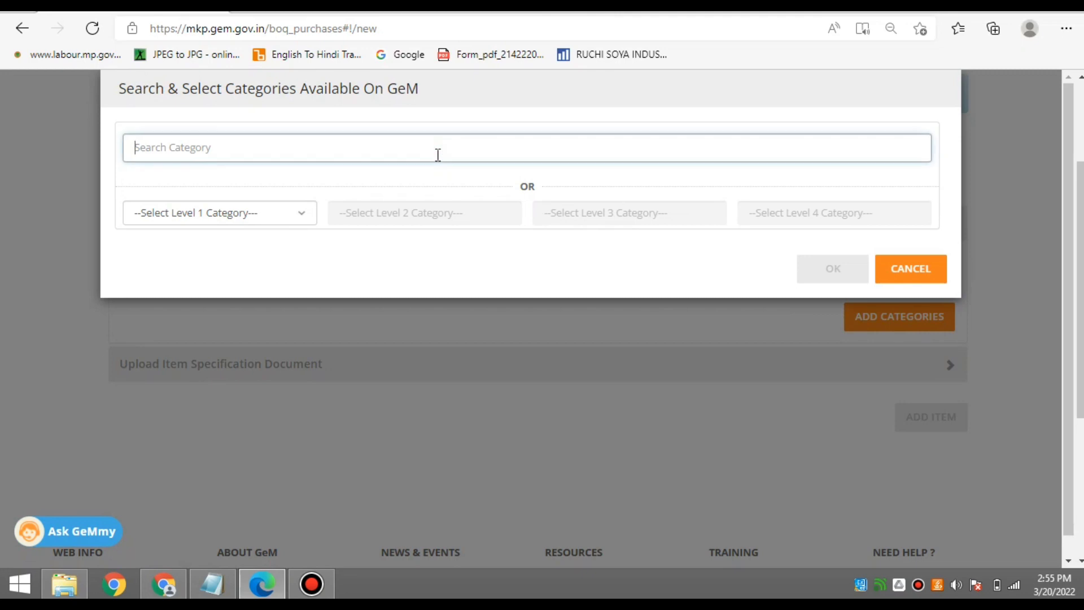
text(COMPUTER)
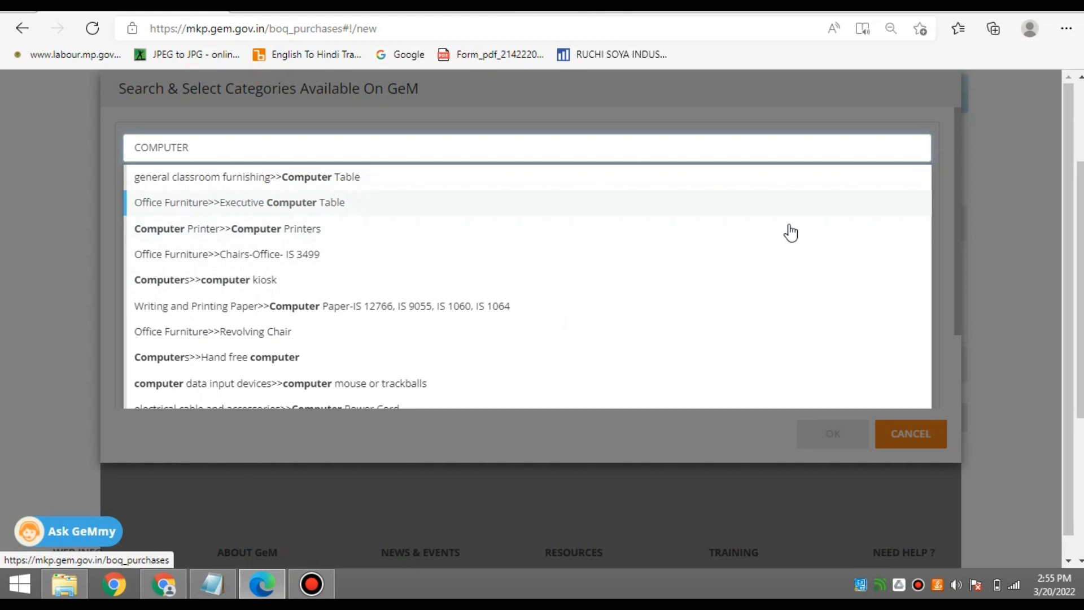
drag(232, 153, 1, 169)
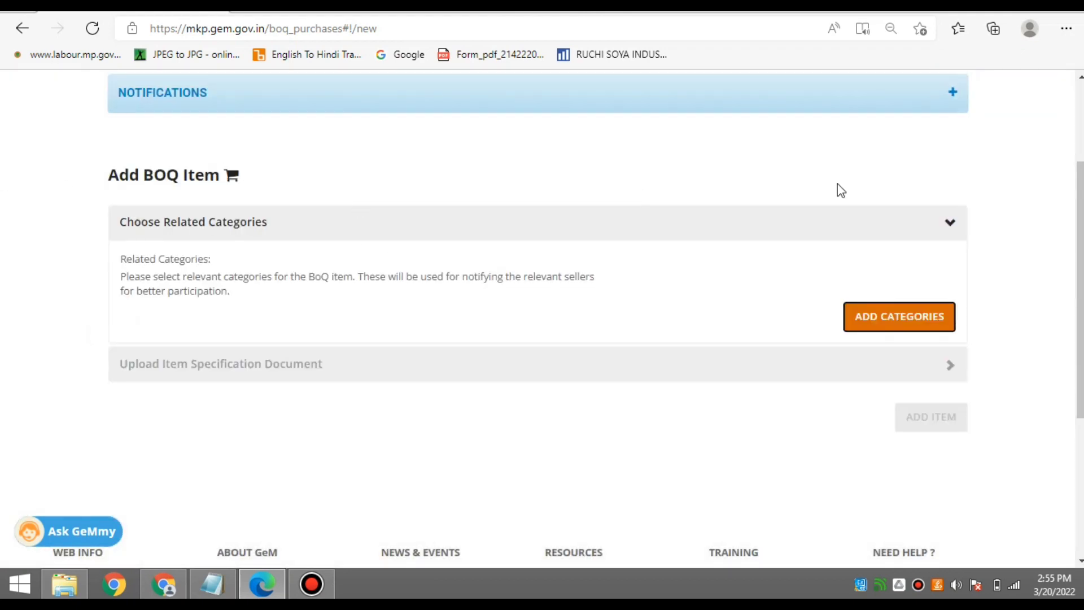
Search the available categories for DESKTOP COMPUTER and add Desktop Computers as the related category of the BOQ item
click(916, 317)
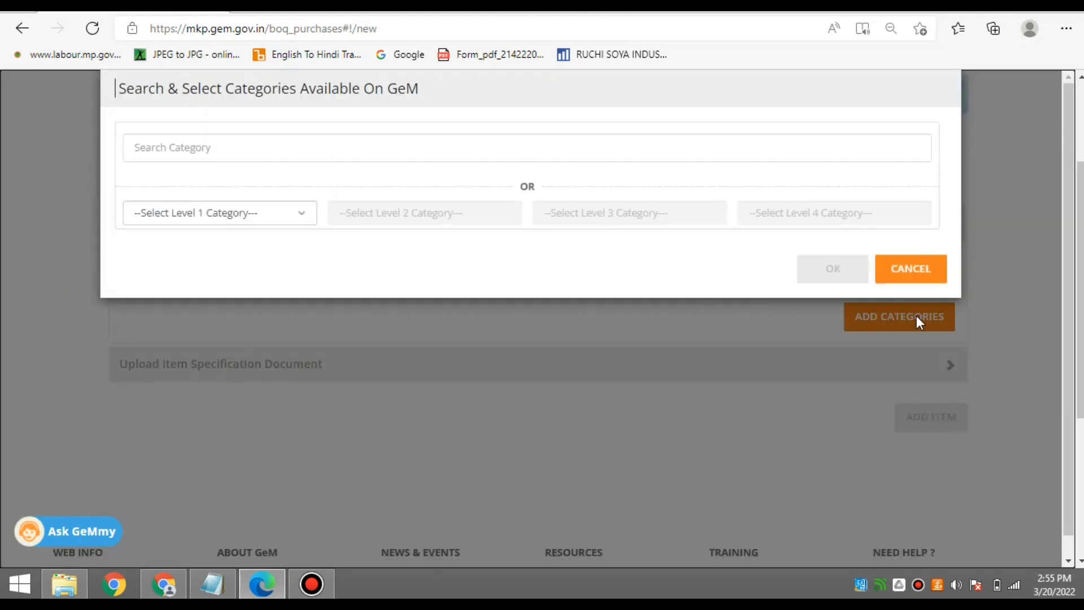
click(313, 142)
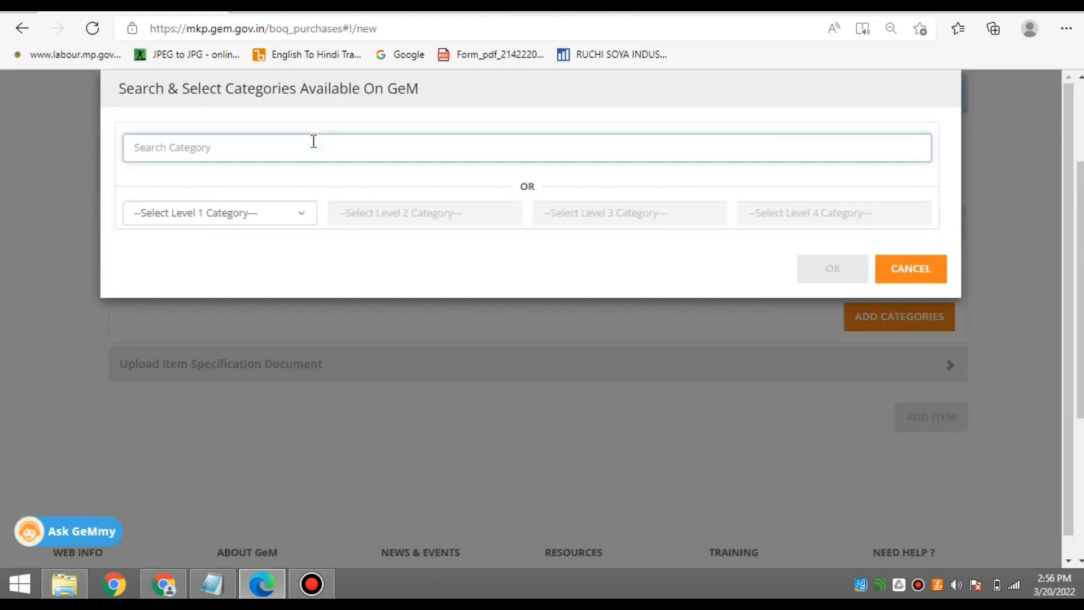
text(DESK)
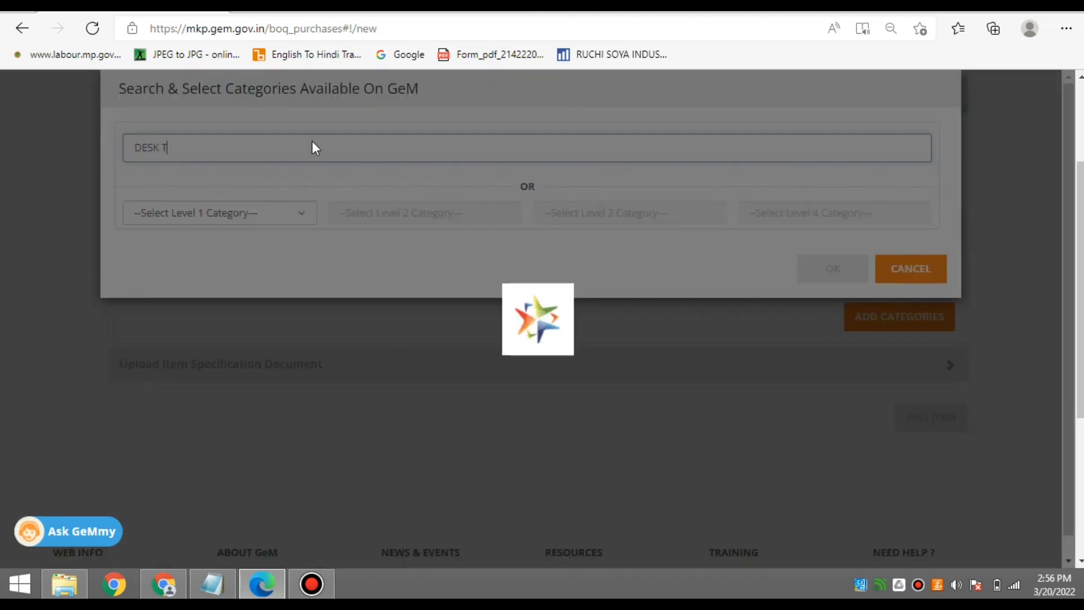
key(BackSpace)
text(TOP COMPUTER)
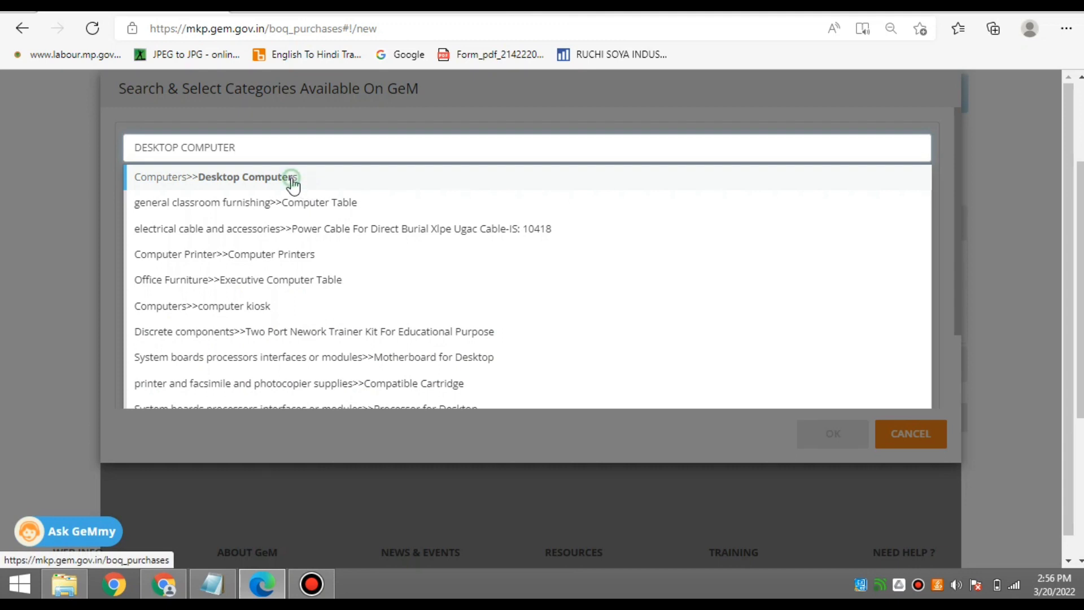
click(291, 178)
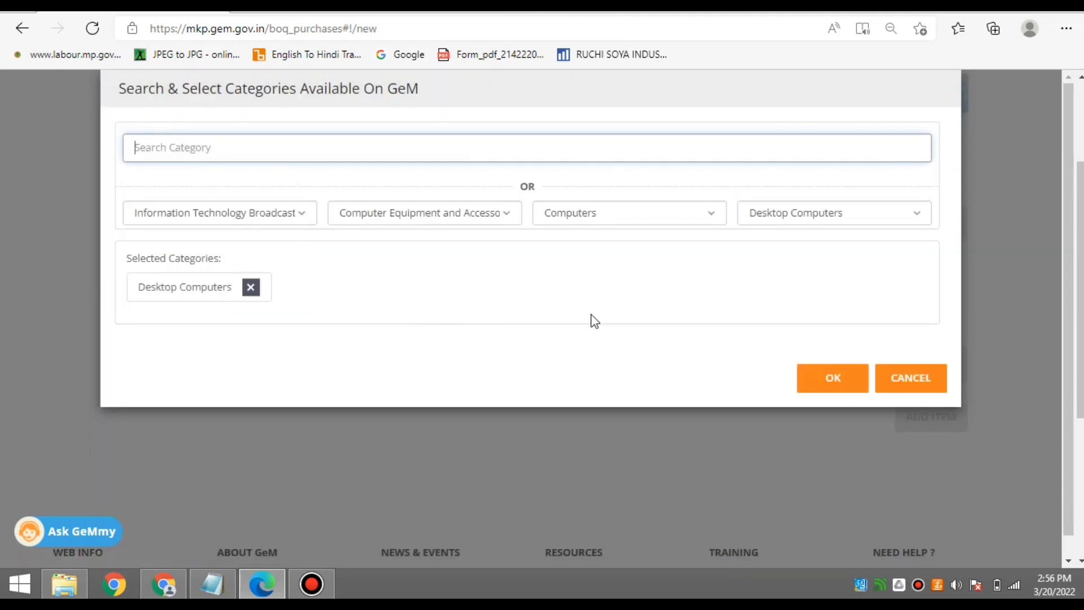
click(834, 379)
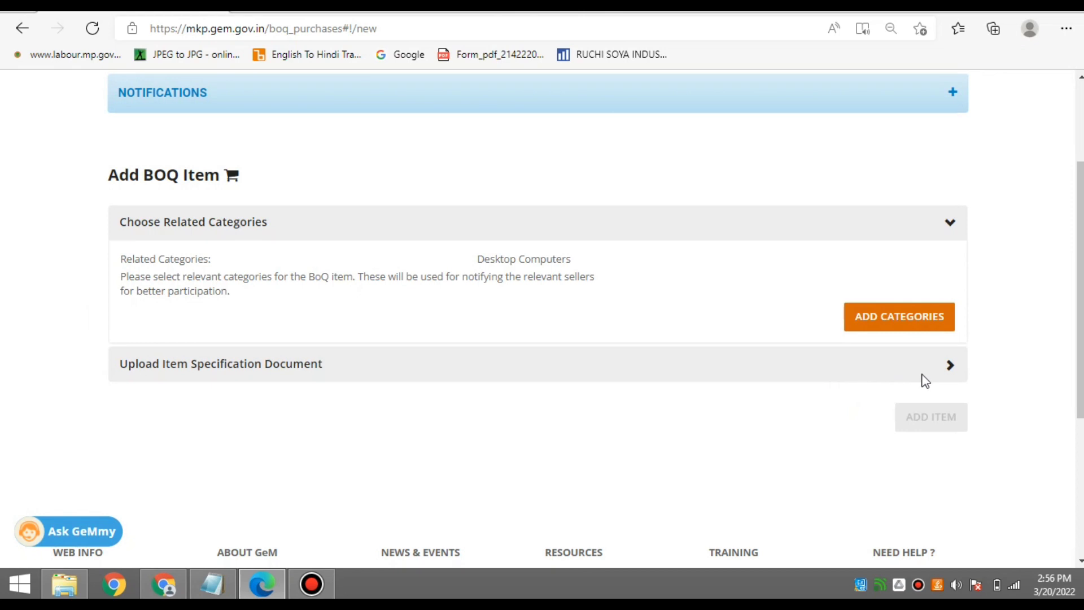
Expand Upload Item Specification Document, download the sample line items file, and open it in Excel, dismissing the activation wizard
click(948, 368)
scroll(826, 312, down, 3)
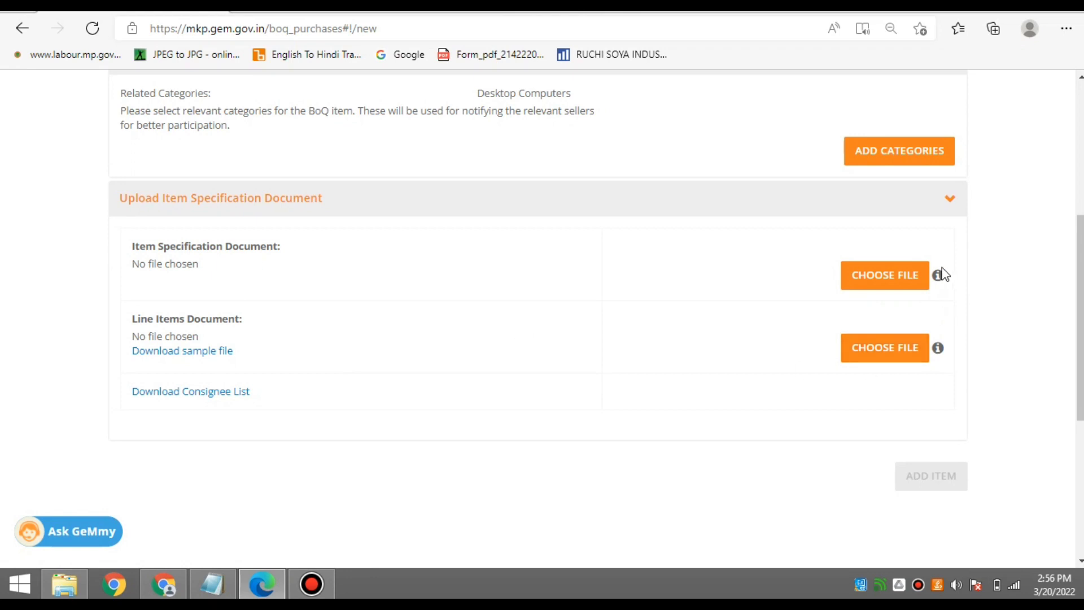
mouse_move(940, 278)
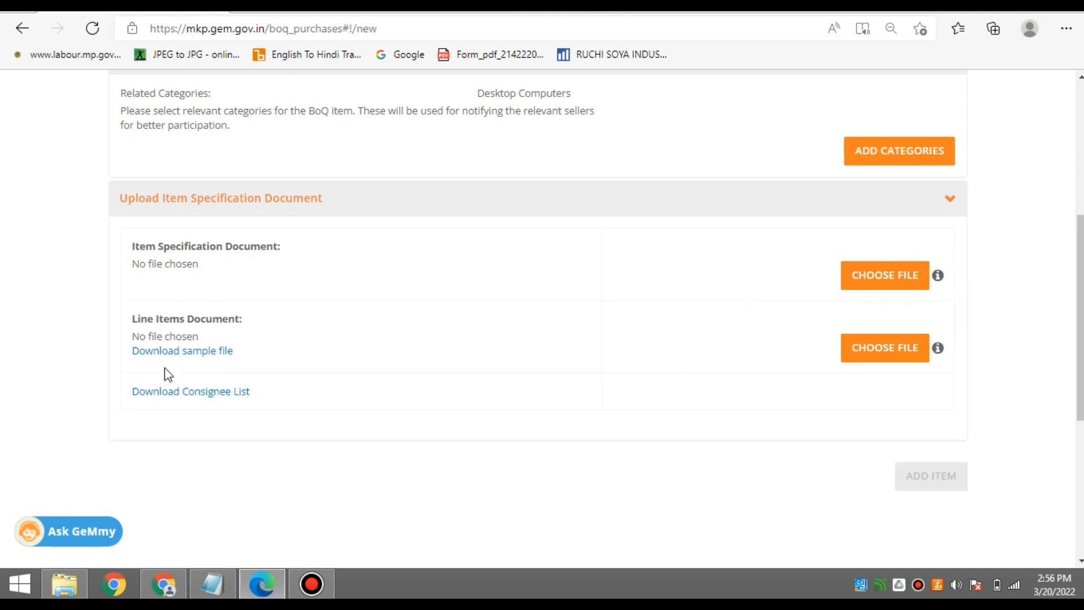
click(210, 353)
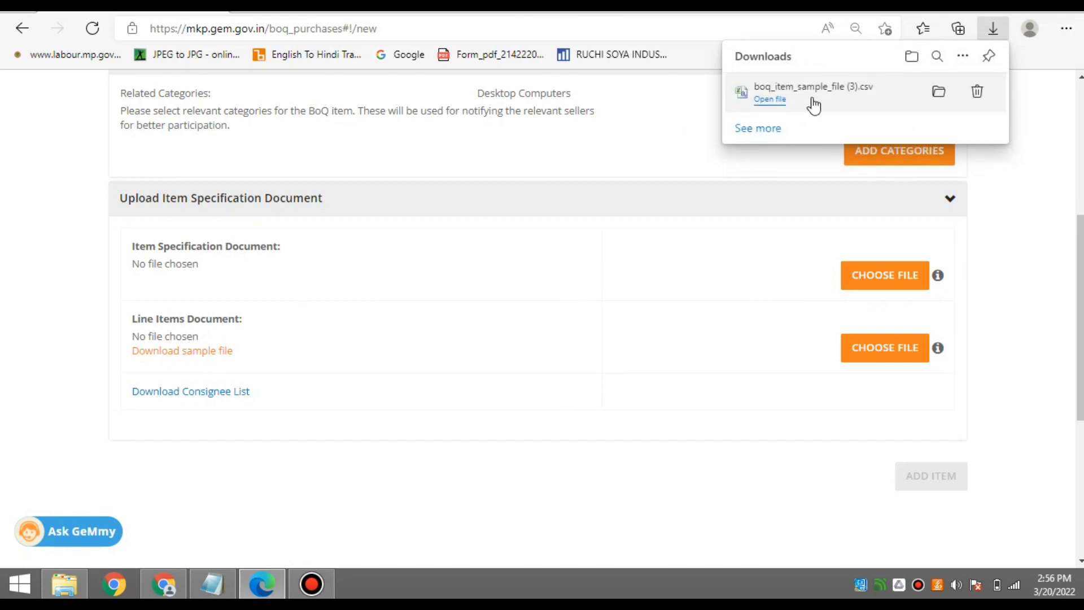
click(814, 105)
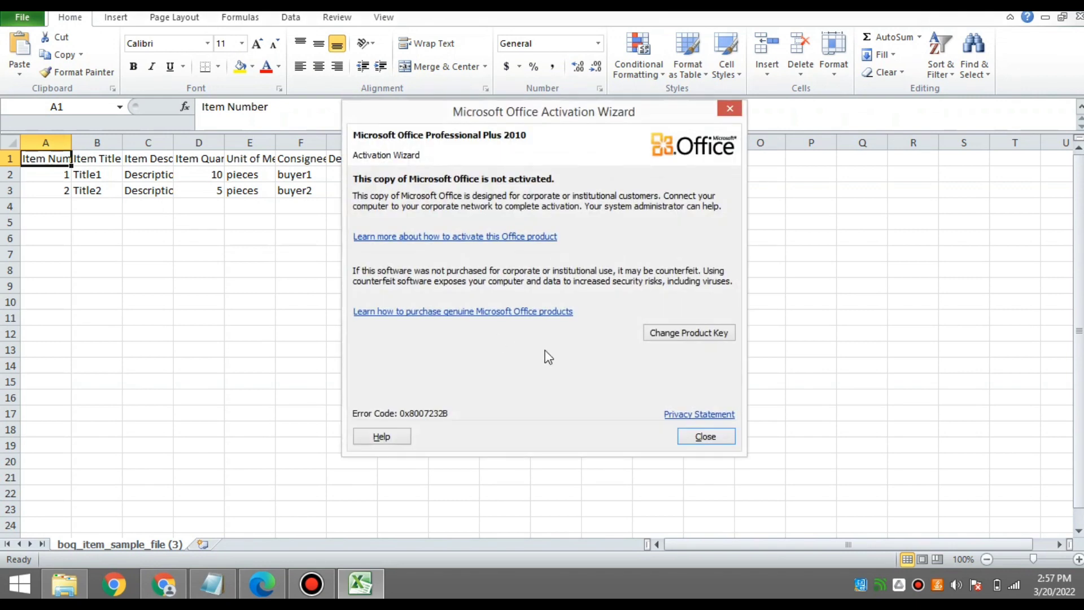
click(720, 435)
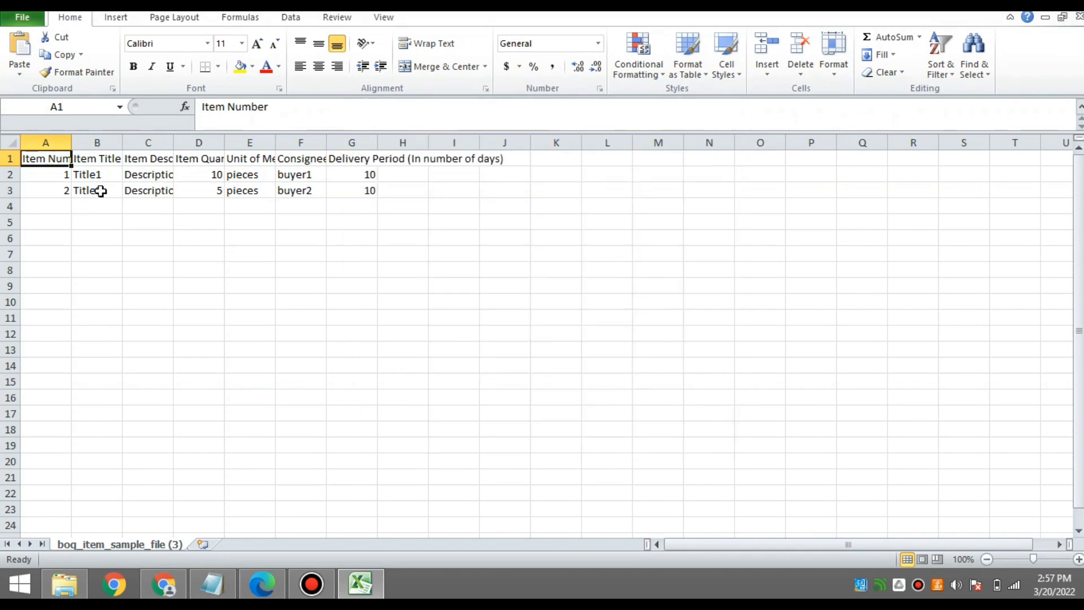
Widen the Item Title column and set the first item's title to PC COMPUTER
drag(122, 144, 197, 145)
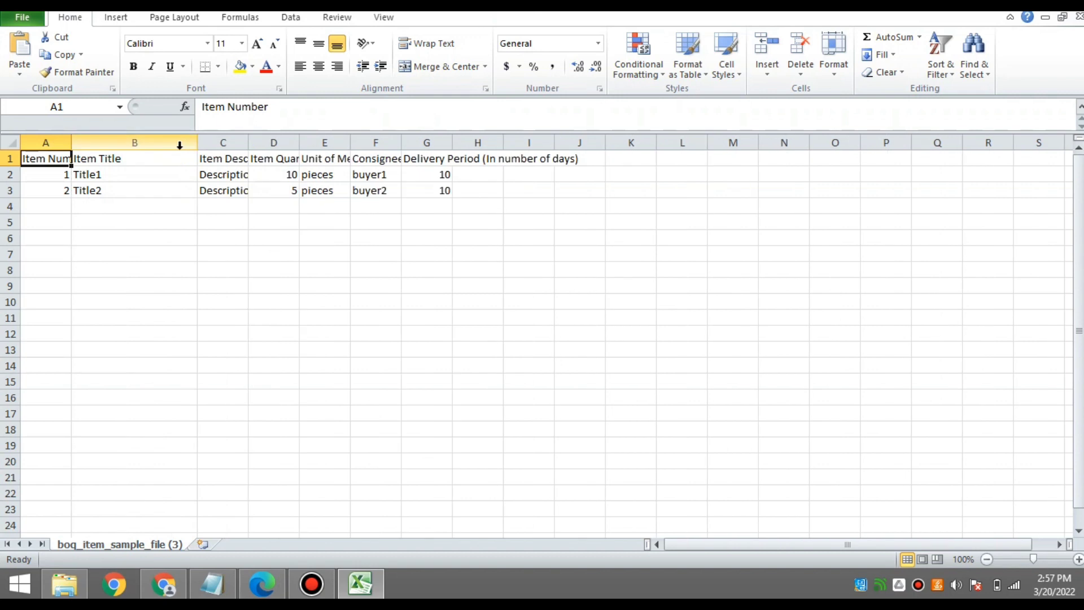
click(162, 175)
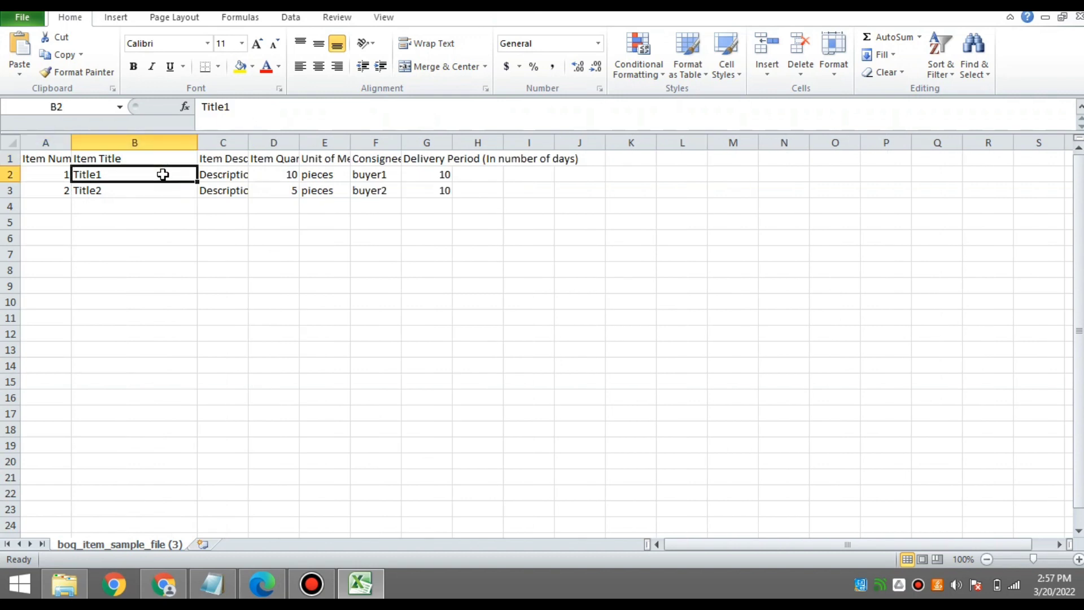
text(PU)
text(PC)
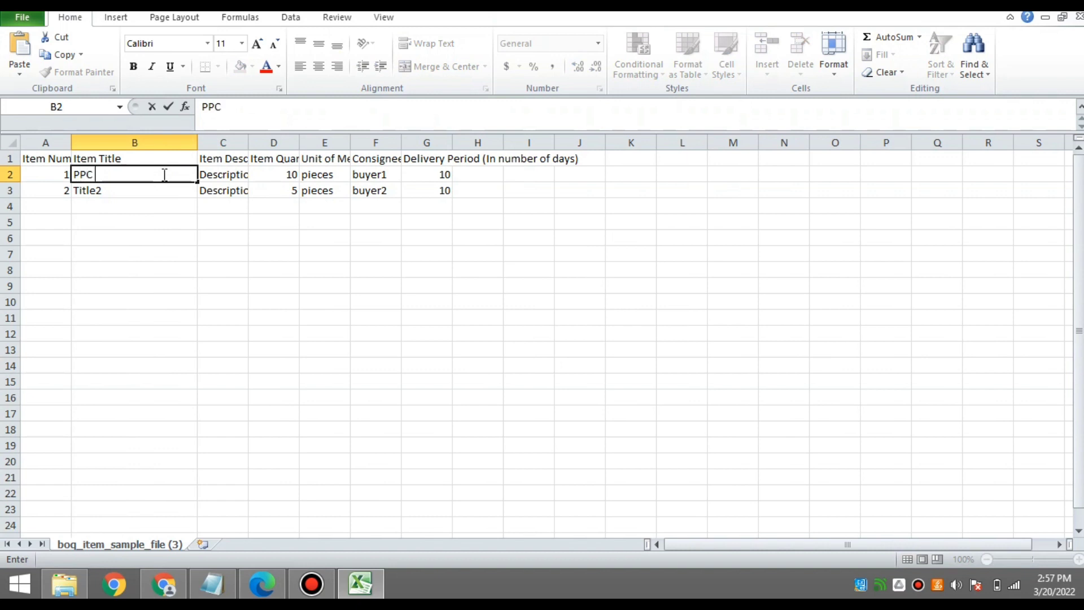
key(BackSpace)
key(BackSpace)
text(C COMPUTER)
key(Tab)
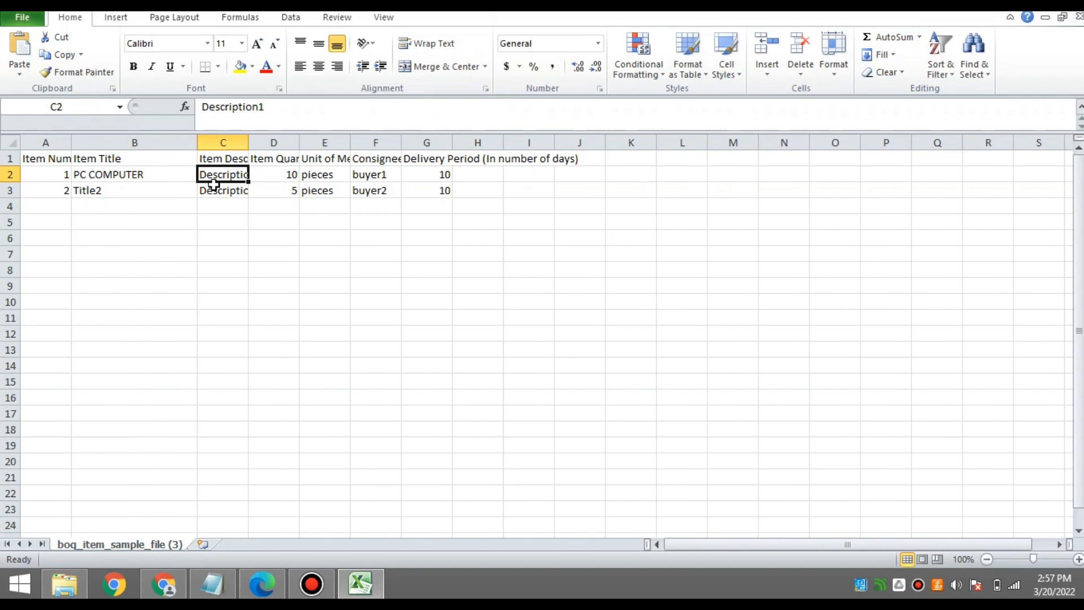
Set the first item's description to "RAM 6GB , 1TB" and widen the Item Description and Item Quantity columns
text(RAM)
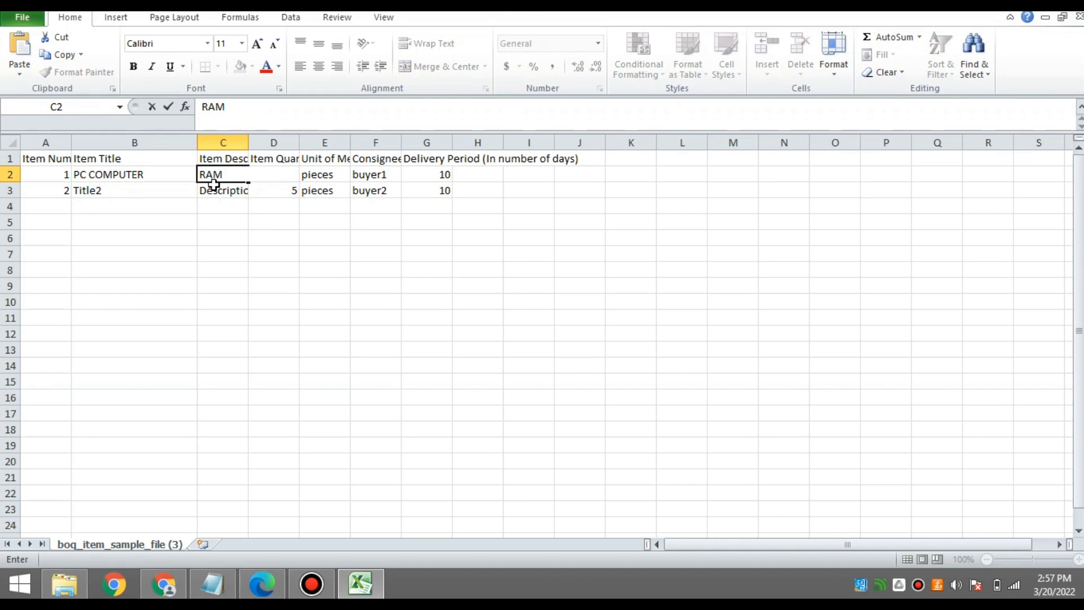
text( 6GB)
text(, 1TH)
key(BackSpace)
text(B)
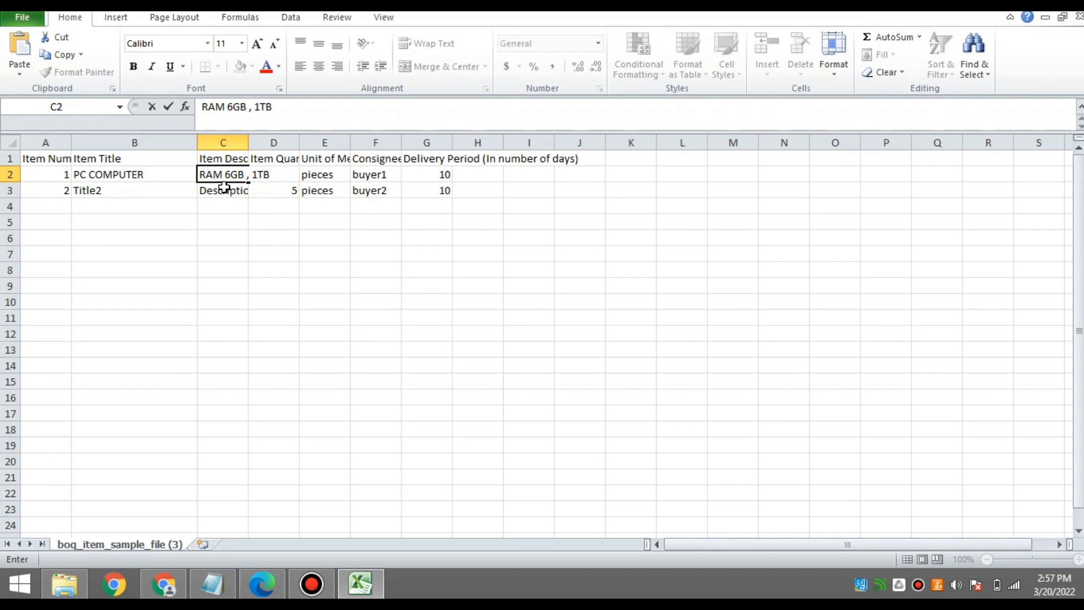
click(276, 220)
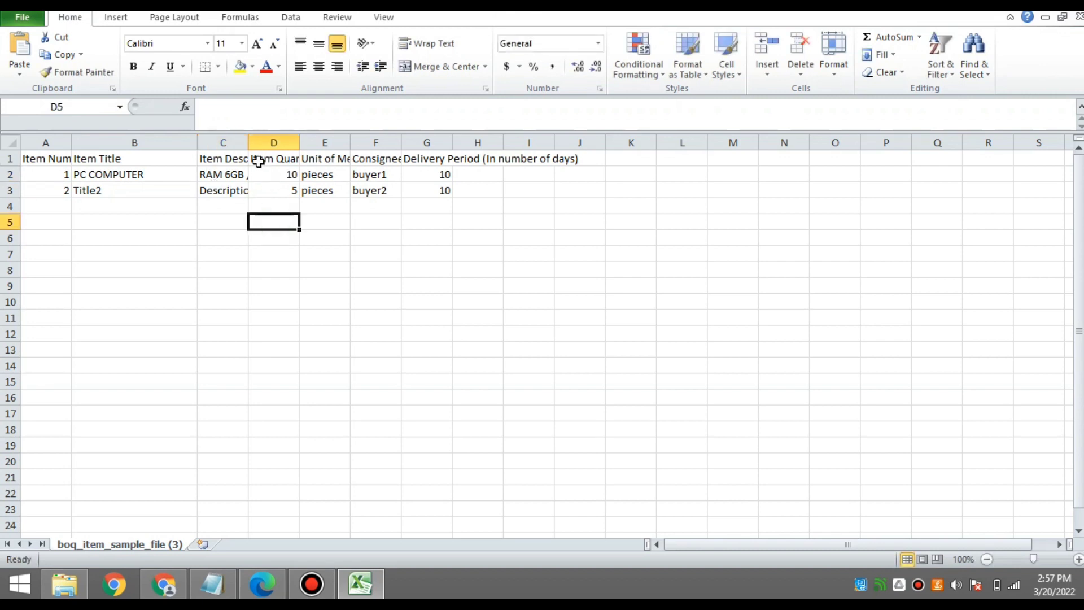
drag(248, 143, 506, 142)
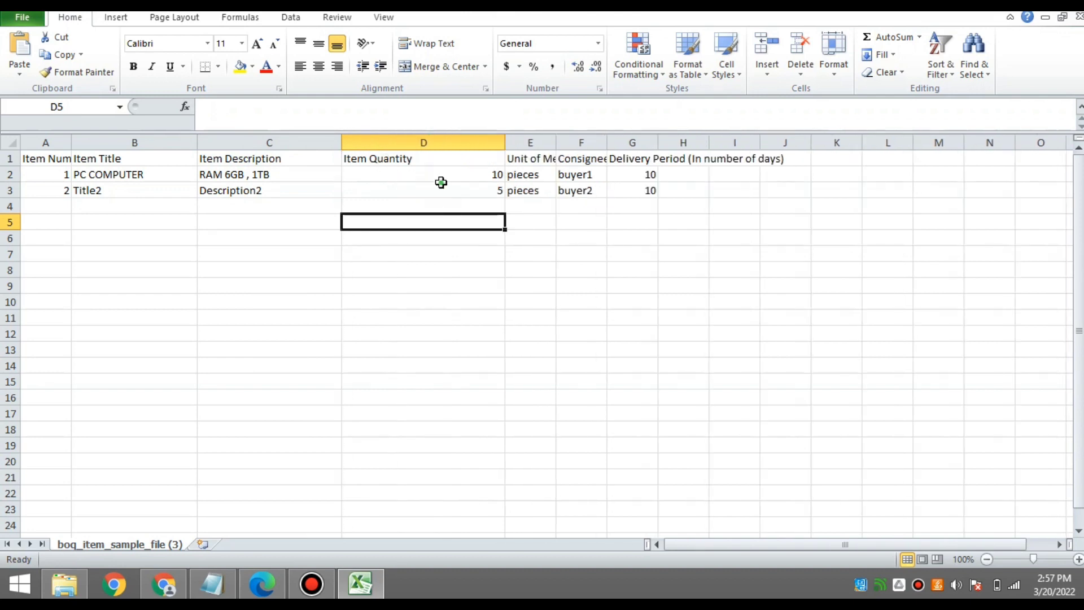
Set the first item's quantity to 20
click(441, 183)
click(417, 175)
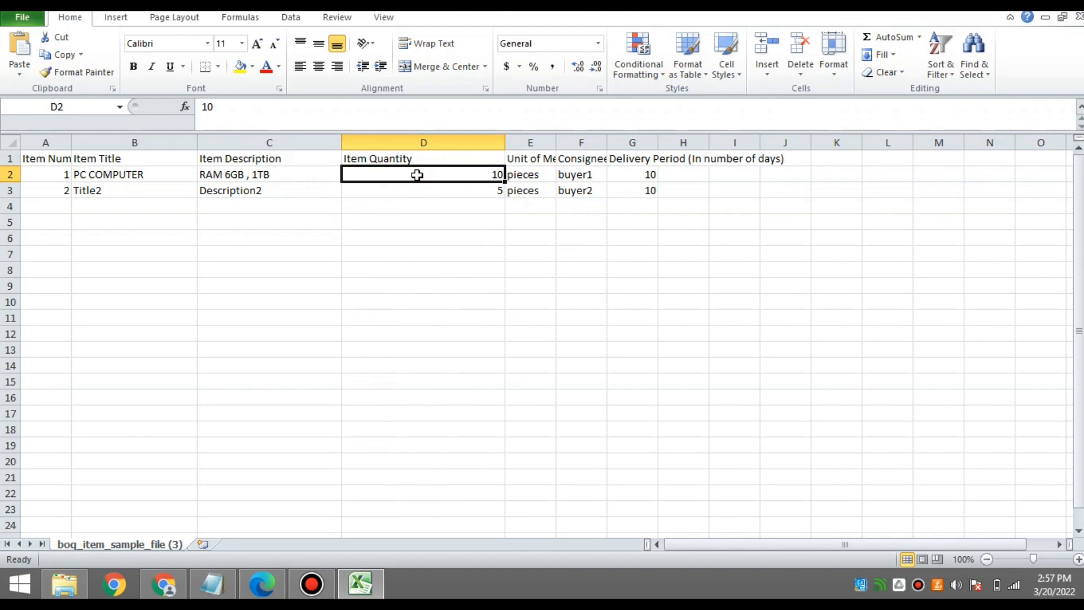
text(20)
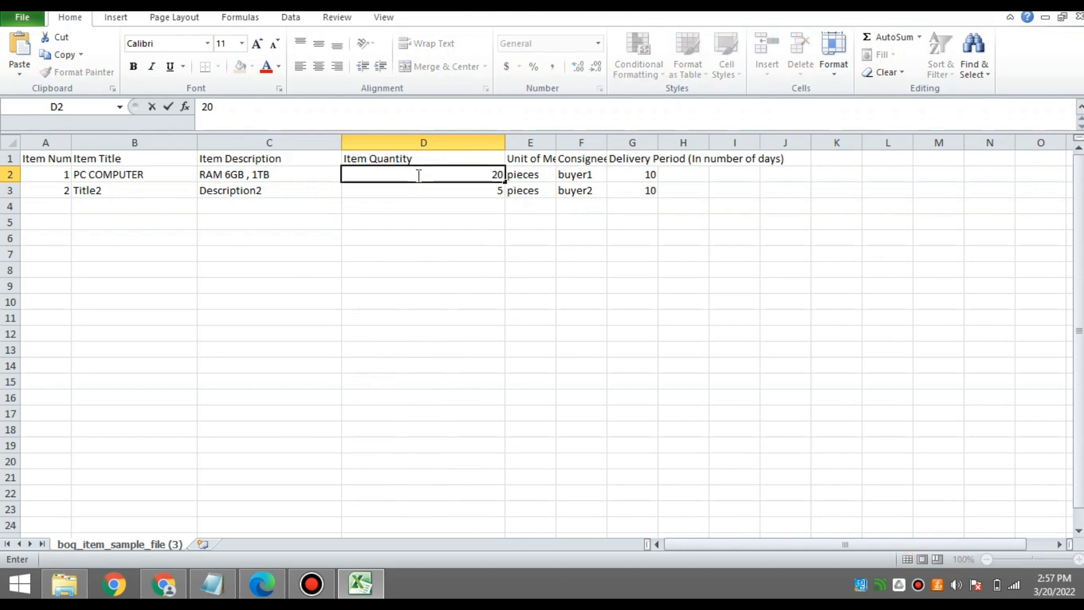
click(531, 179)
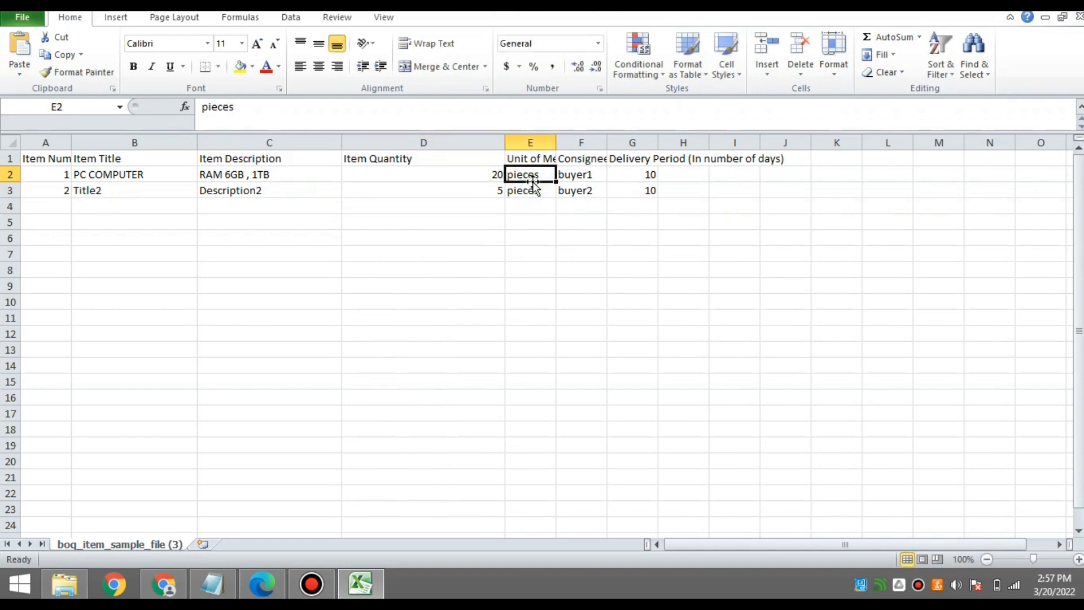
click(154, 193)
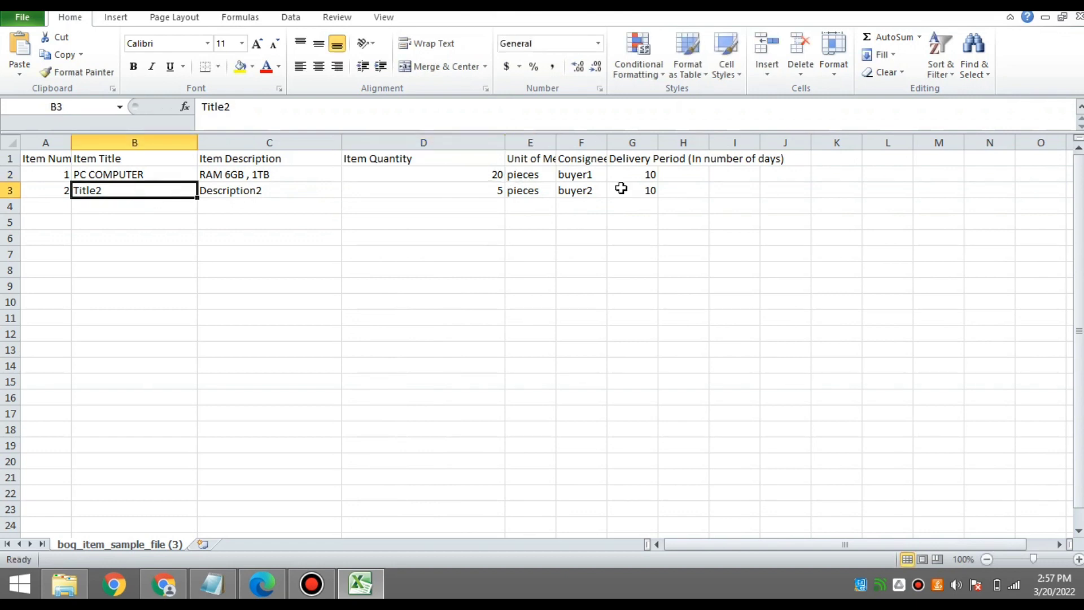
Switch back to the GeM page in Edge and download the consignee list for the first item's consignee entry
click(566, 175)
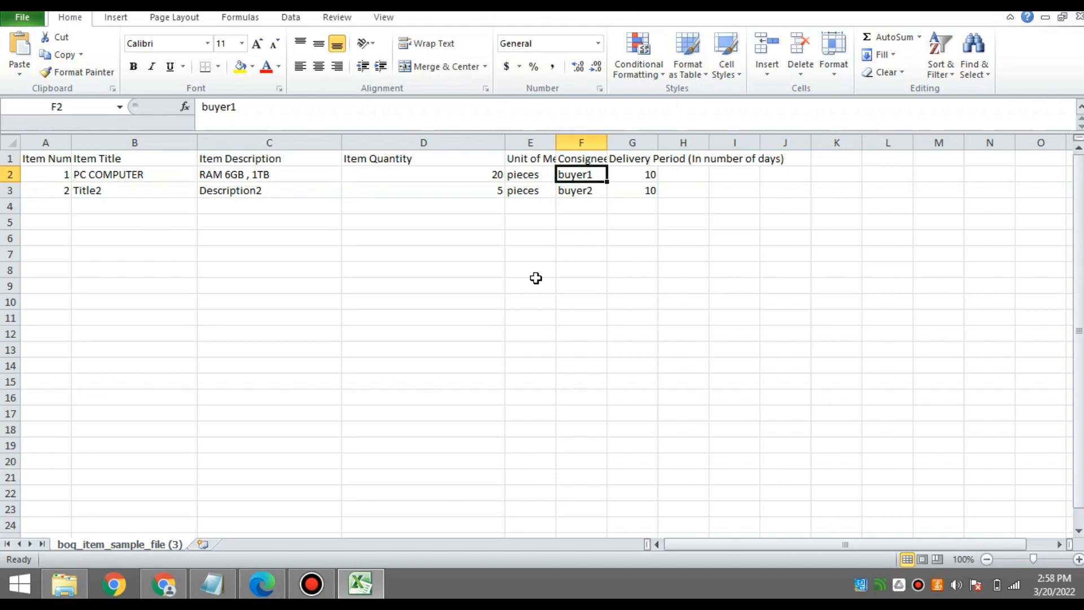
click(279, 582)
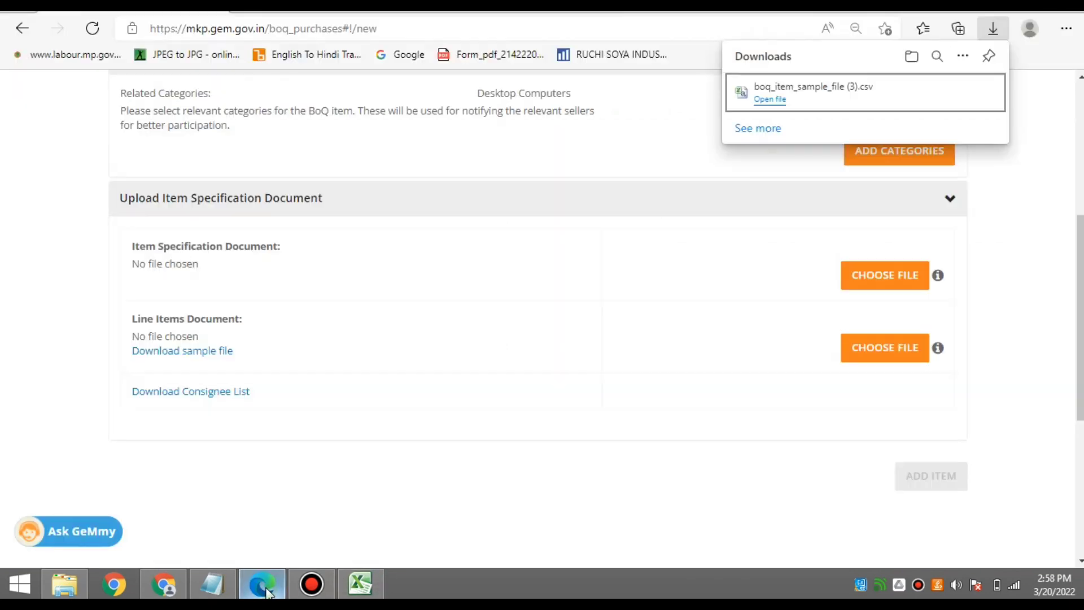
click(206, 397)
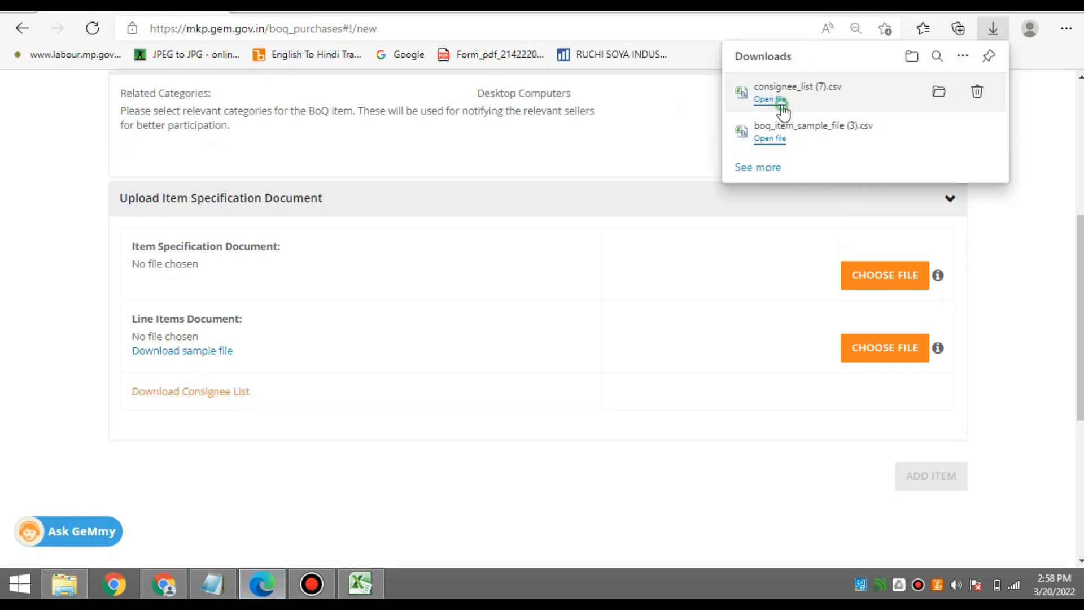
Open the downloaded consignee_list (7).csv, widen the User Id column and copy the consignee's user ID
click(778, 100)
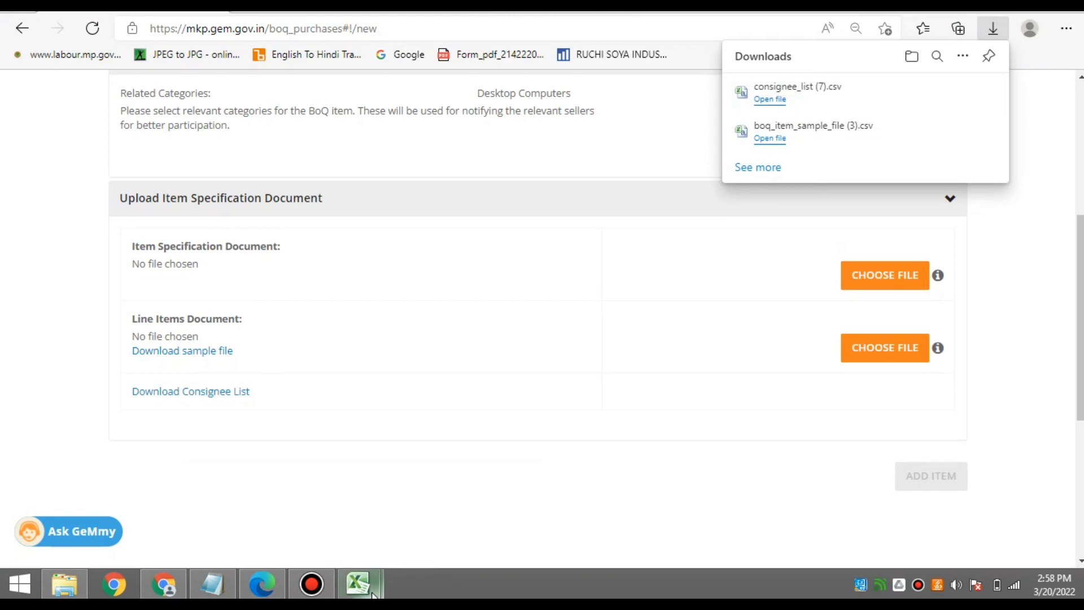
mouse_move(373, 594)
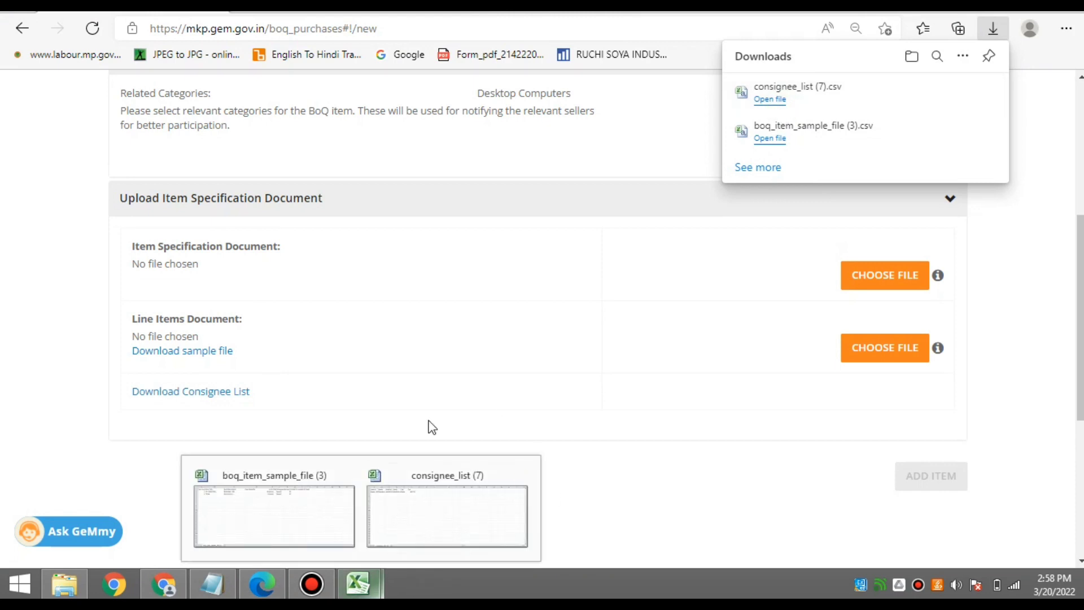
click(416, 542)
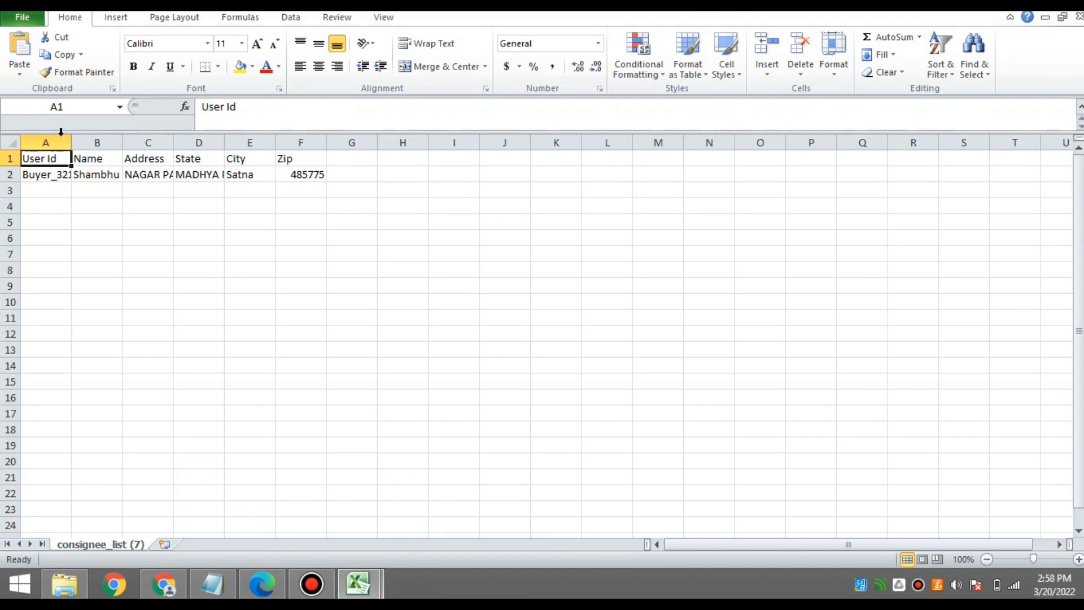
drag(72, 147, 156, 146)
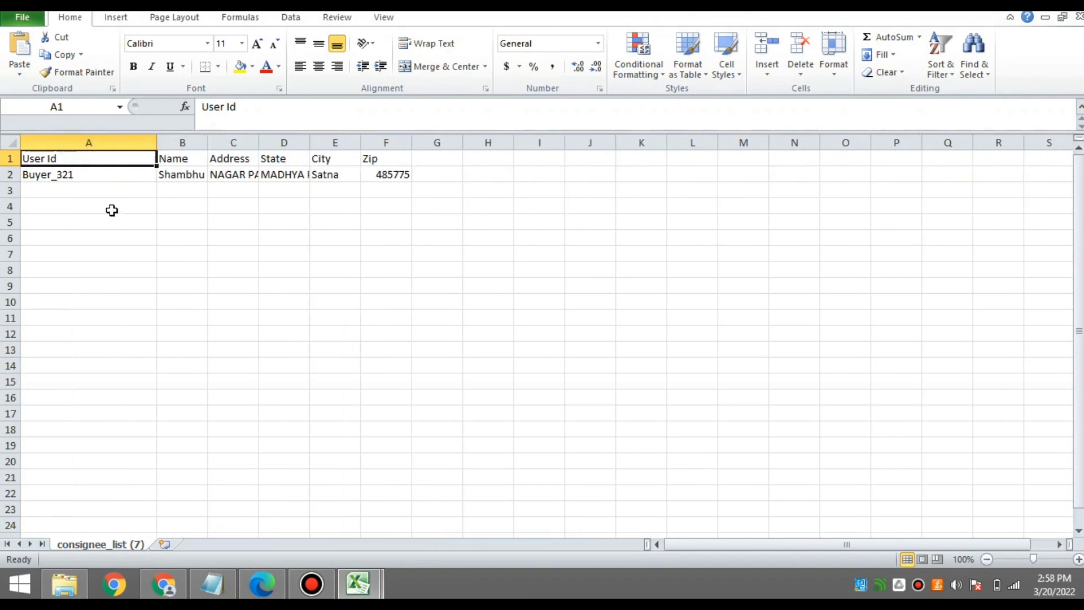
click(95, 180)
key(ctrl+c)
Switch to boq_item_sample_file (3), paste the copied user ID as the first item's consignee ID and widen the Consignee ID column
mouse_move(356, 584)
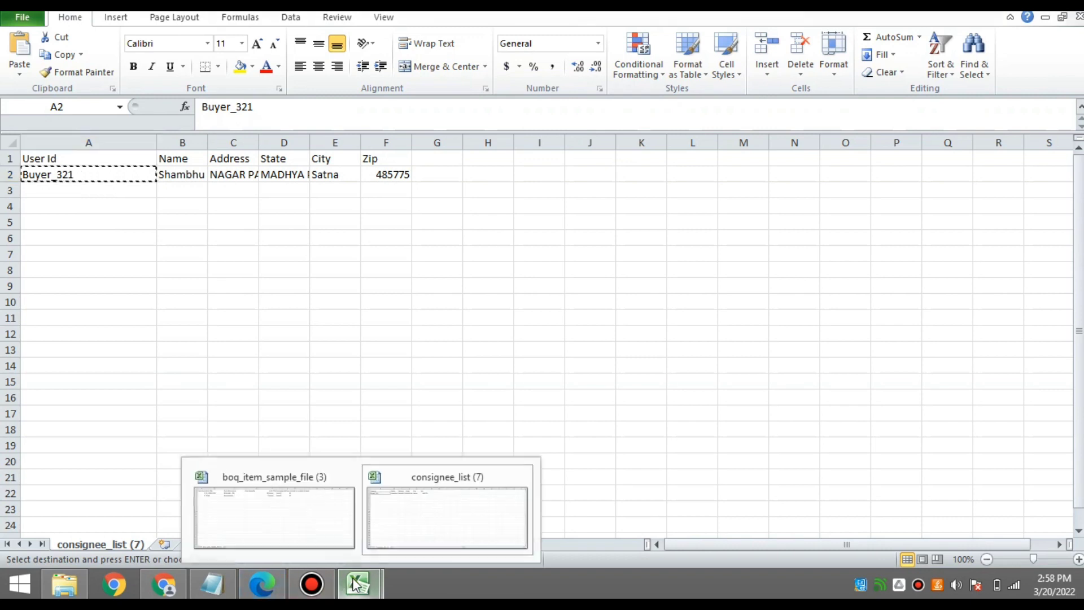
click(298, 516)
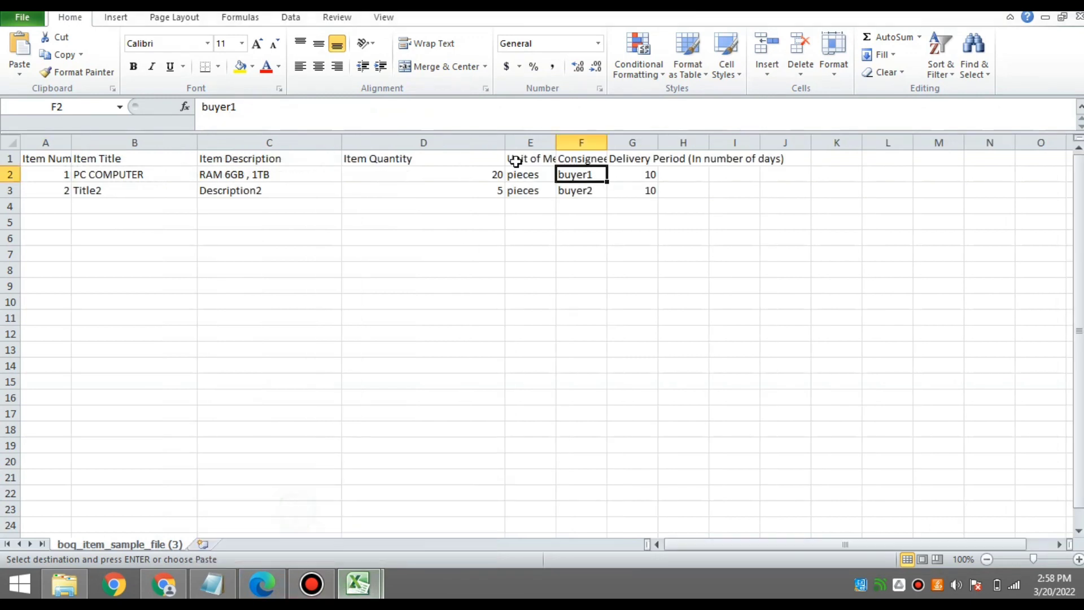
click(539, 178)
click(595, 175)
key(ctrl+v)
drag(607, 144, 651, 145)
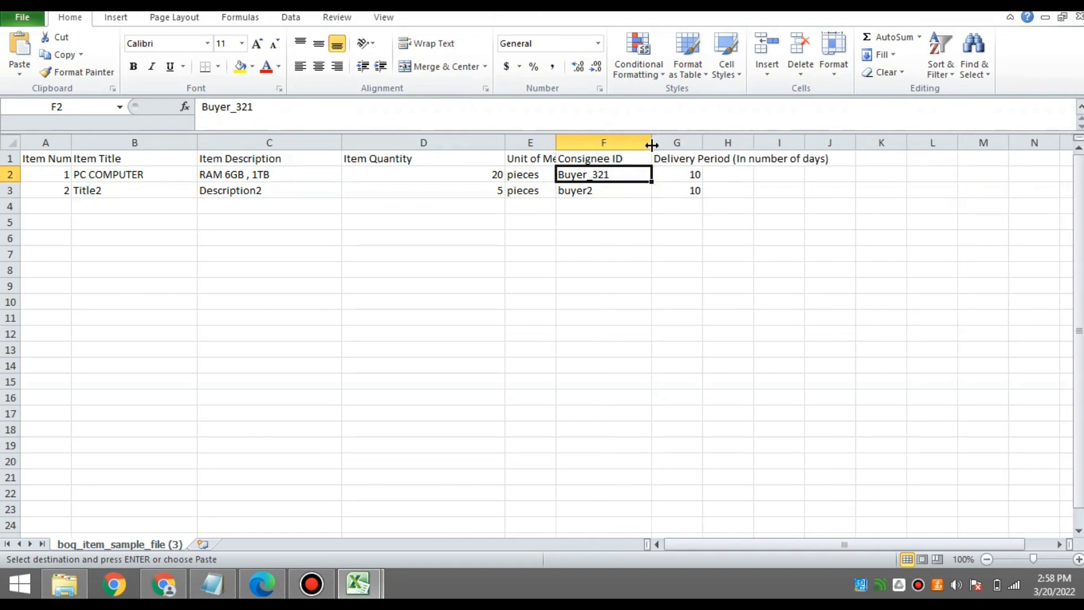
Set the first item's delivery period to 7 days
click(681, 173)
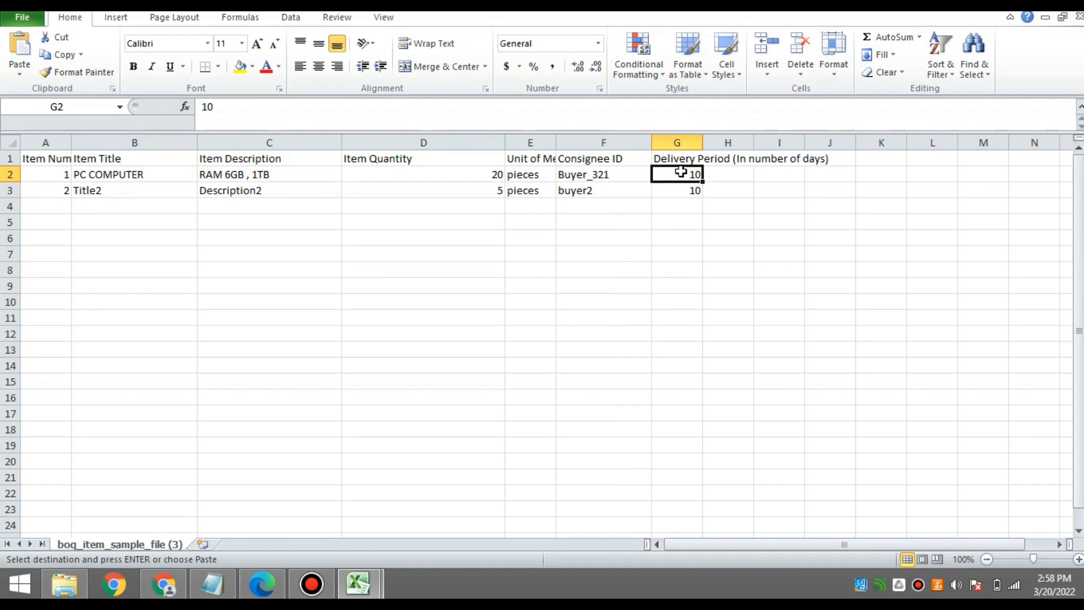
text(7)
click(691, 189)
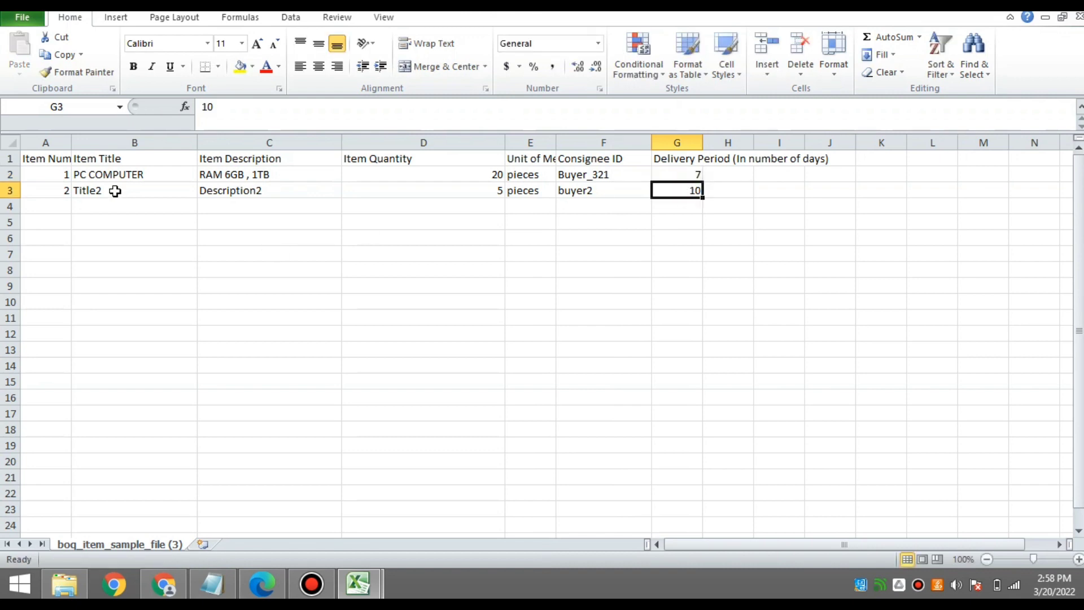
Set the second item's title to MOUSE
click(116, 191)
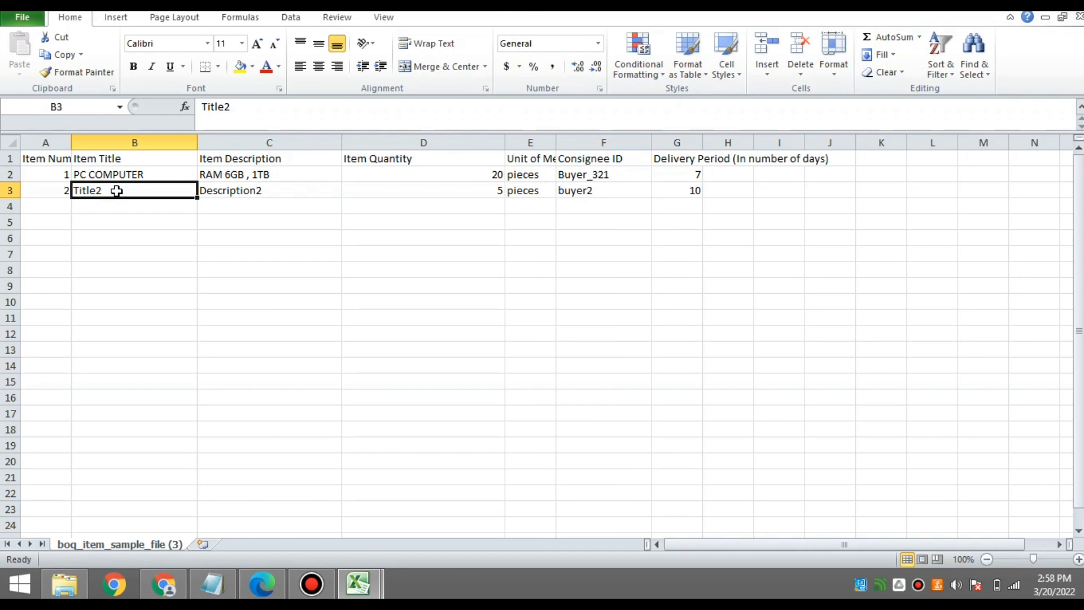
text(MOUS)
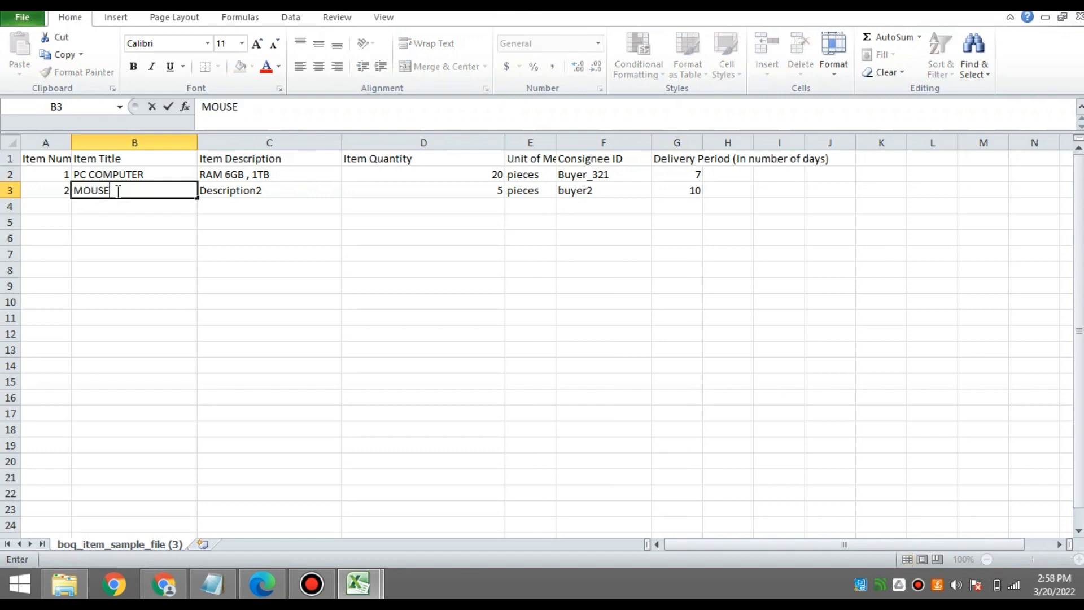
text(E)
key(Tab)
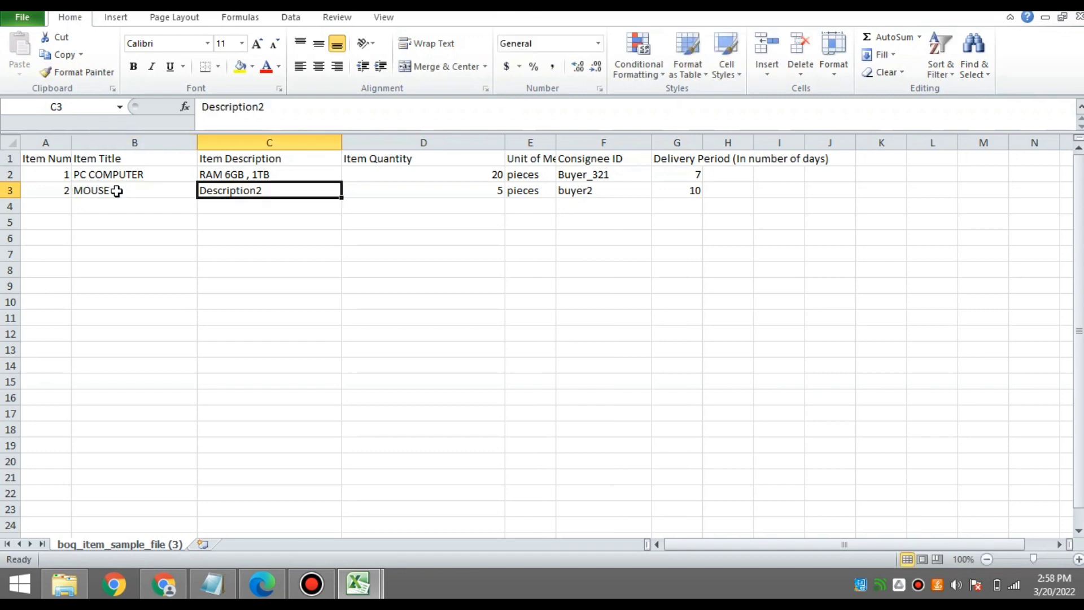
Set the second item's description to WIRE and its quantity to 20
text(WIRE)
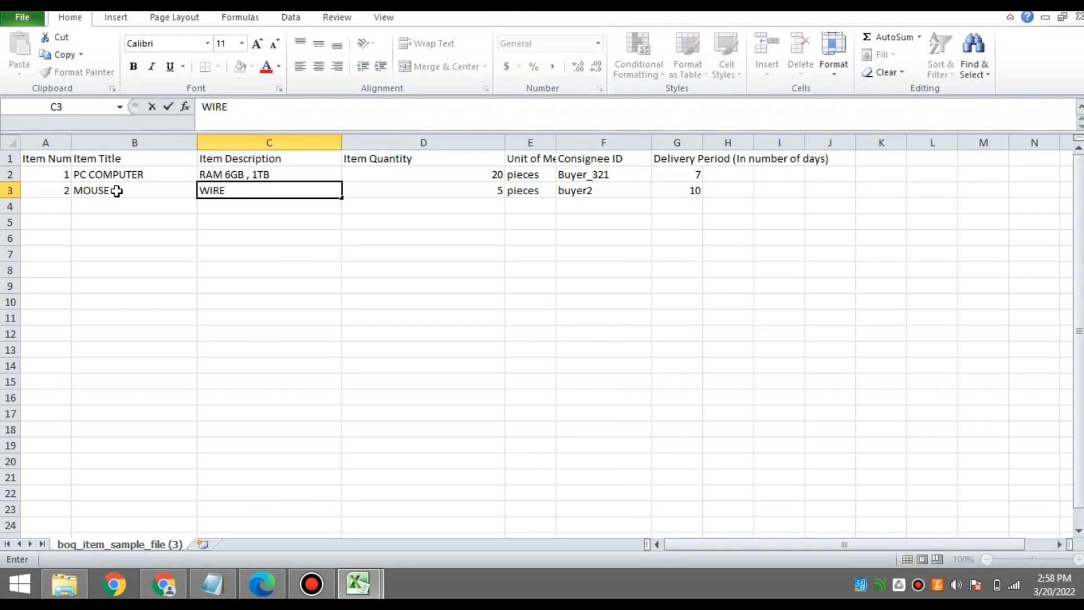
key(Tab)
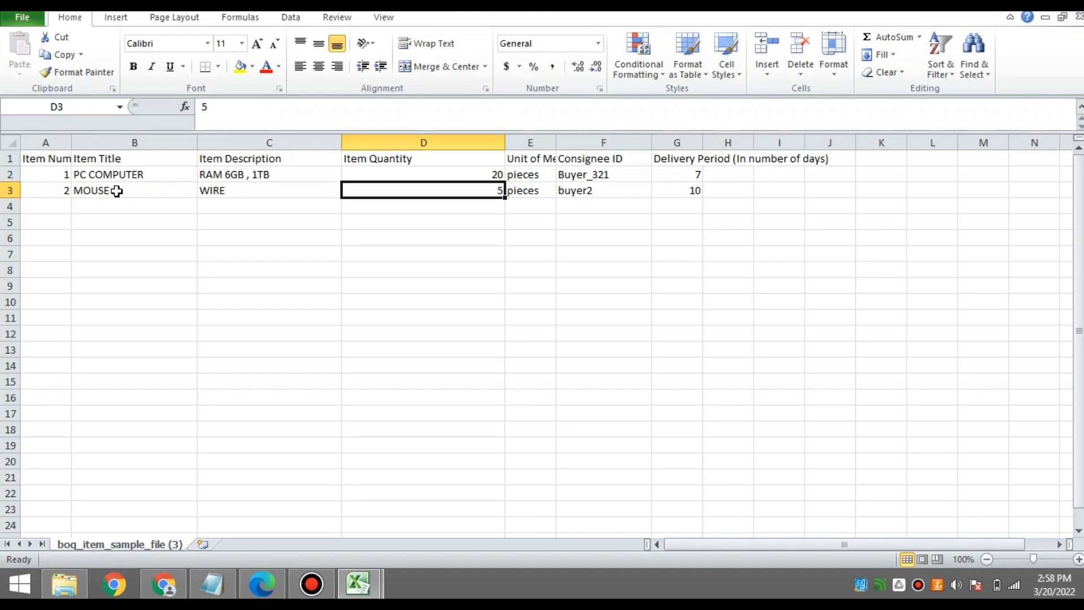
text(20)
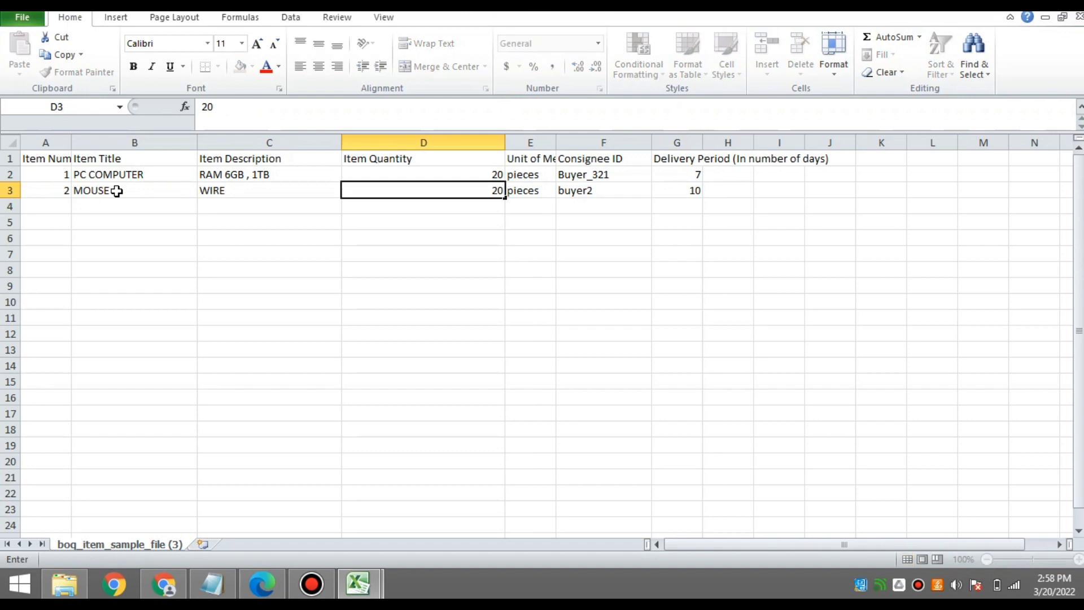
key(Tab)
Copy the first item's consignee ID to the second item and set the second item's delivery period to 7 days
click(601, 163)
click(600, 174)
key(ctrl+c)
click(601, 191)
key(ctrl+v)
click(624, 226)
click(690, 190)
text(7)
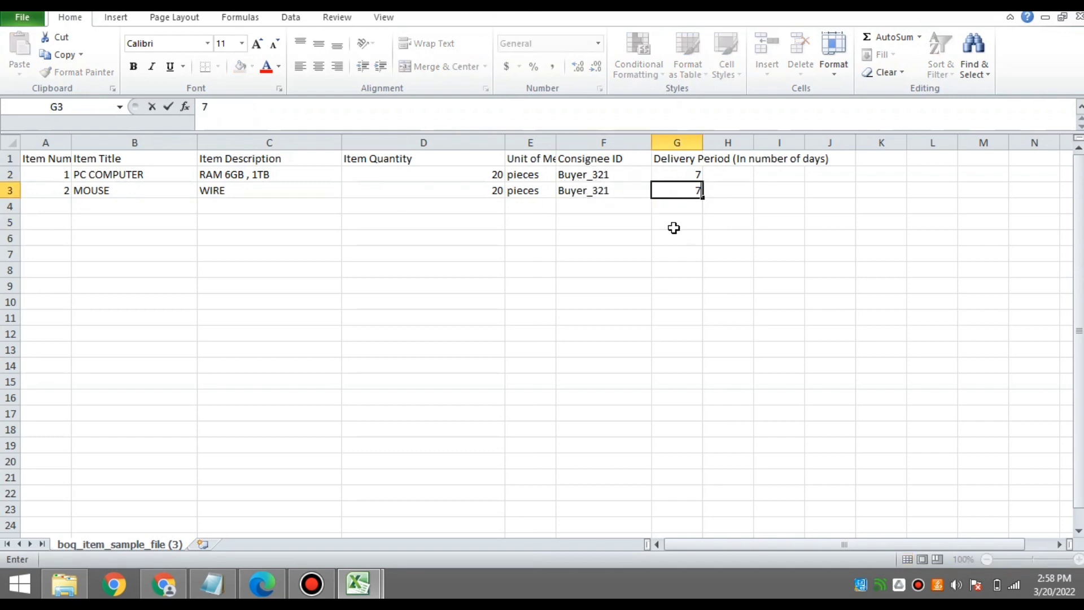
Save boq_item_sample_file (3).csv, keeping the CSV format, and close the workbook
key(ctrl+s)
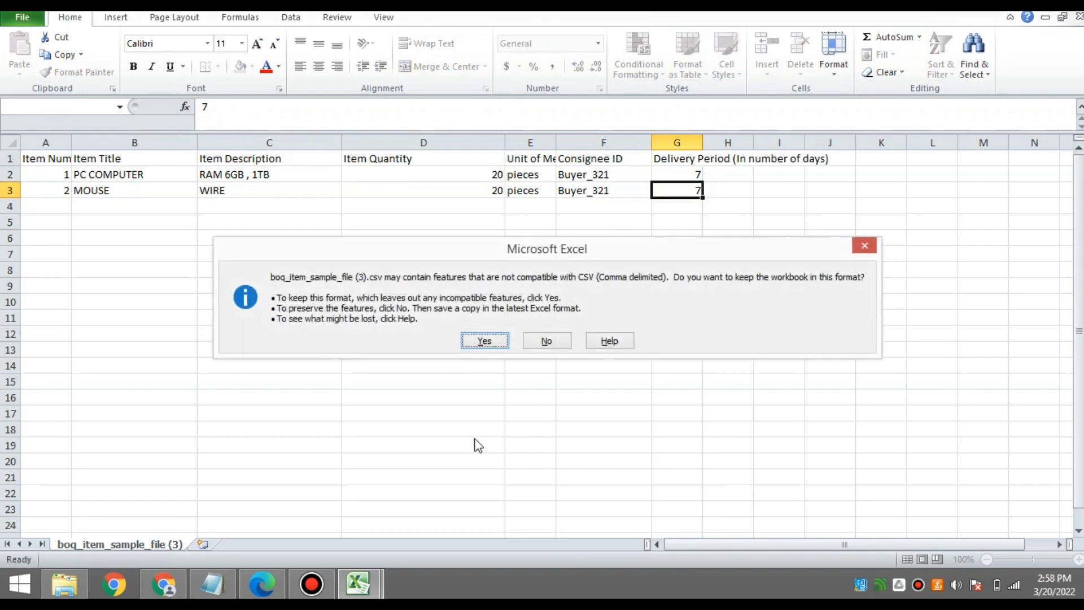
click(484, 343)
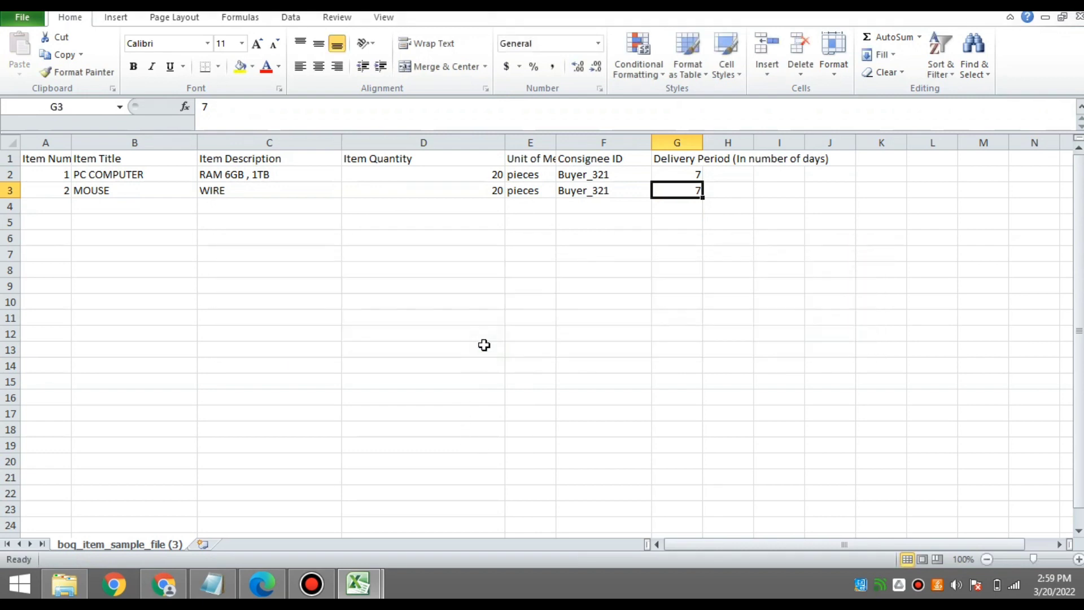
key(ctrl+s)
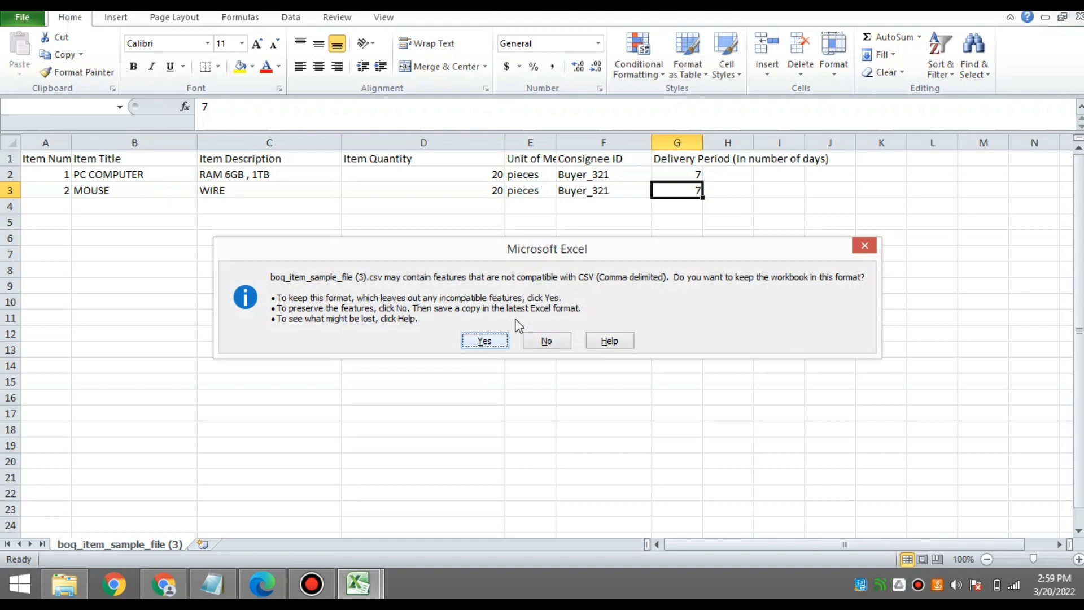
click(487, 340)
key(ctrl+w)
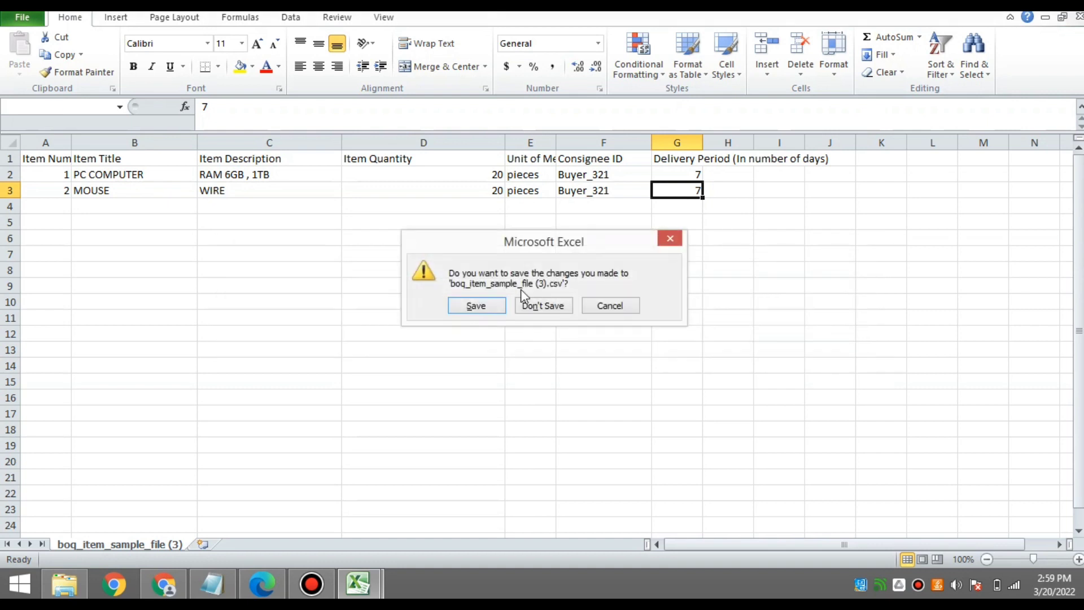
click(478, 306)
click(484, 341)
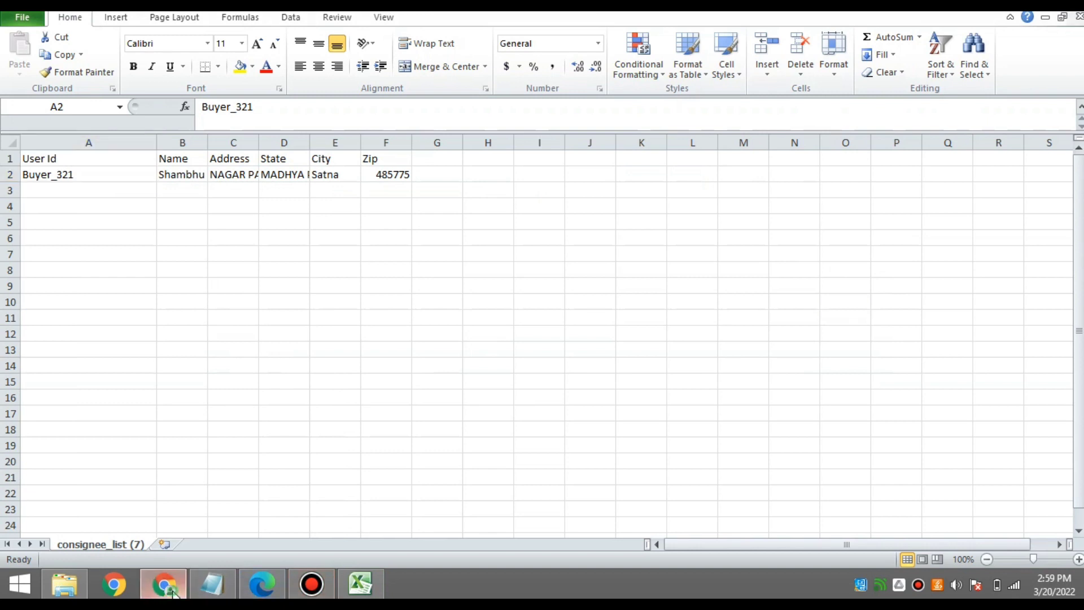
Switch back to the GeM page in Edge and upload boq_item_sample_file (3).csv as the Line Items Document
click(163, 585)
click(261, 587)
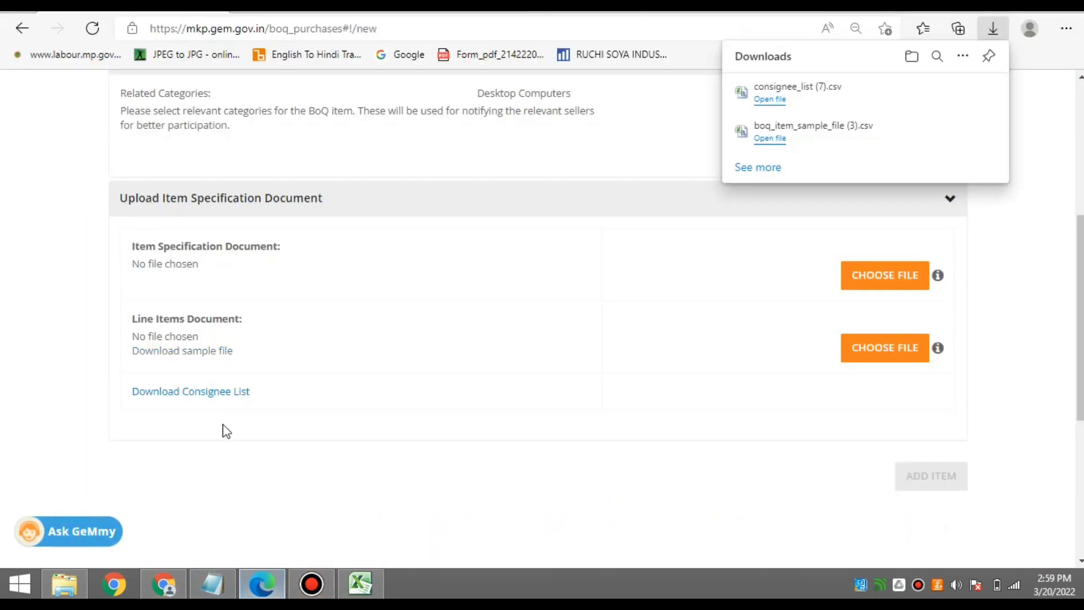
click(867, 362)
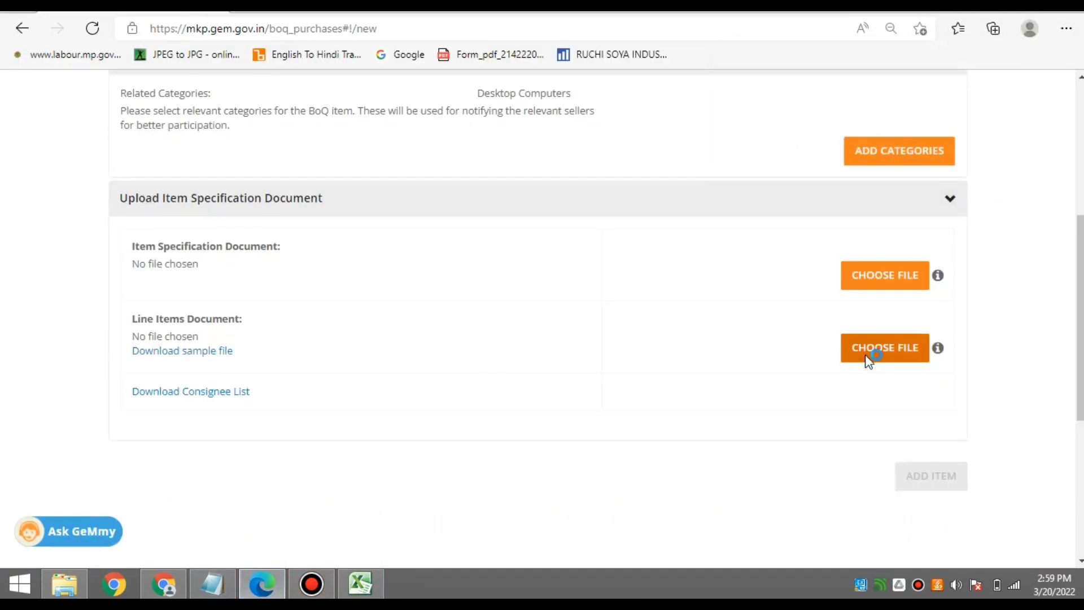
click(868, 362)
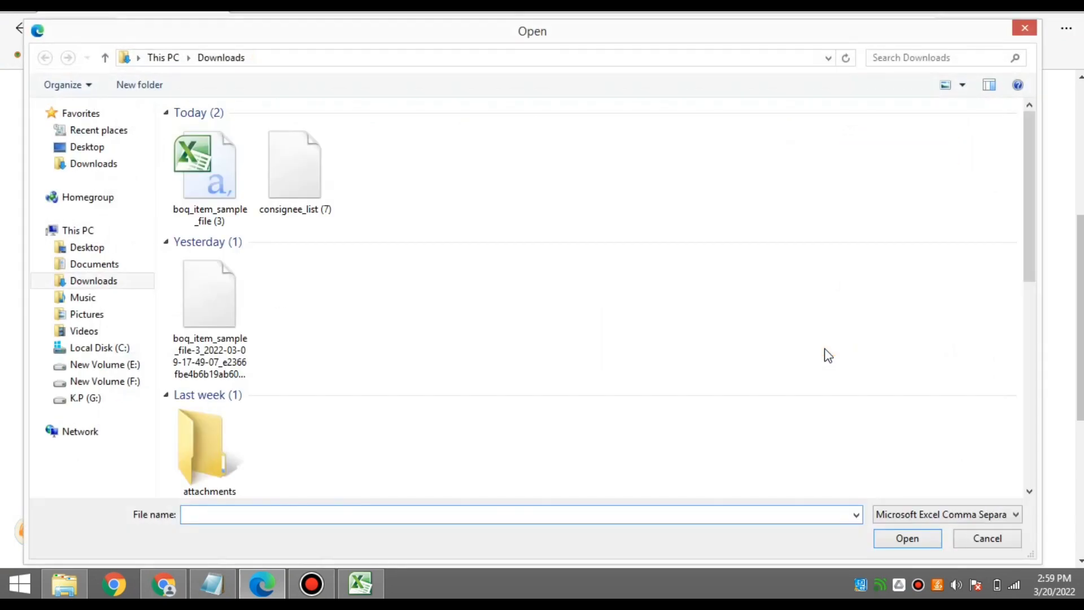
double_click(206, 204)
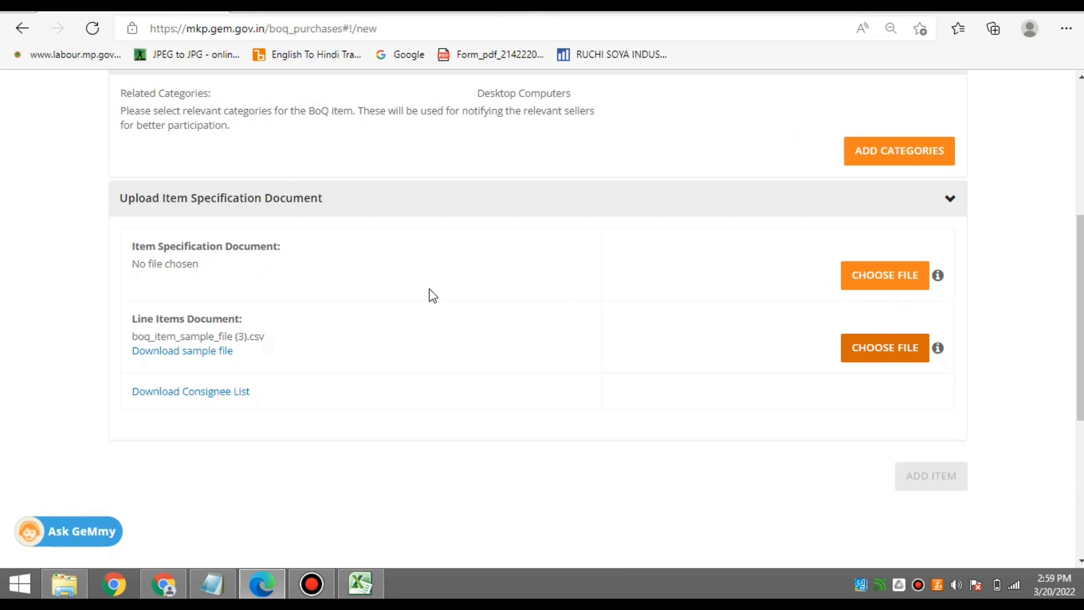
Upload the invoice PDF from Downloads as the Item Specification Document and add the BOQ item to the cart
click(863, 286)
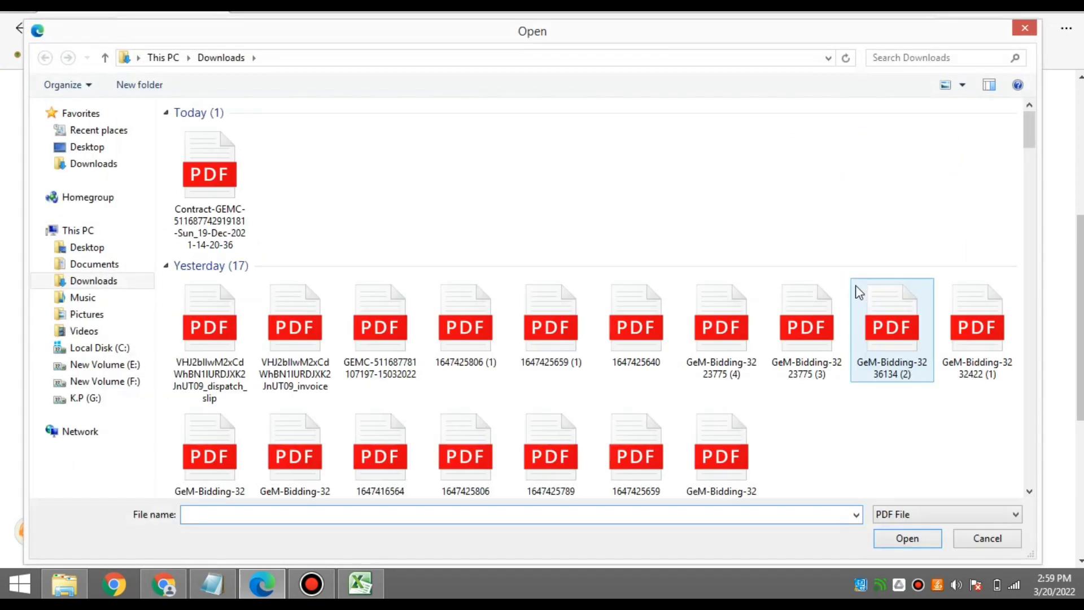
double_click(313, 341)
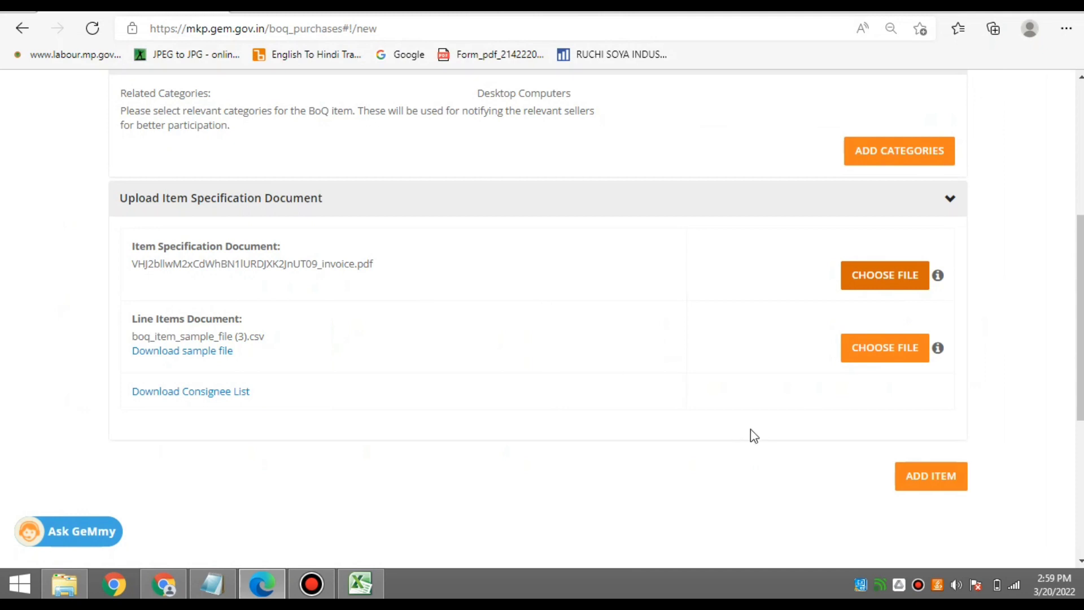
click(921, 489)
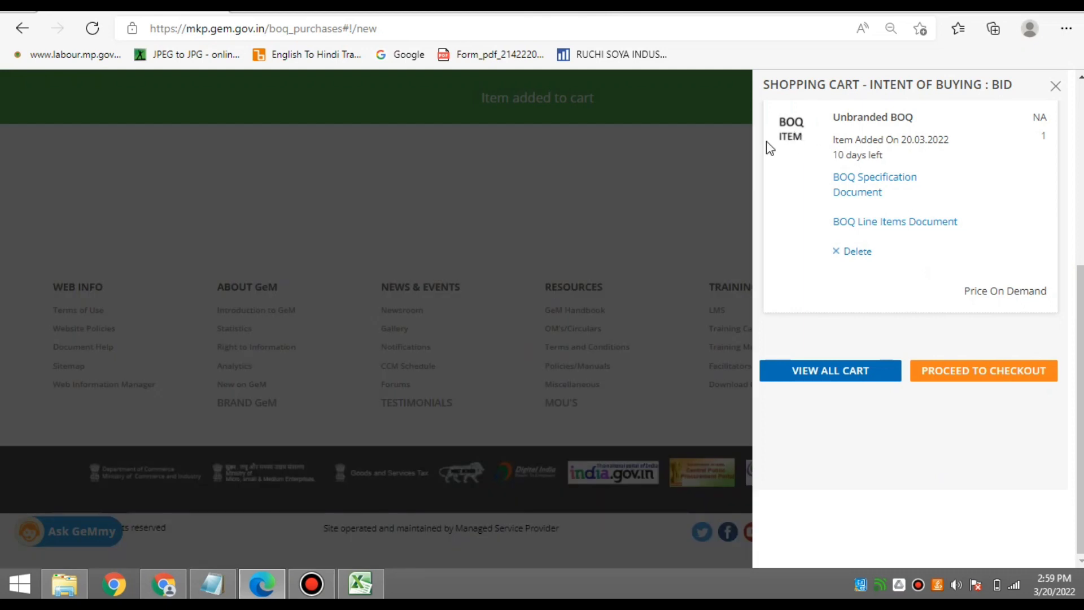
Proceed to checkout with the Unbranded BOQ item and choose to create a bid for it
click(985, 375)
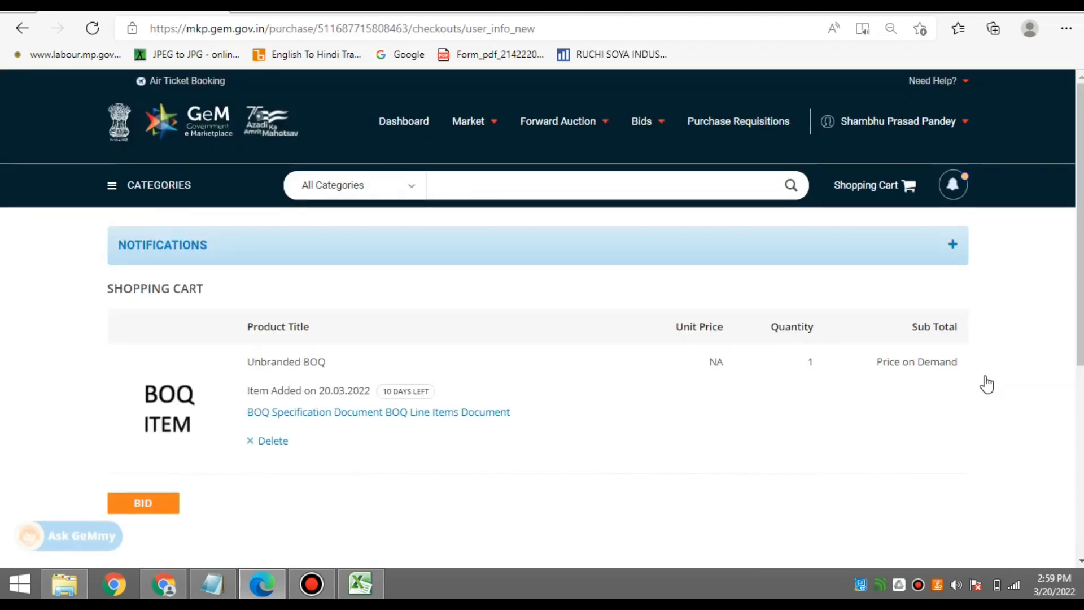
scroll(508, 413, down, 2)
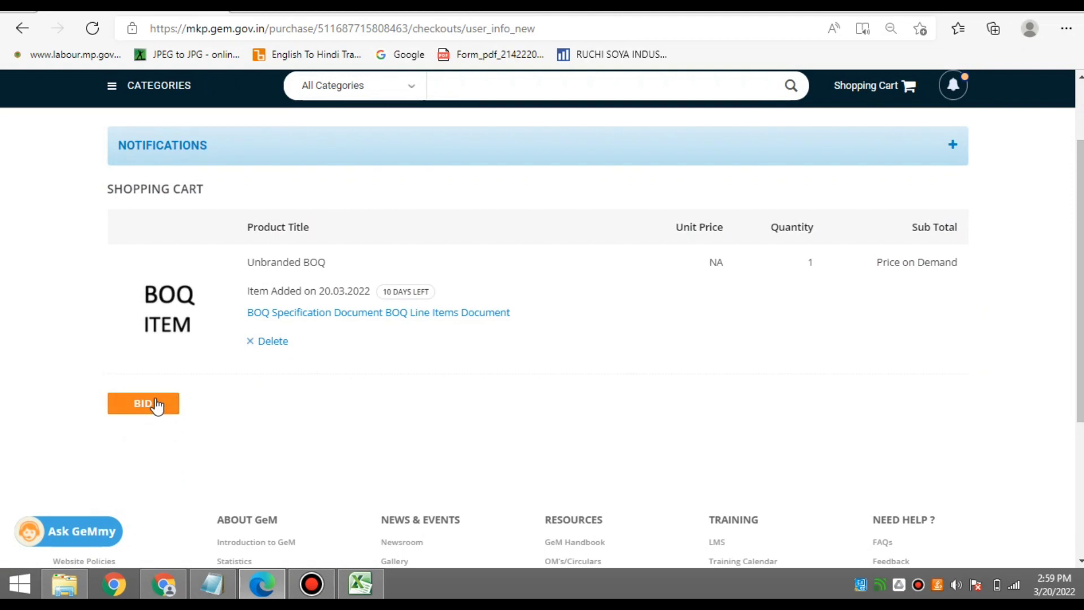
click(161, 403)
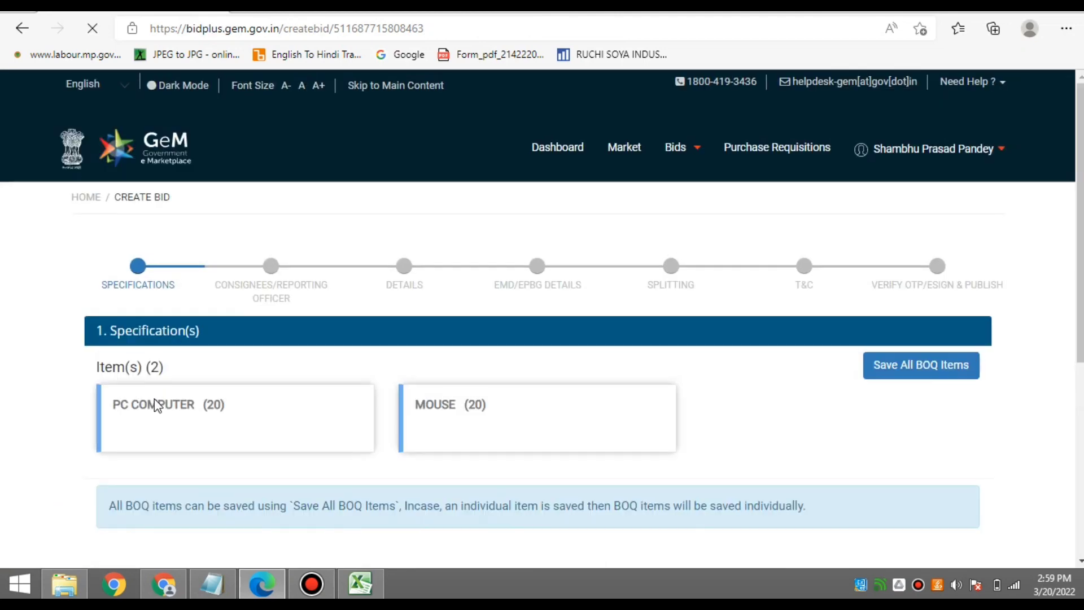
Save all BOQ items in the Specifications stage and continue to Consignees/Reporting Officer
click(921, 373)
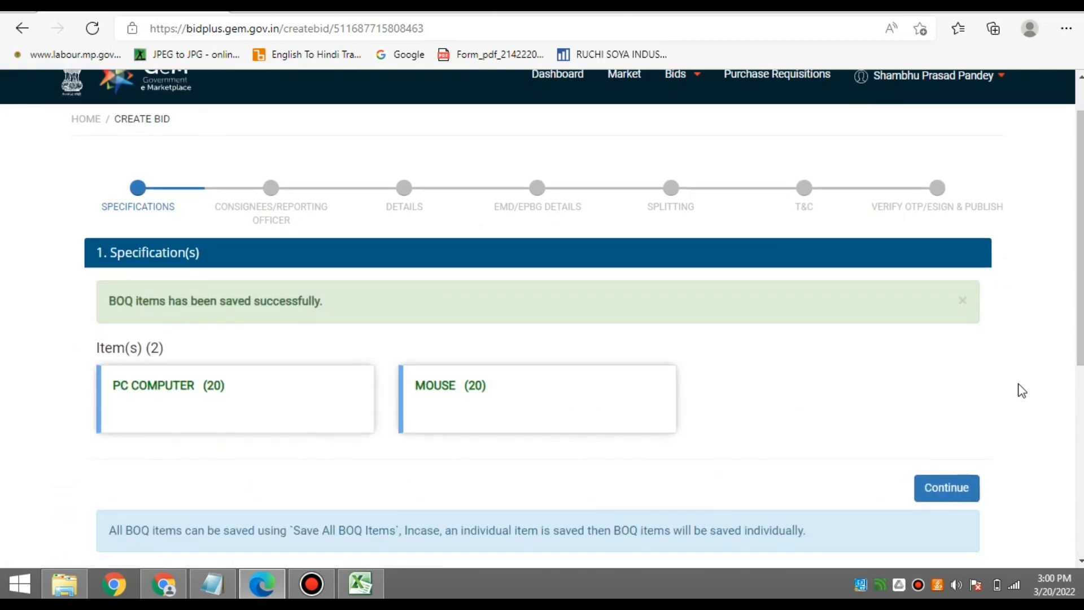
click(952, 489)
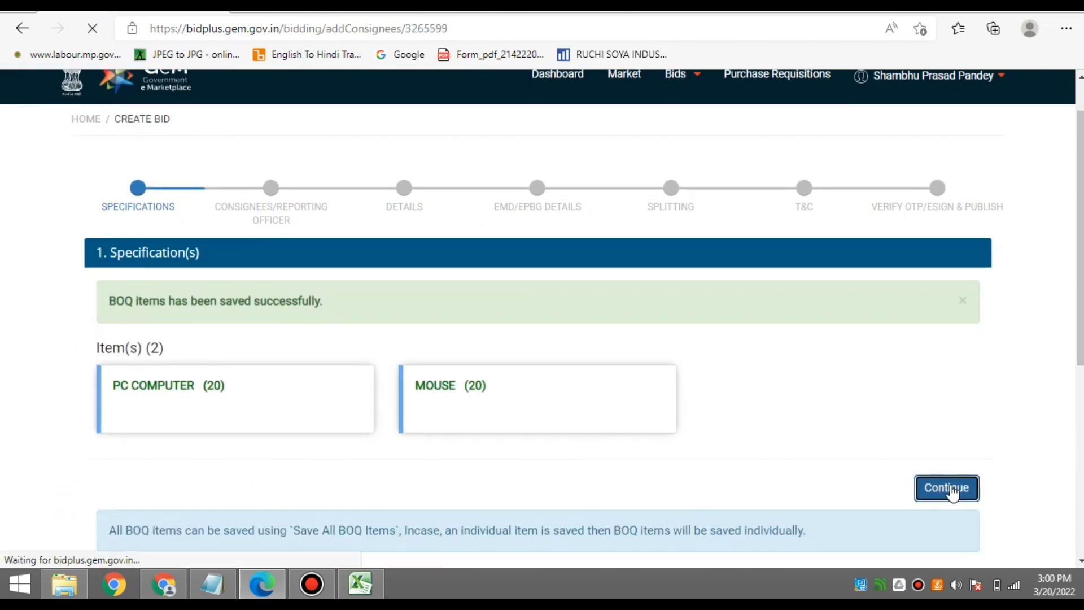
Save all BOQ items in the Consignees/Reporting Officer stage and confirm the save
scroll(953, 494, down, 2)
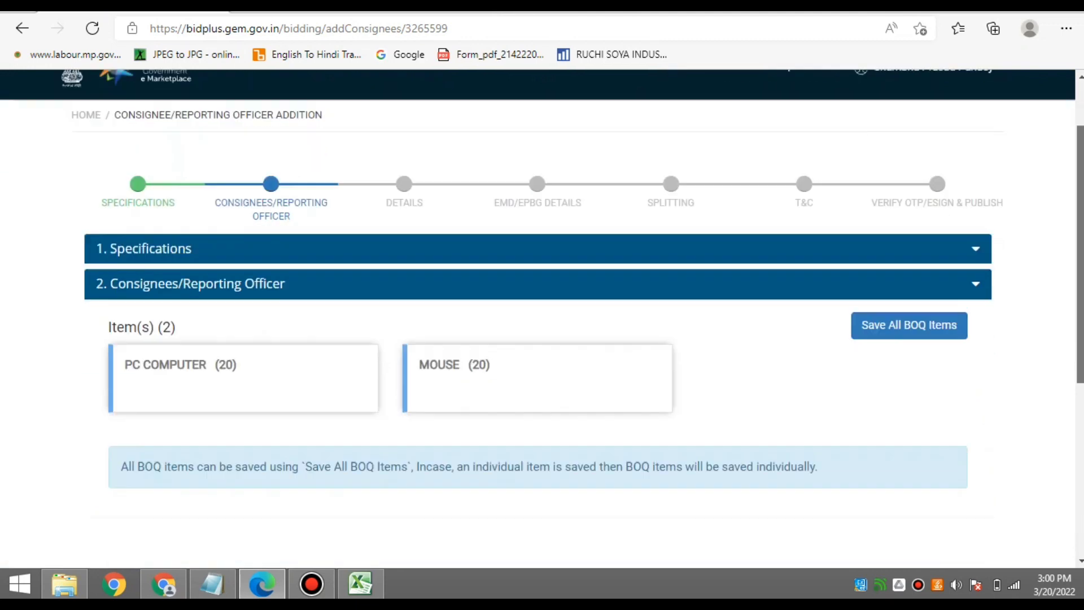
click(901, 305)
click(748, 166)
click(747, 166)
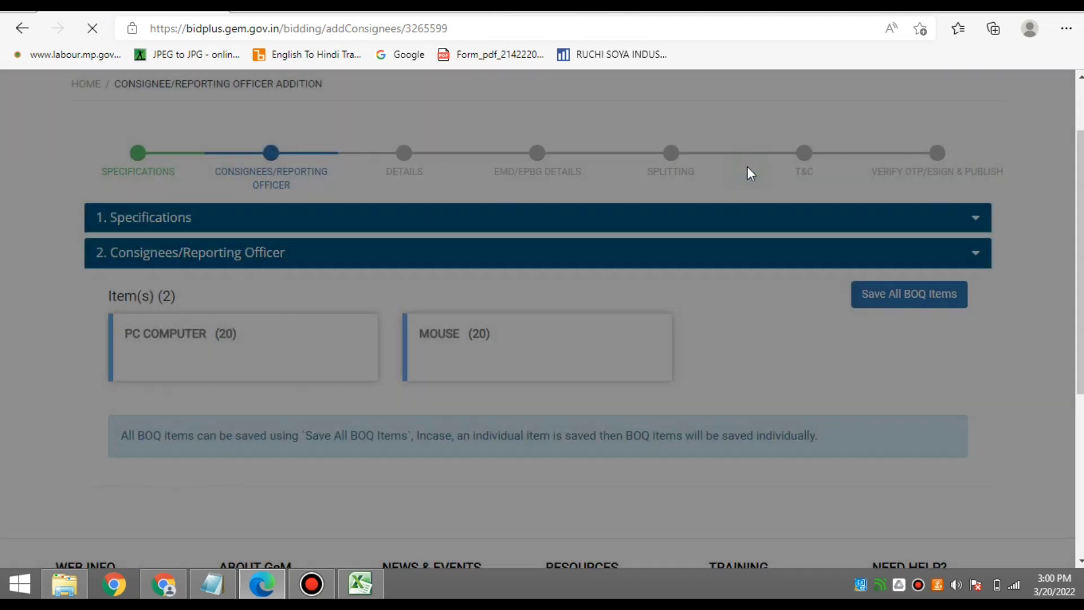
Continue from the Consignees/Reporting Officer stage to Details and set the Bid Duration to 10 days, acknowledging the updated end date
scroll(1029, 392, down, 2)
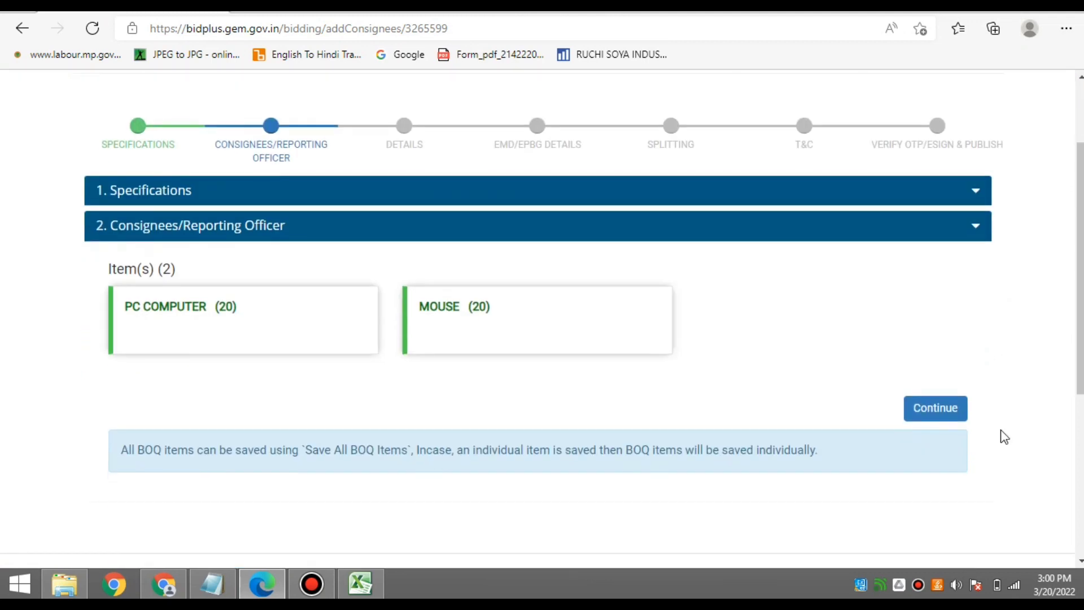
click(944, 418)
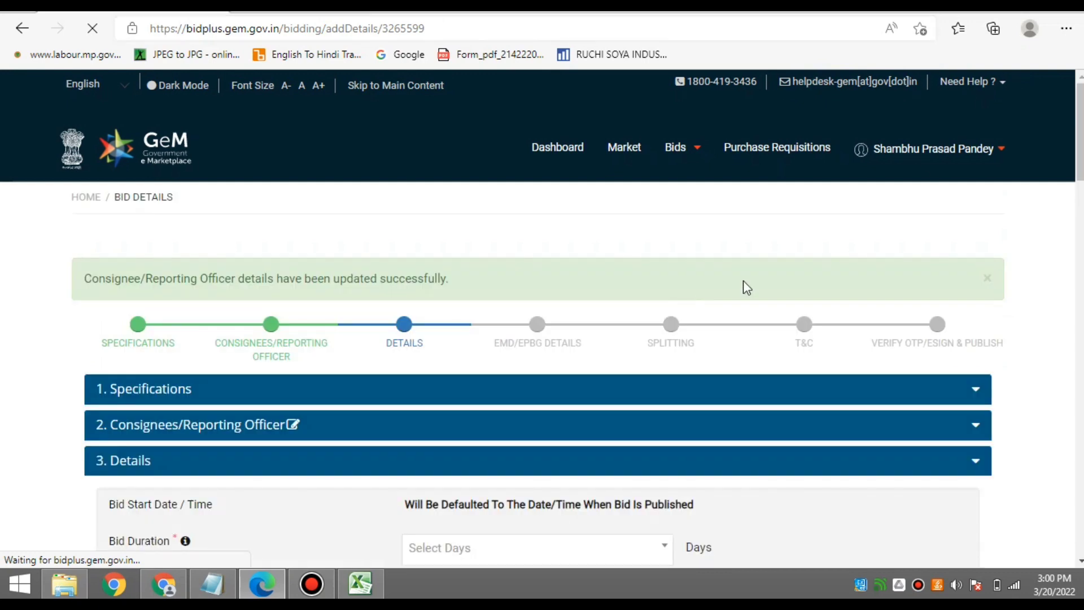
scroll(538, 320, down, 4)
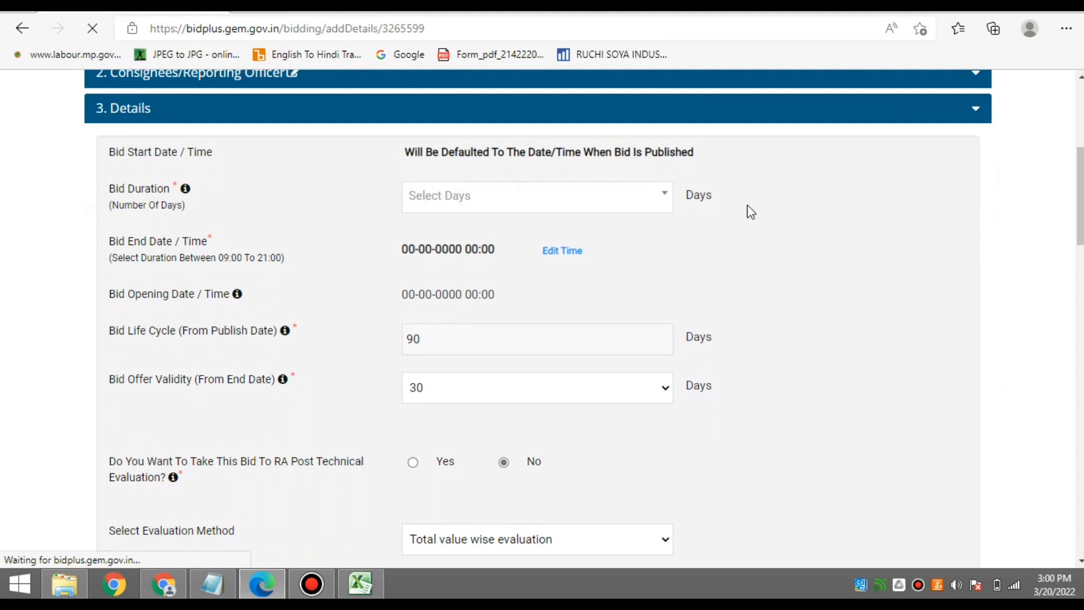
click(641, 203)
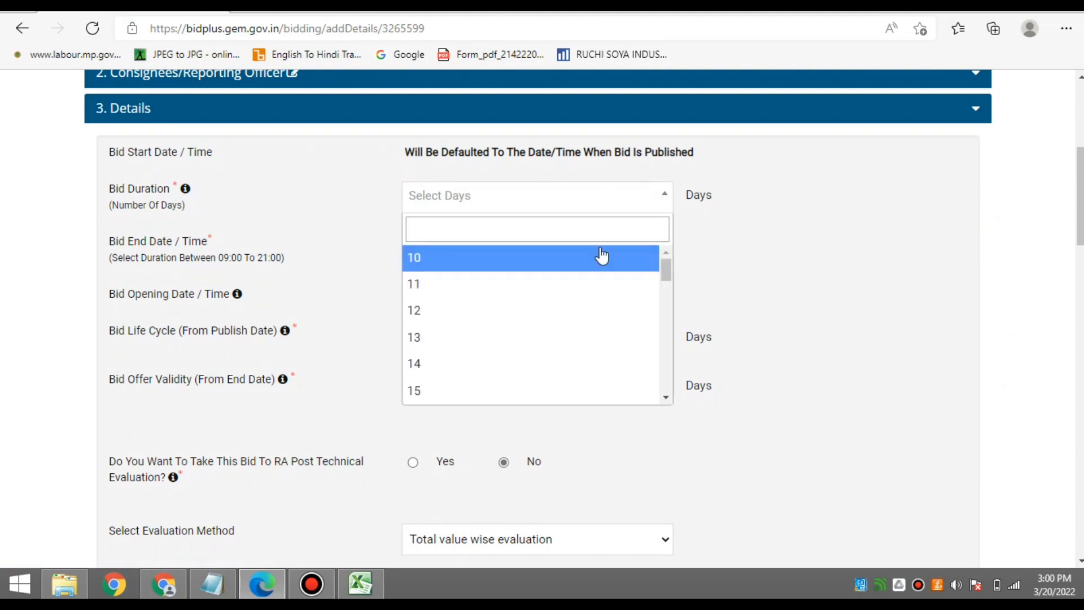
click(596, 256)
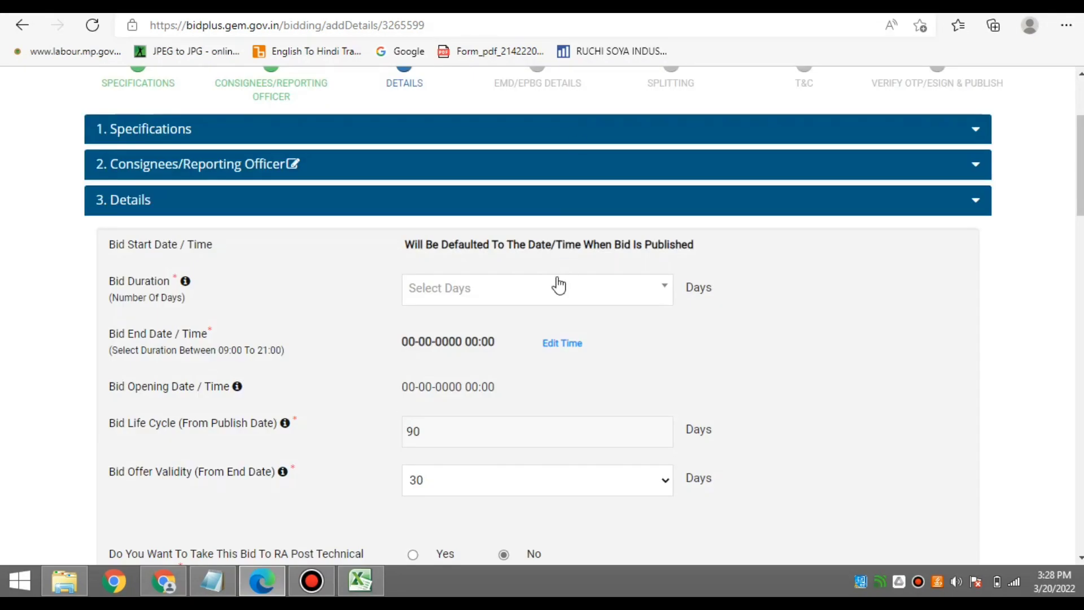
click(489, 297)
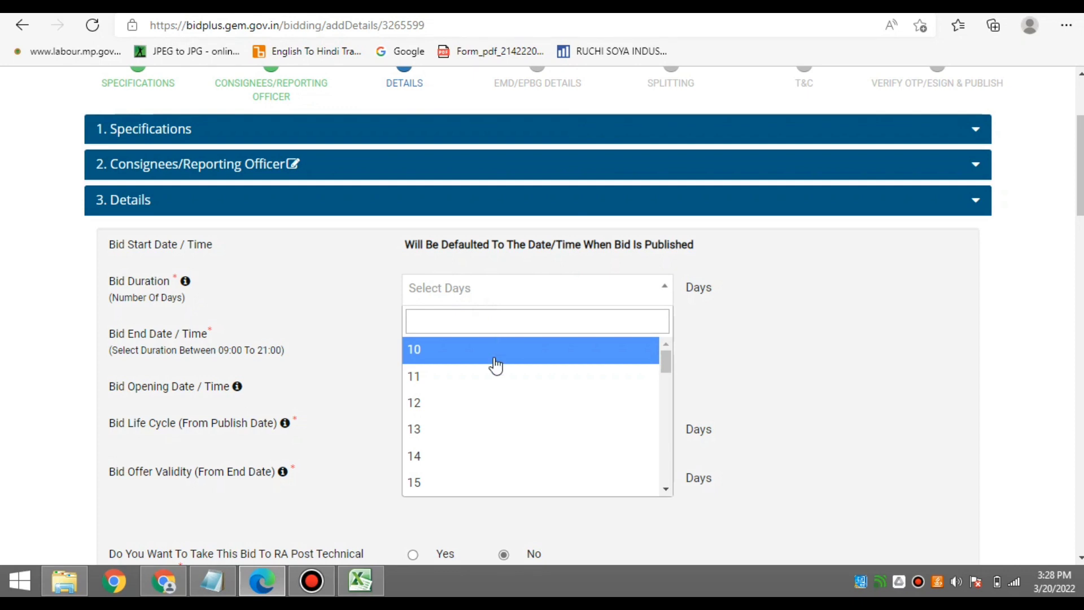
click(526, 352)
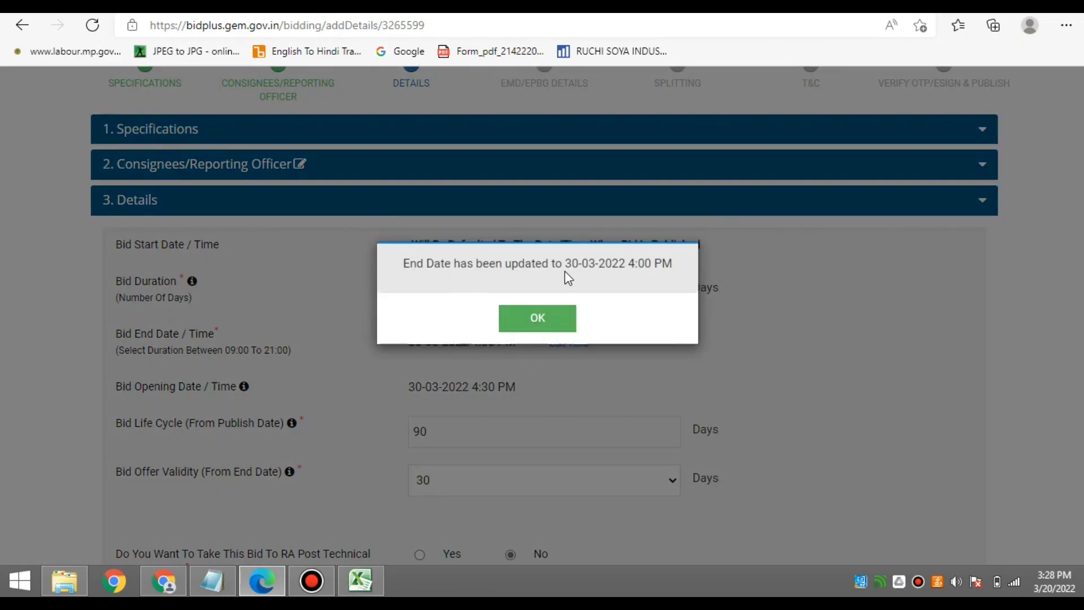
click(552, 320)
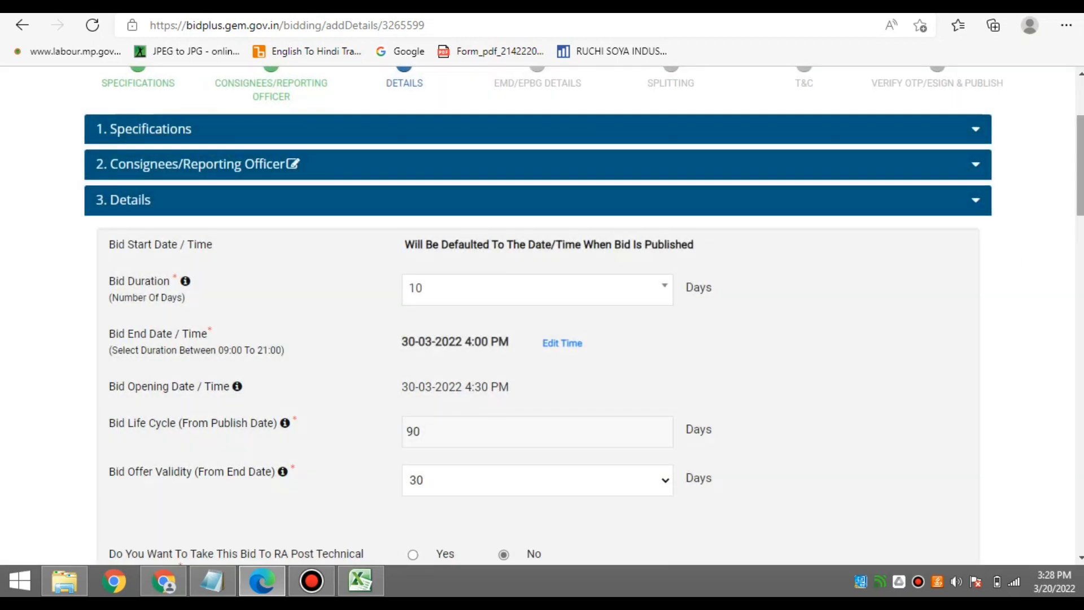
Set the Bid Offer Validity (From End Date) to 35 days
scroll(521, 274, down, 2)
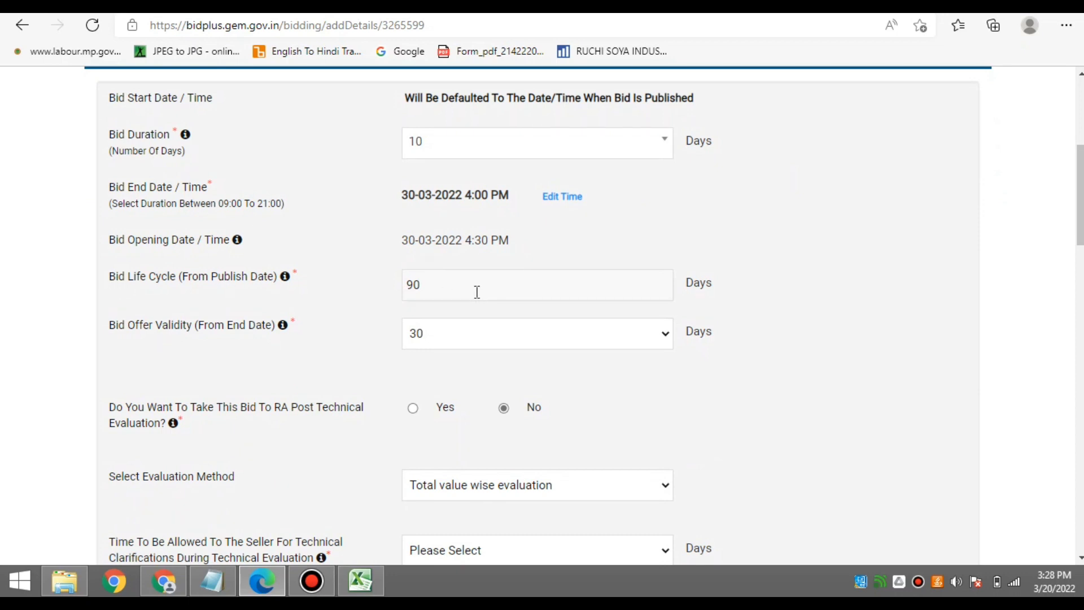
click(480, 347)
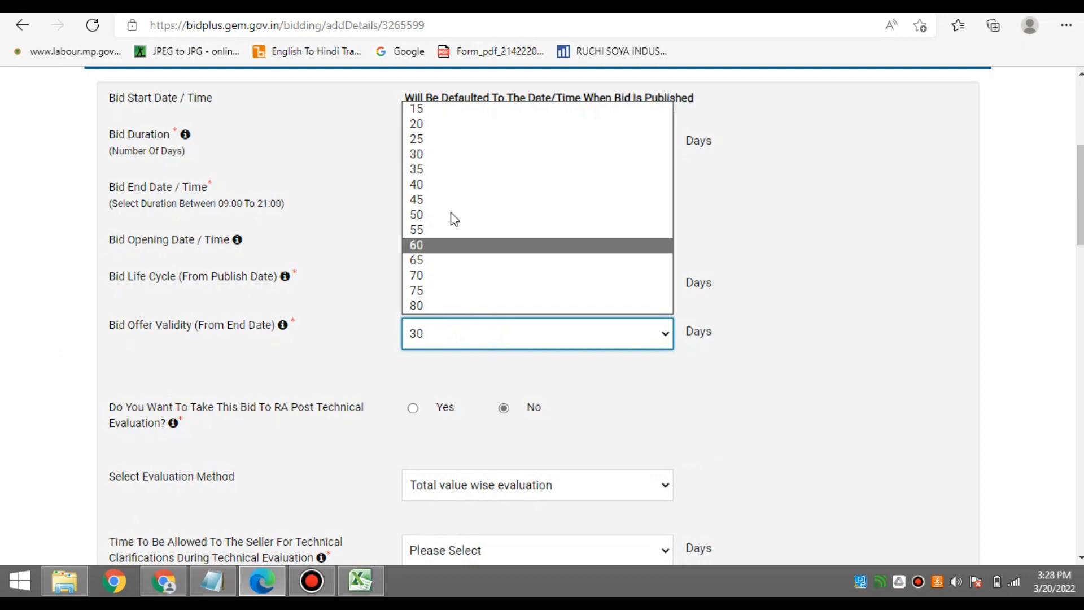
click(441, 169)
click(326, 370)
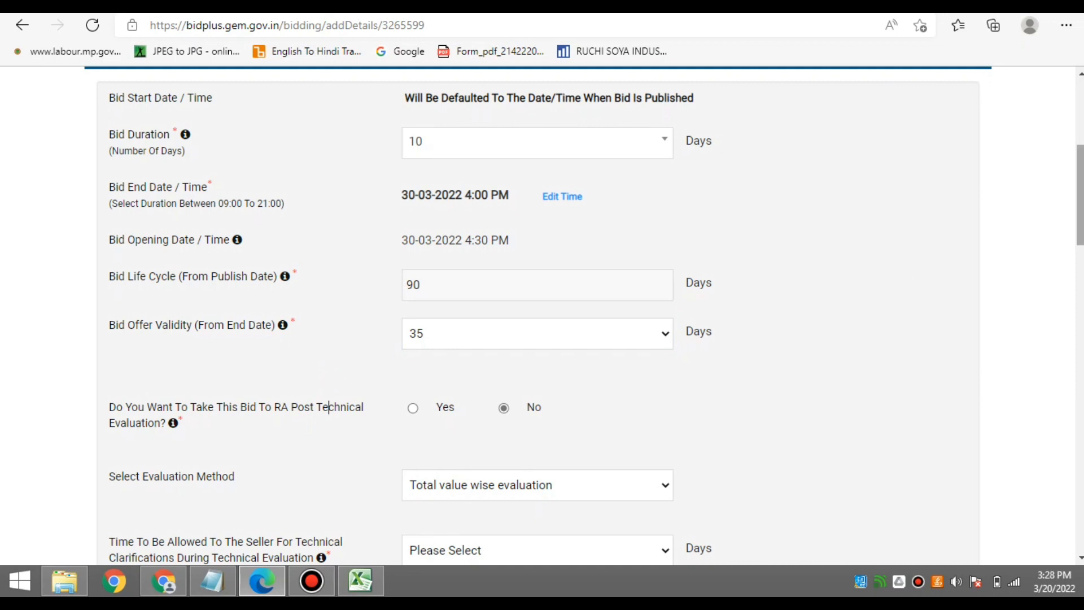
Enable RA post technical evaluation to view its qualification rule options, and set it back to No
scroll(664, 273, down, 2)
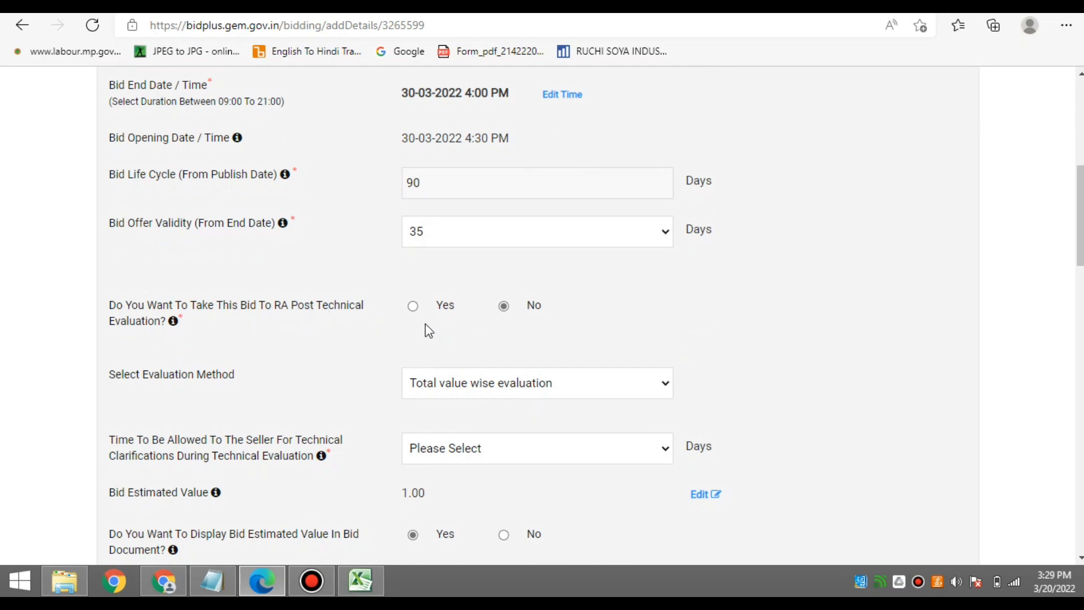
click(412, 307)
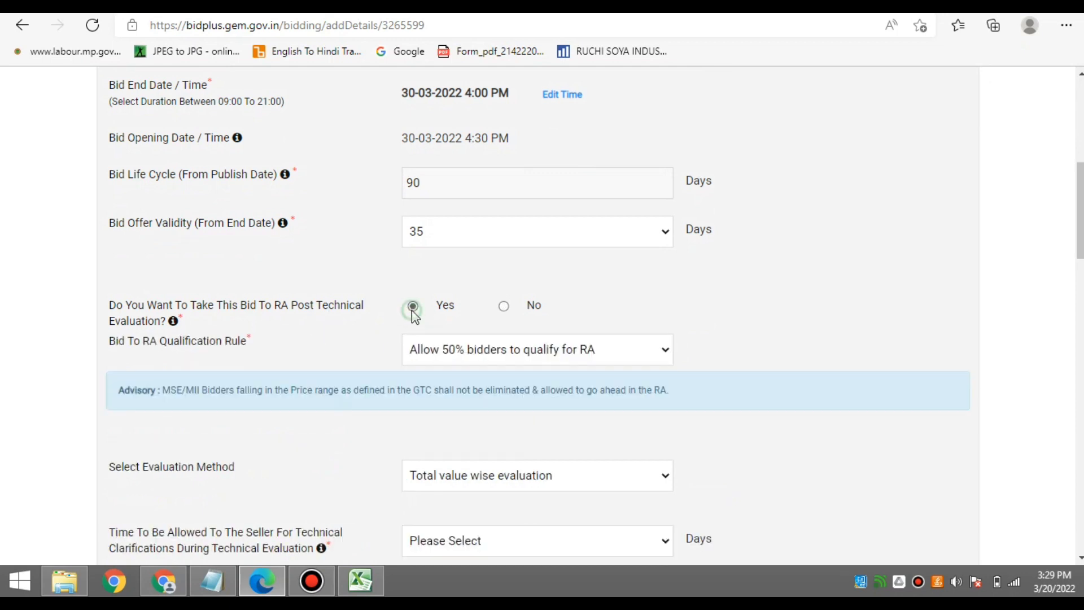
click(453, 357)
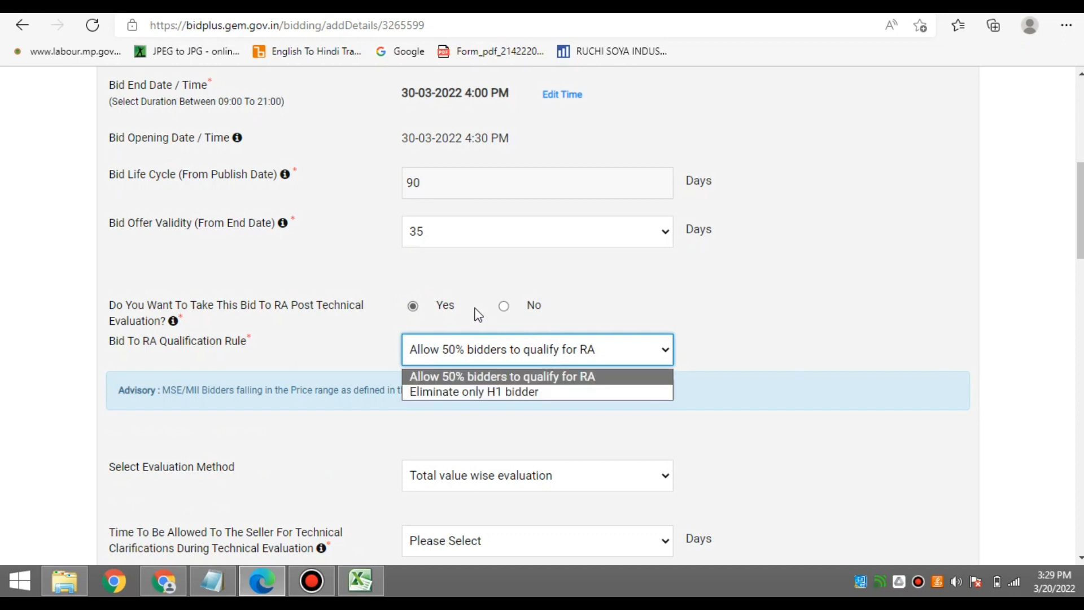
click(504, 307)
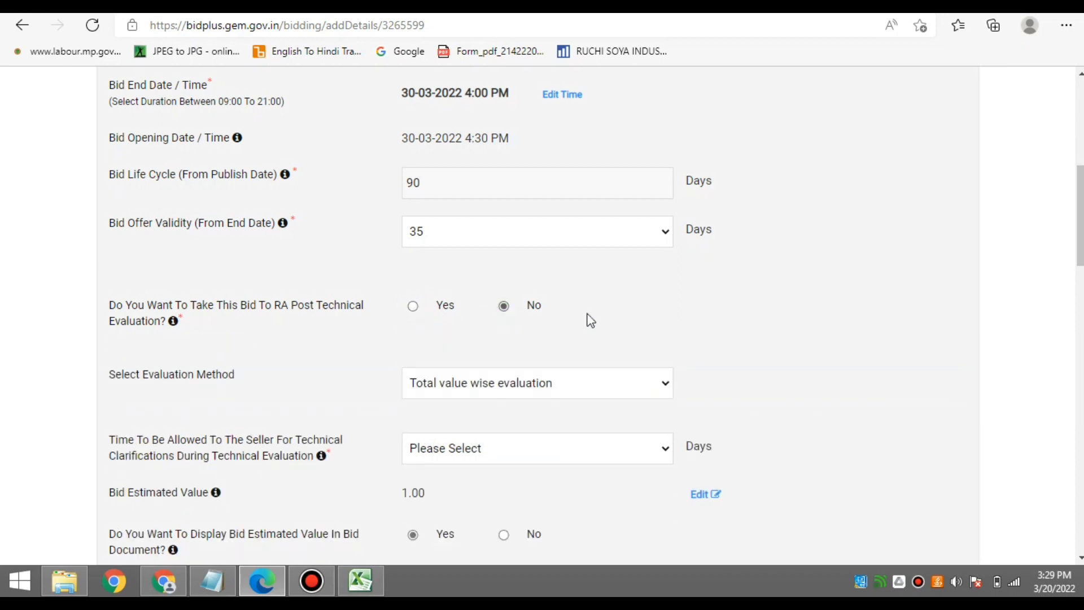
Choose Total value wise evaluation as the evaluation method and allow the seller 2 days for technical clarifications
scroll(1080, 220, down, 1)
drag(1081, 219, 1080, 238)
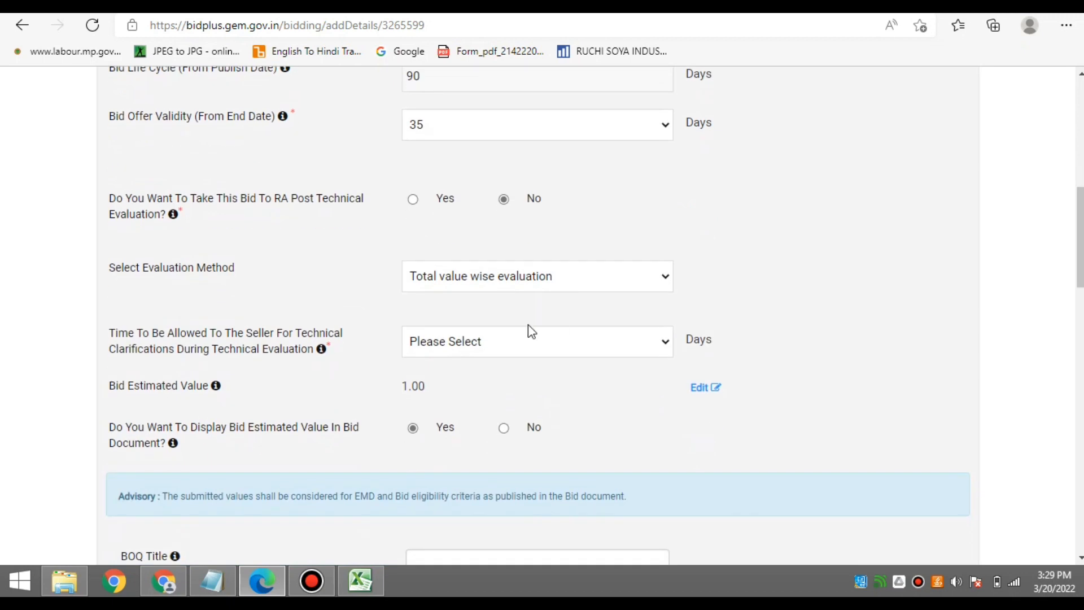
click(457, 282)
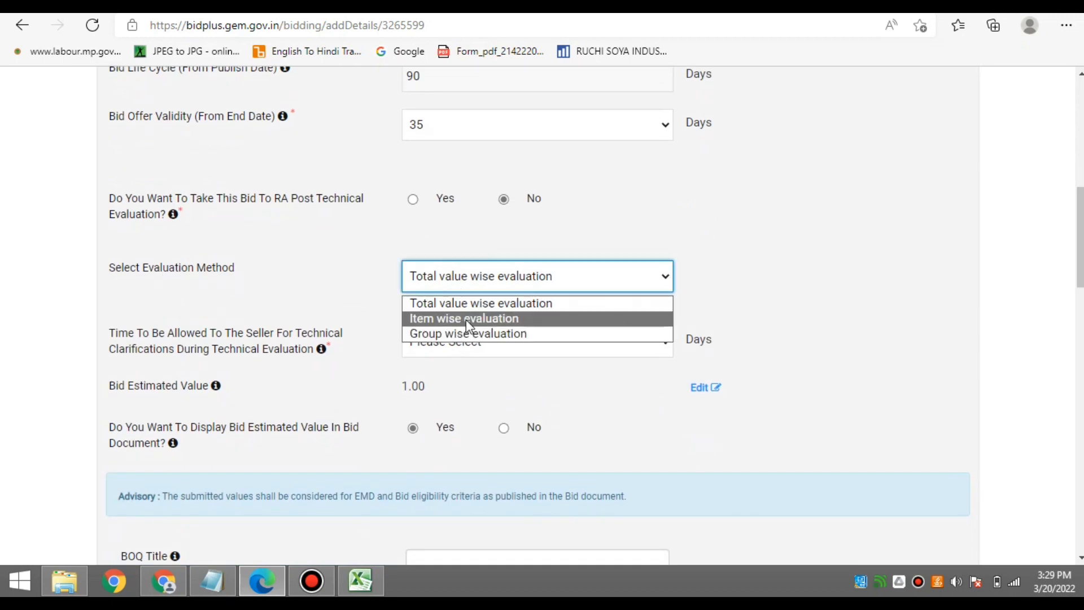
click(466, 303)
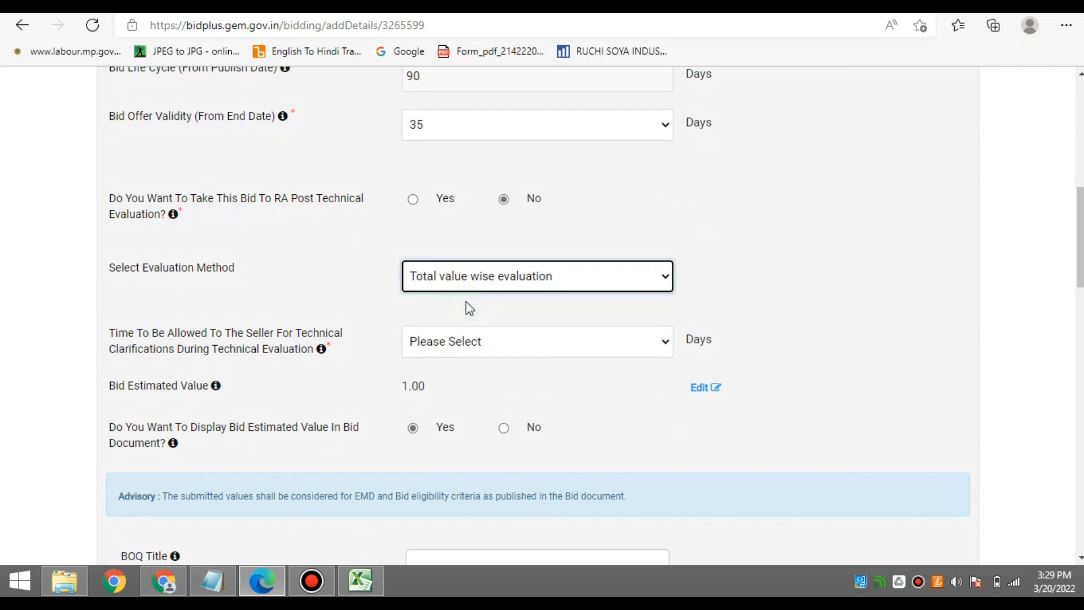
click(490, 283)
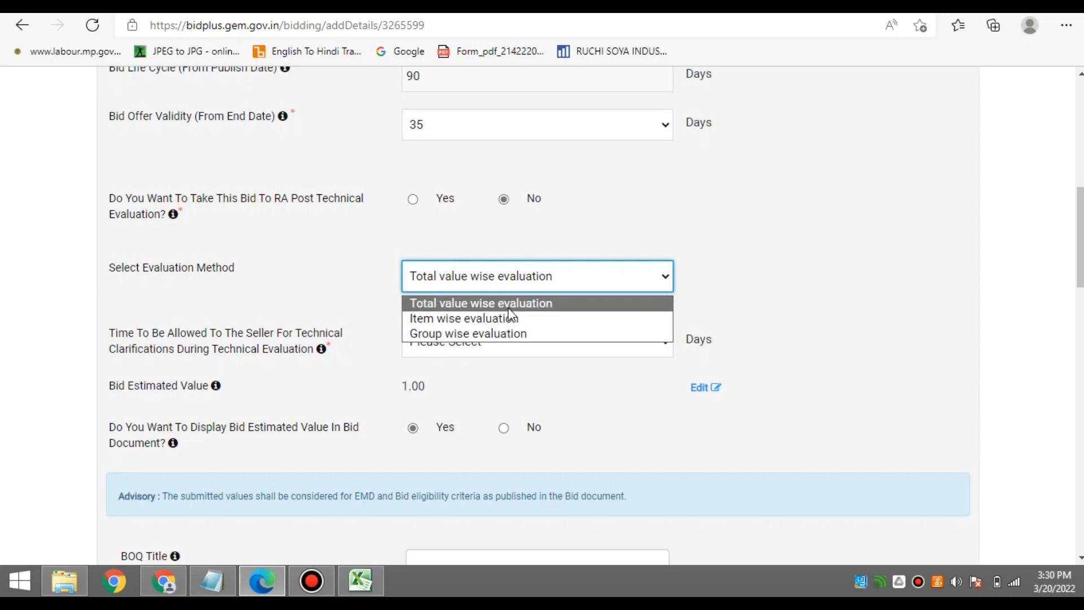
click(510, 308)
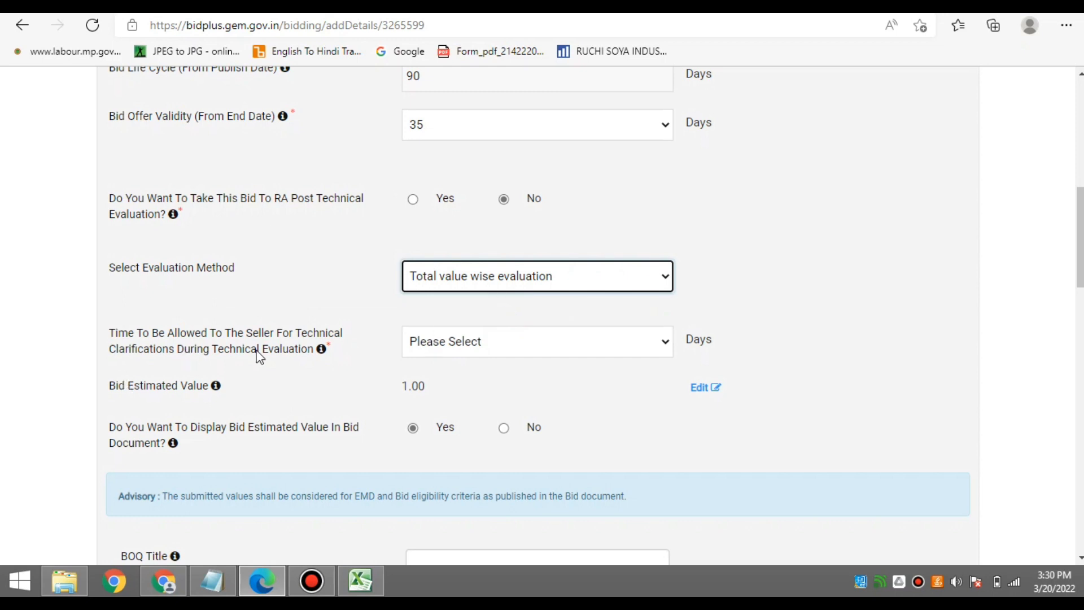
click(504, 347)
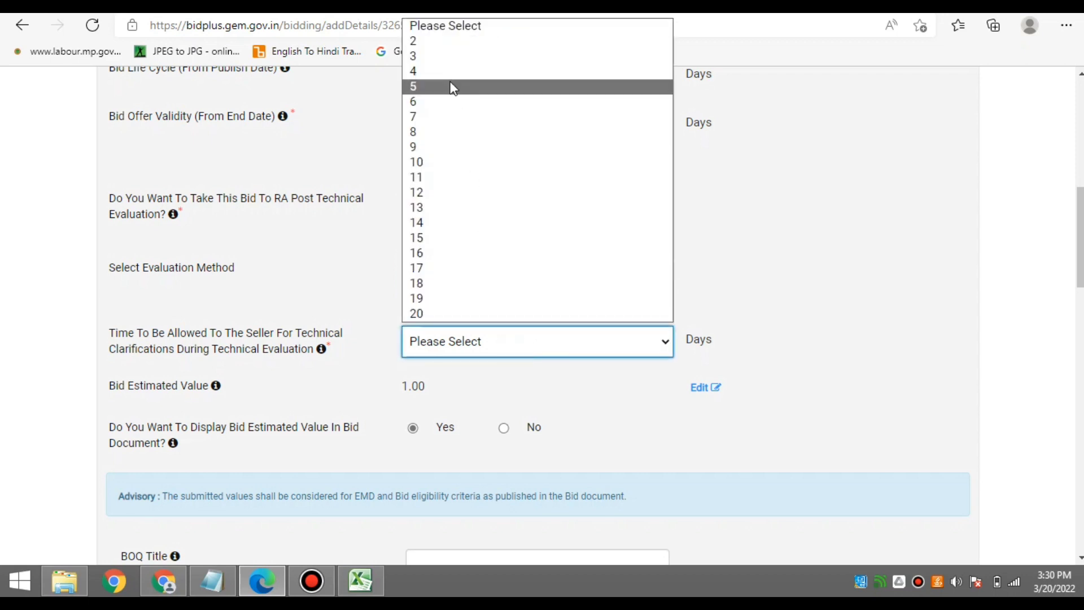
click(450, 45)
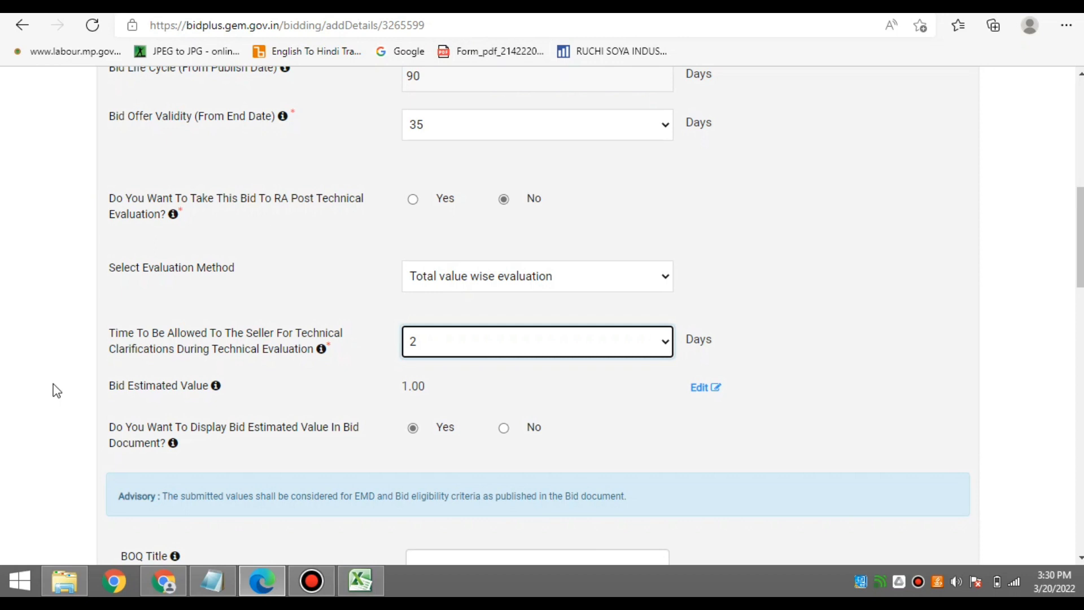
Set the Bid Estimated Value to 510000 and choose No for displaying it in the bid document
drag(111, 389, 177, 391)
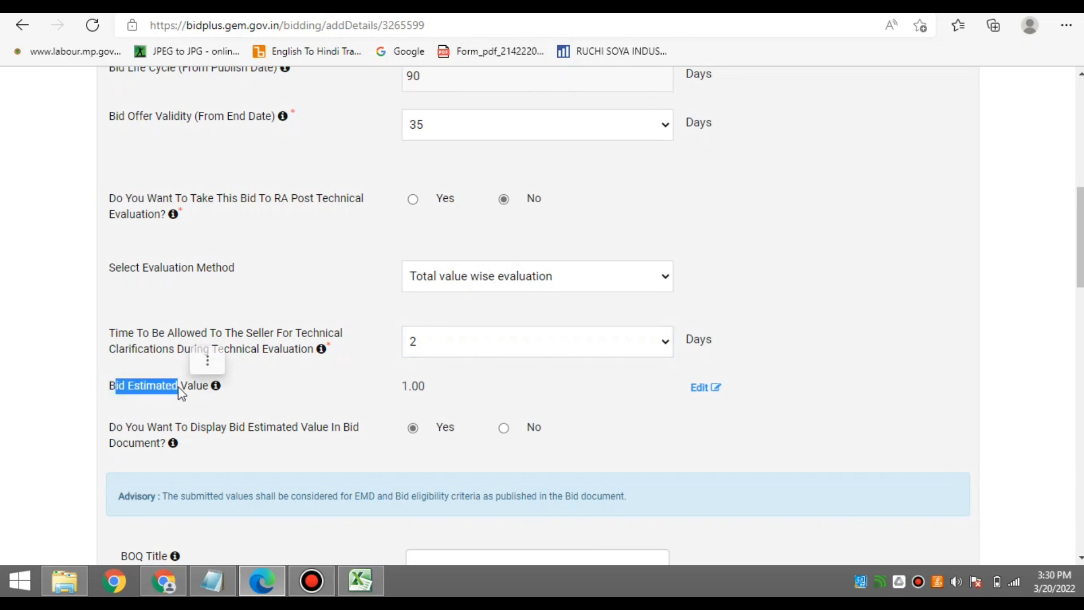
click(336, 391)
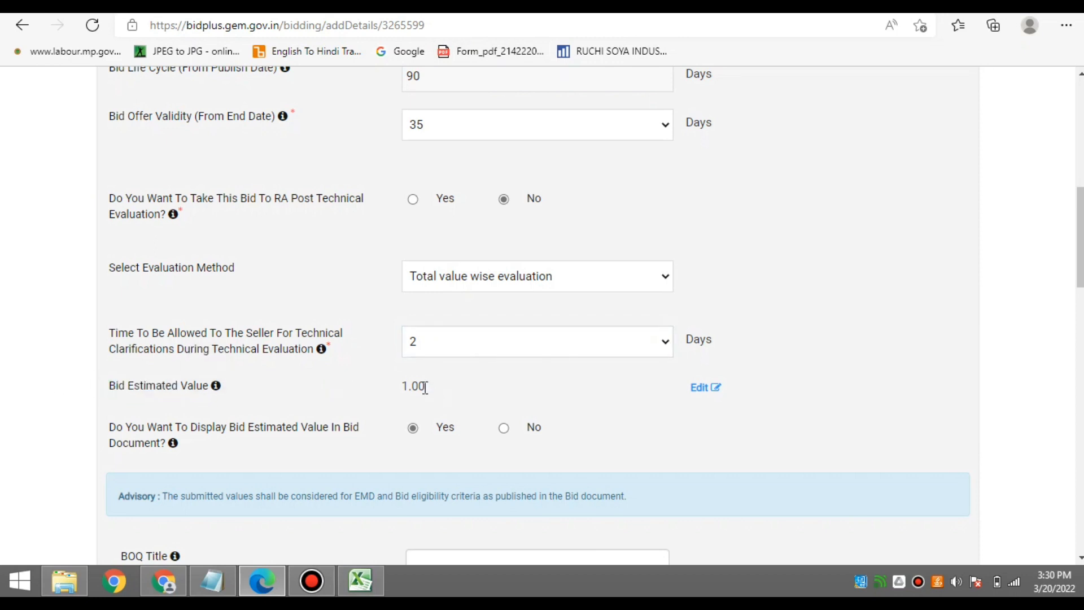
click(703, 389)
click(489, 389)
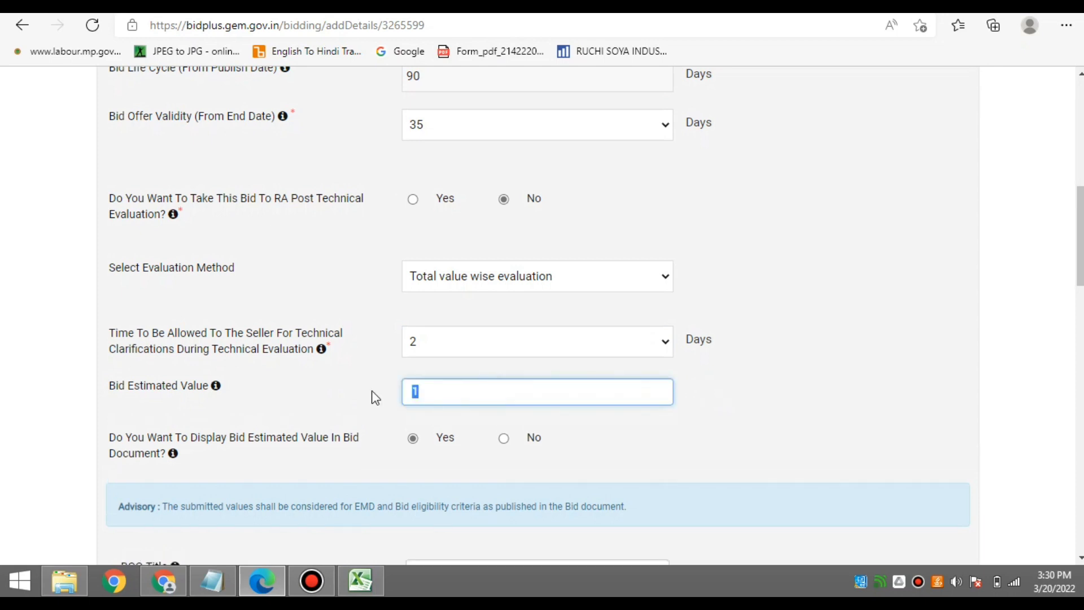
text(3)
key(BackSpace)
text(510000)
click(373, 397)
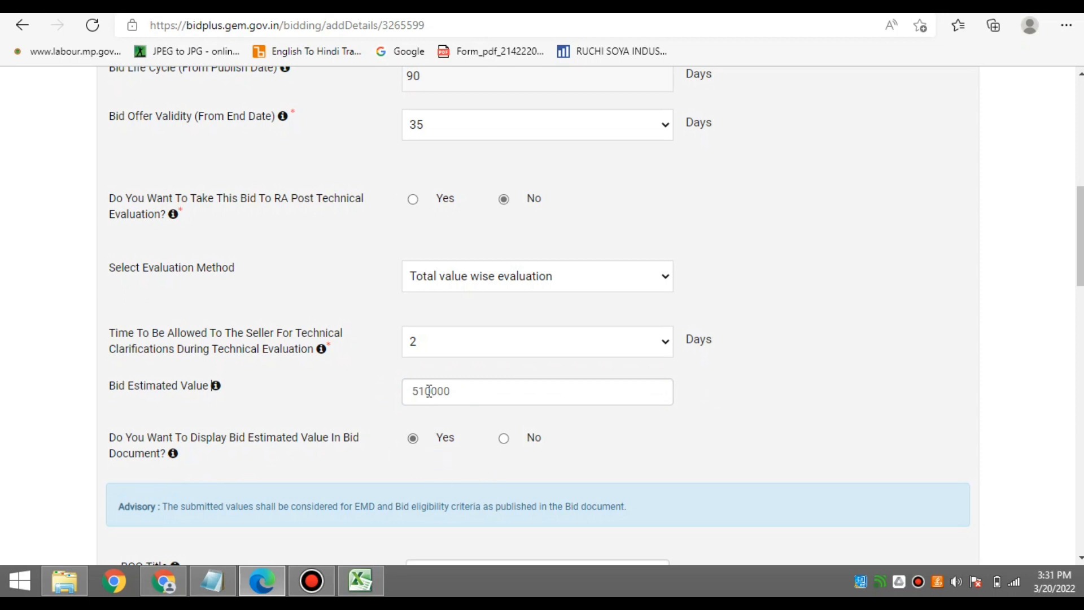
click(504, 440)
Enter "BOQ BID" as the BOQ Title, waiting for the page if it stops responding
scroll(1080, 237, down, 4)
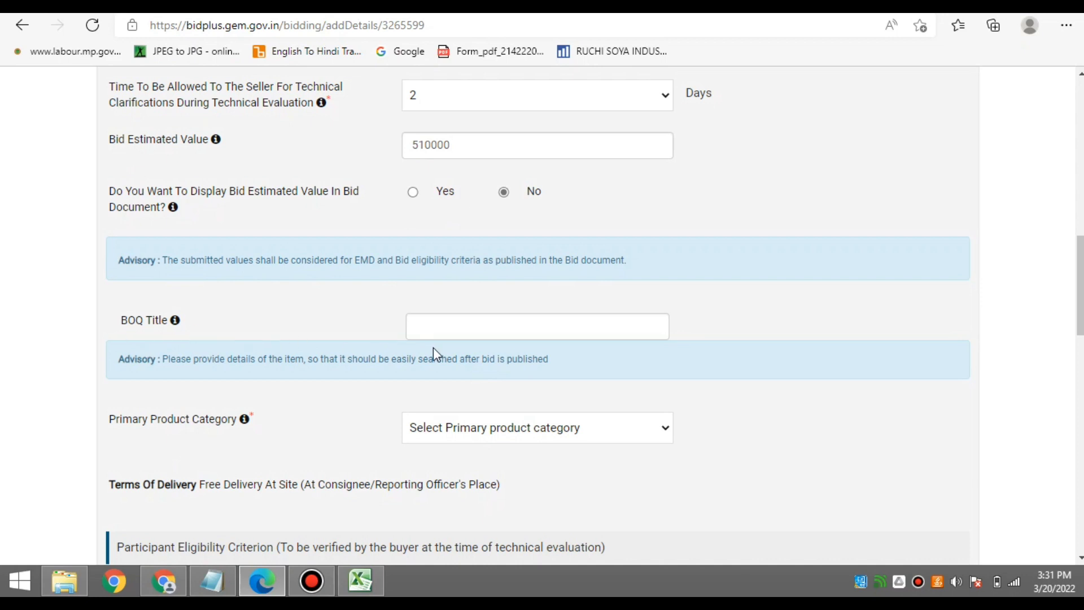
click(446, 333)
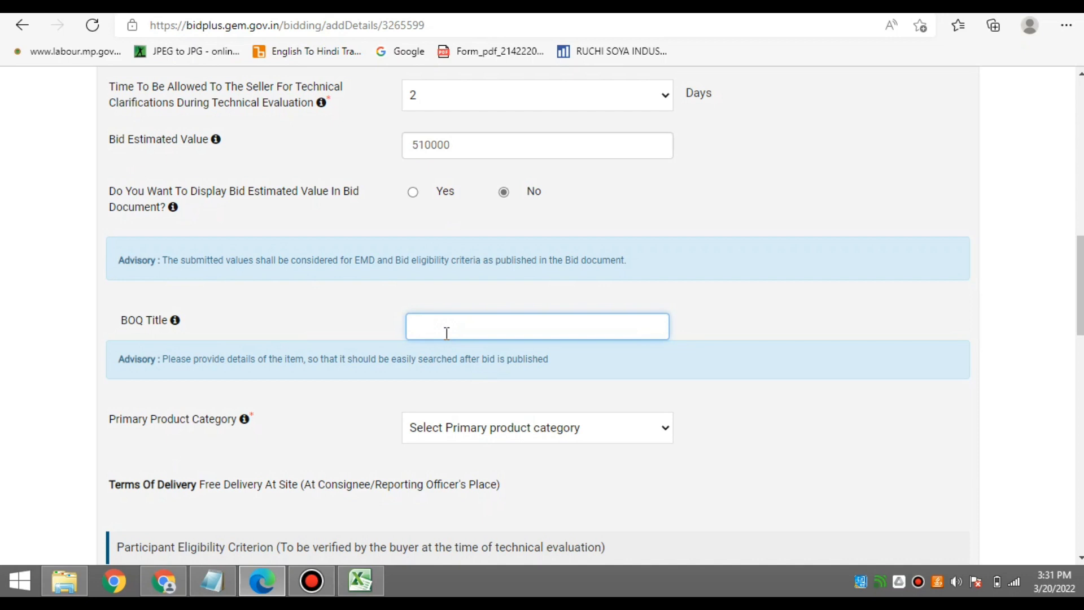
text(BIO)
key(BackSpace)
key(BackSpace)
text(OQ)
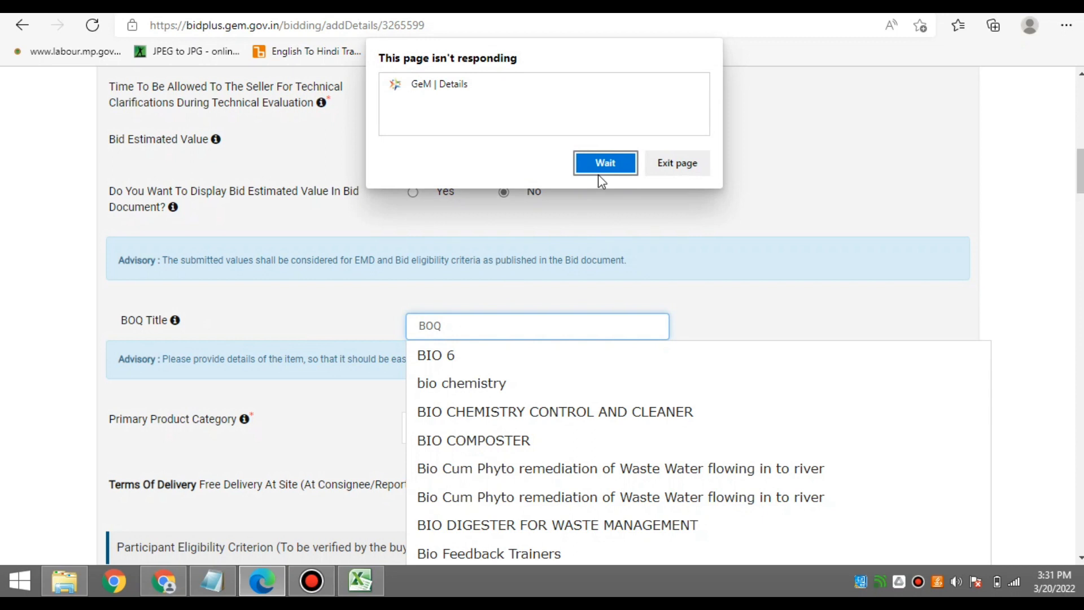
click(604, 162)
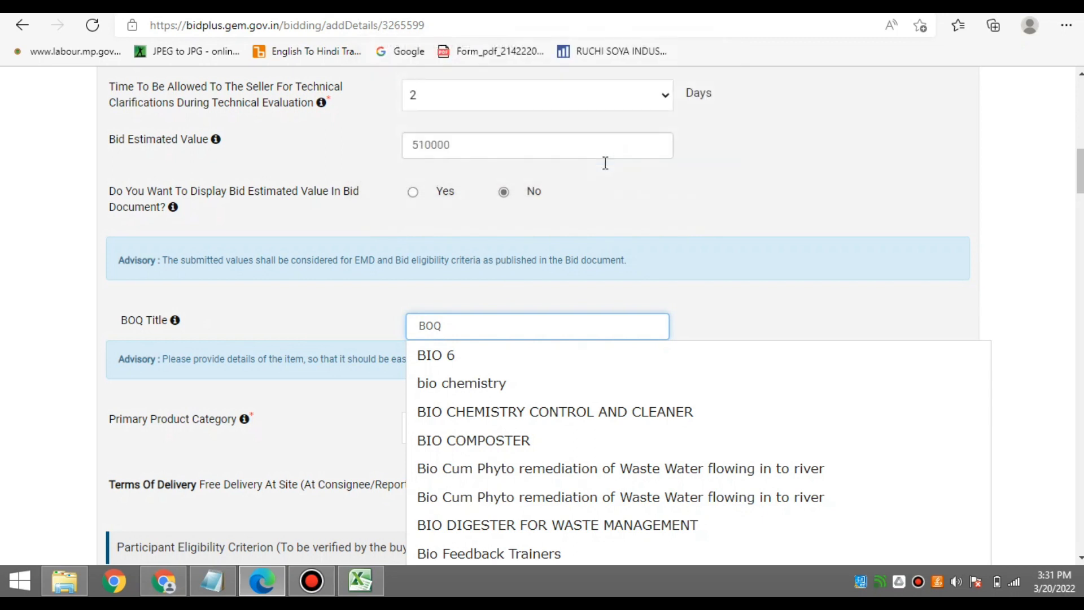
text(BID)
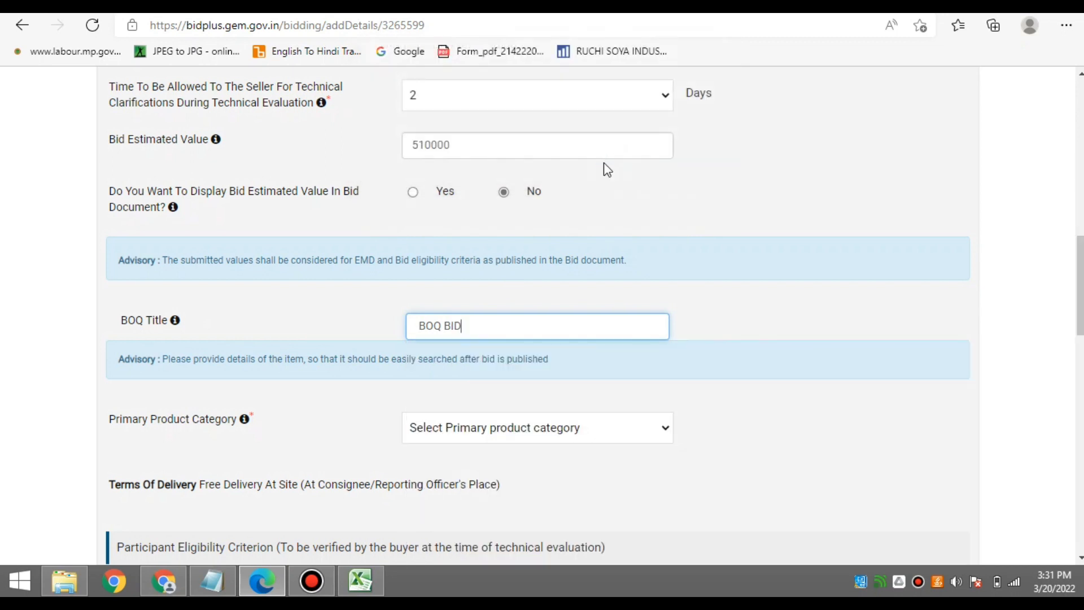
click(331, 325)
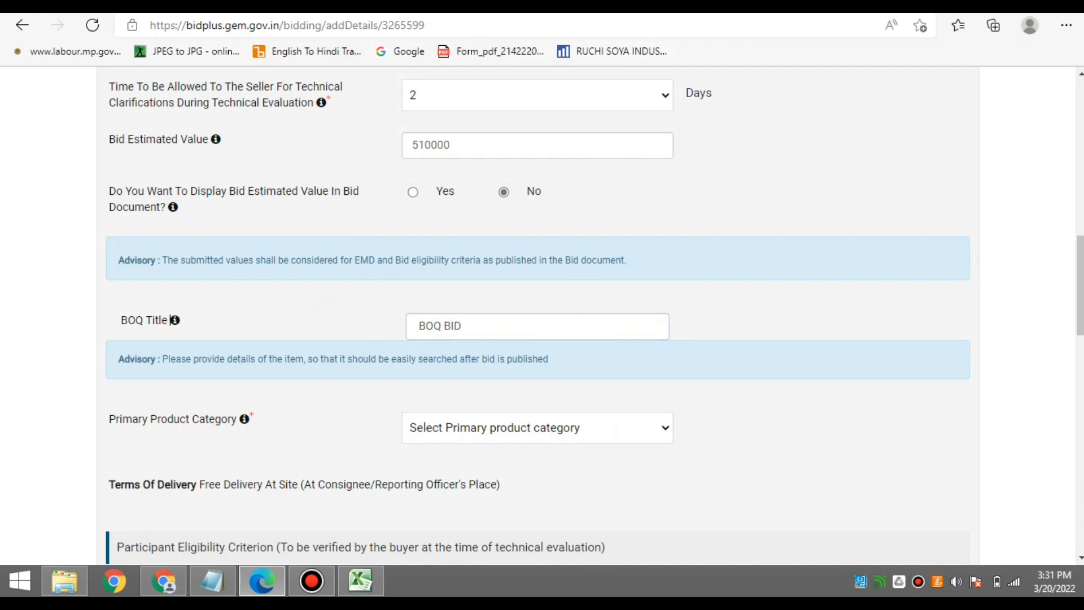
Select PC COMPUTER as the Primary Product Category
scroll(1068, 323, down, 2)
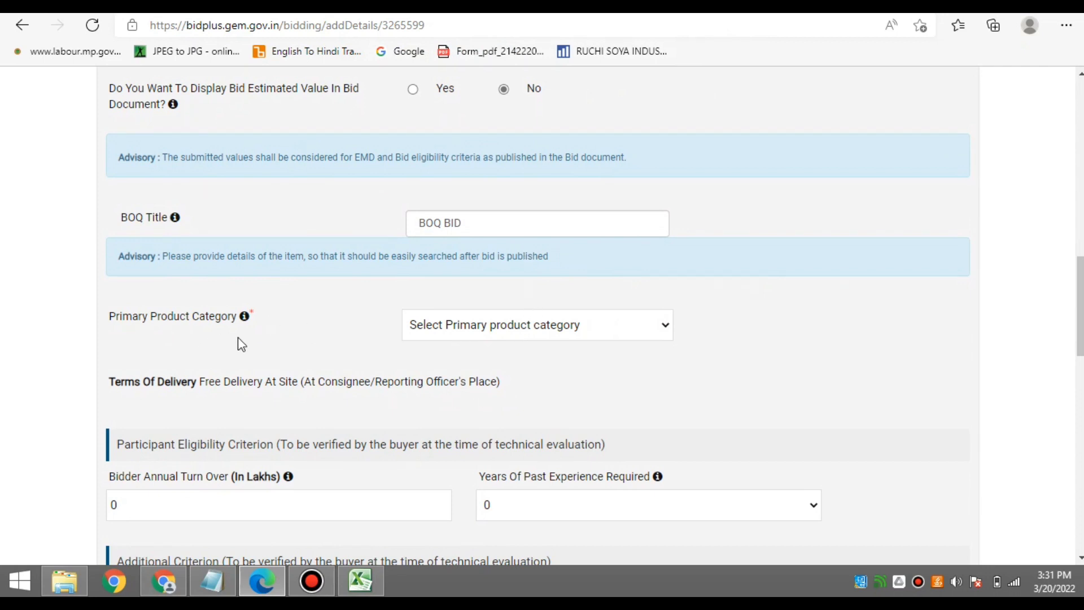
click(467, 333)
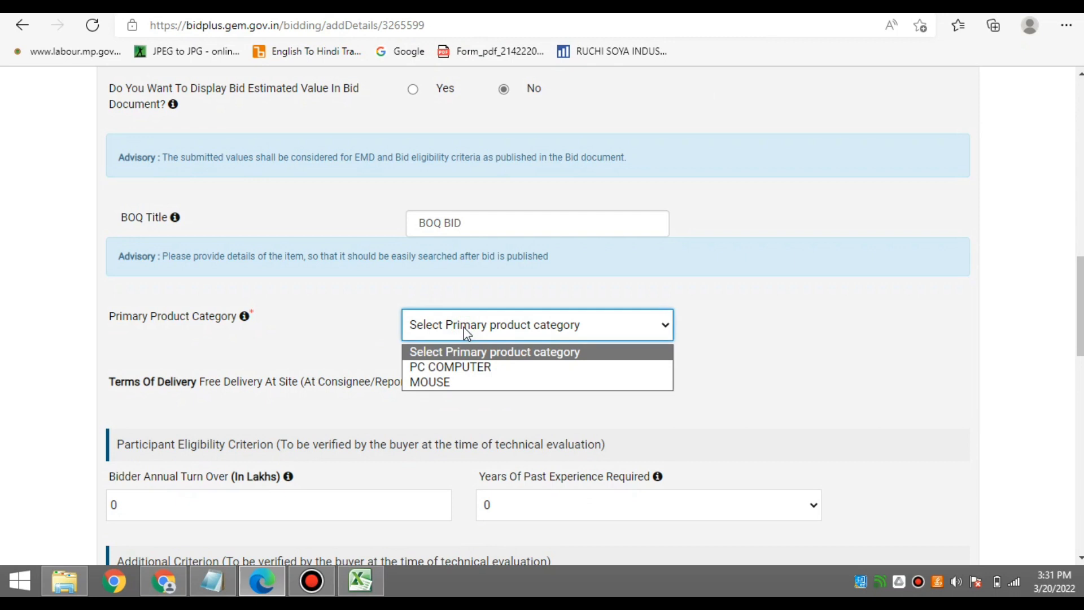
click(469, 369)
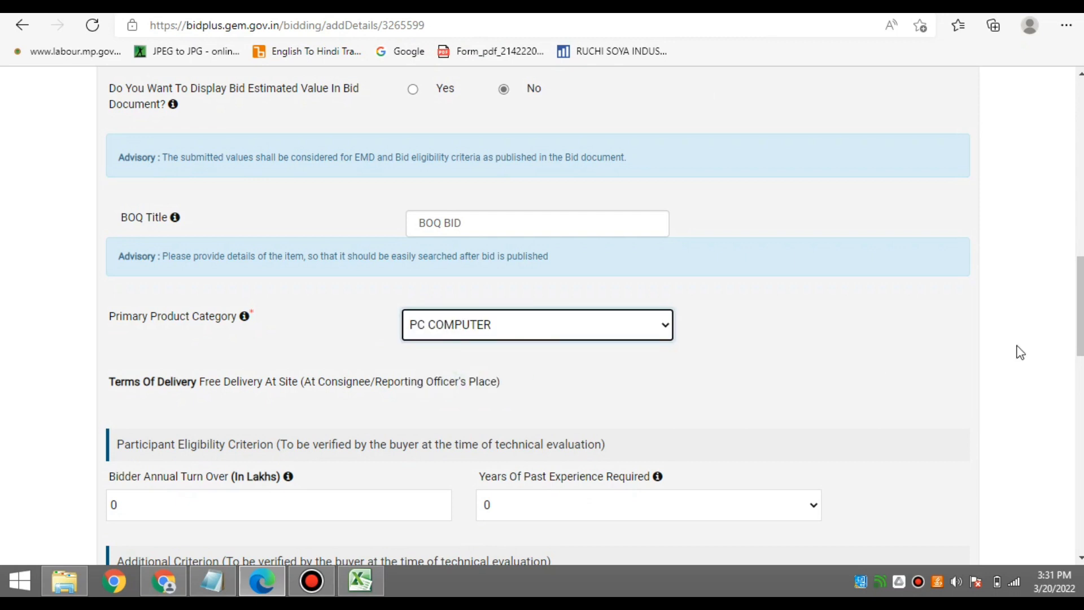
Review the participant eligibility and additional criteria, including the options for Past Performance percentage
scroll(699, 370, down, 4)
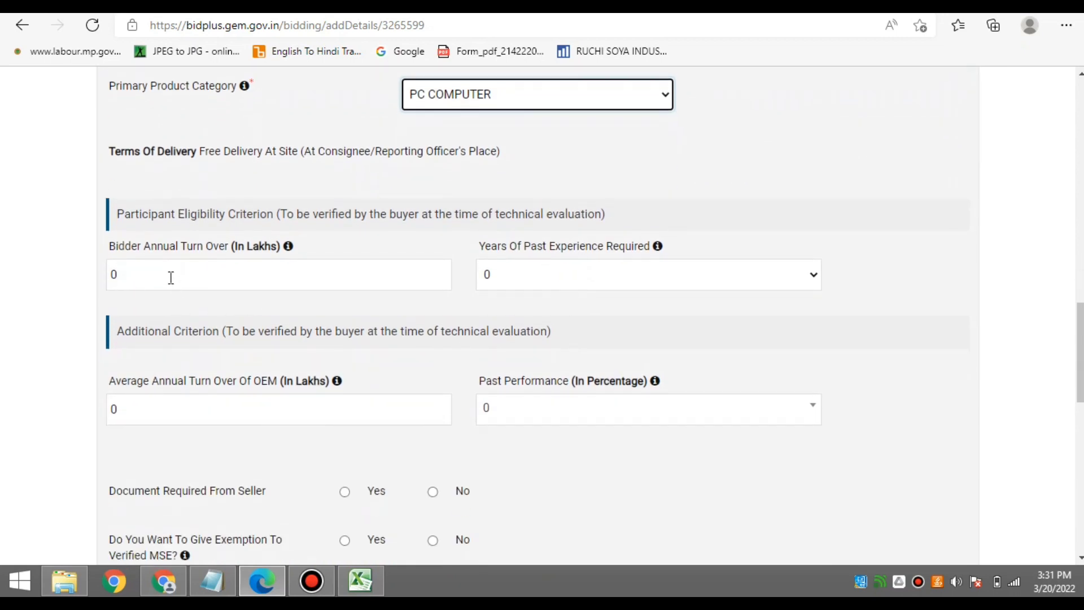
click(144, 274)
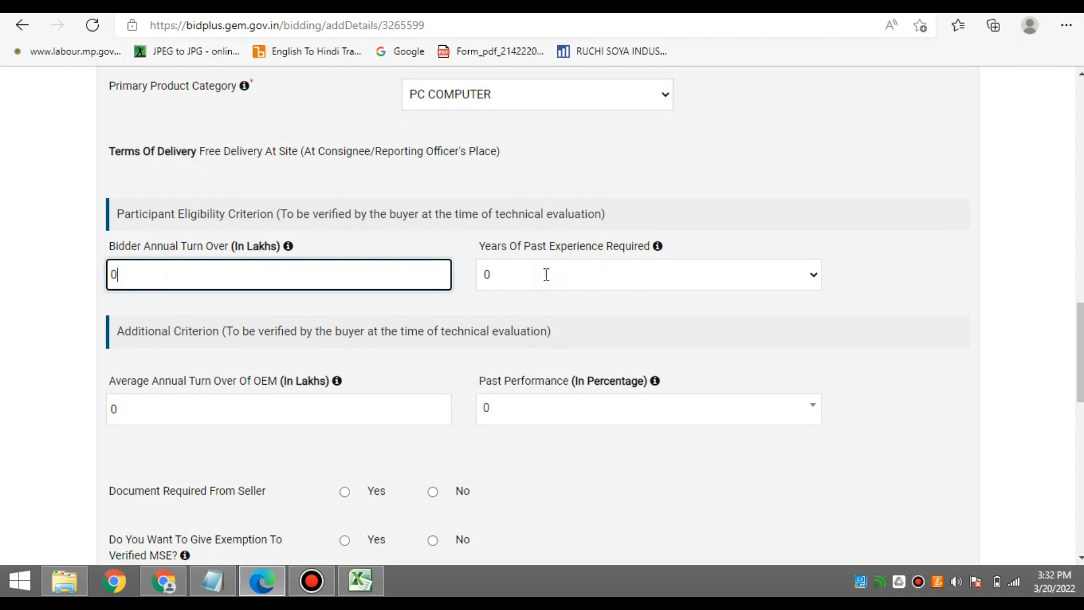
click(545, 273)
click(838, 278)
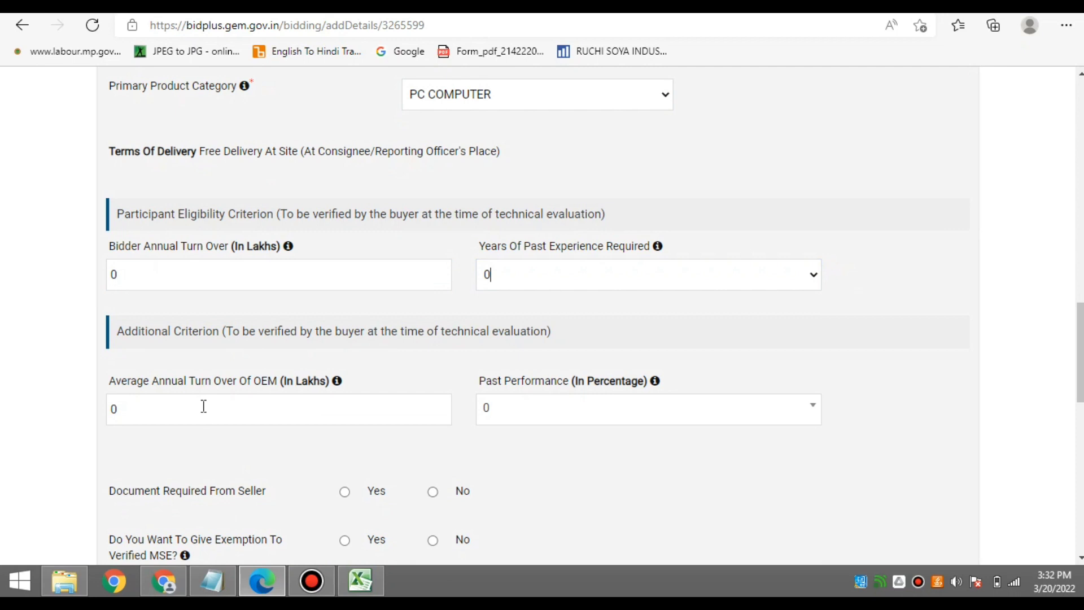
click(542, 416)
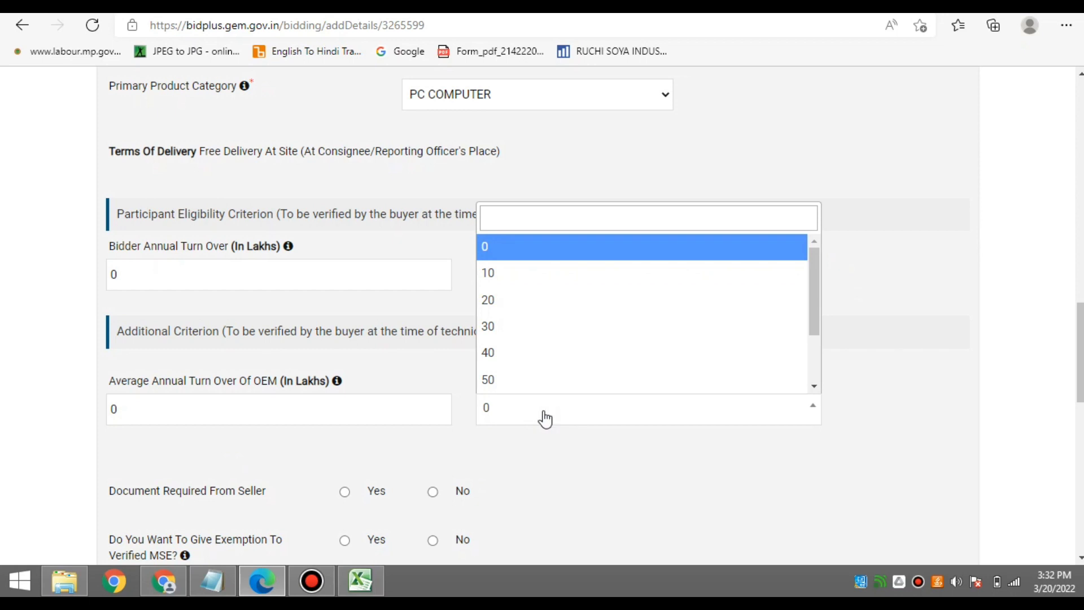
click(553, 463)
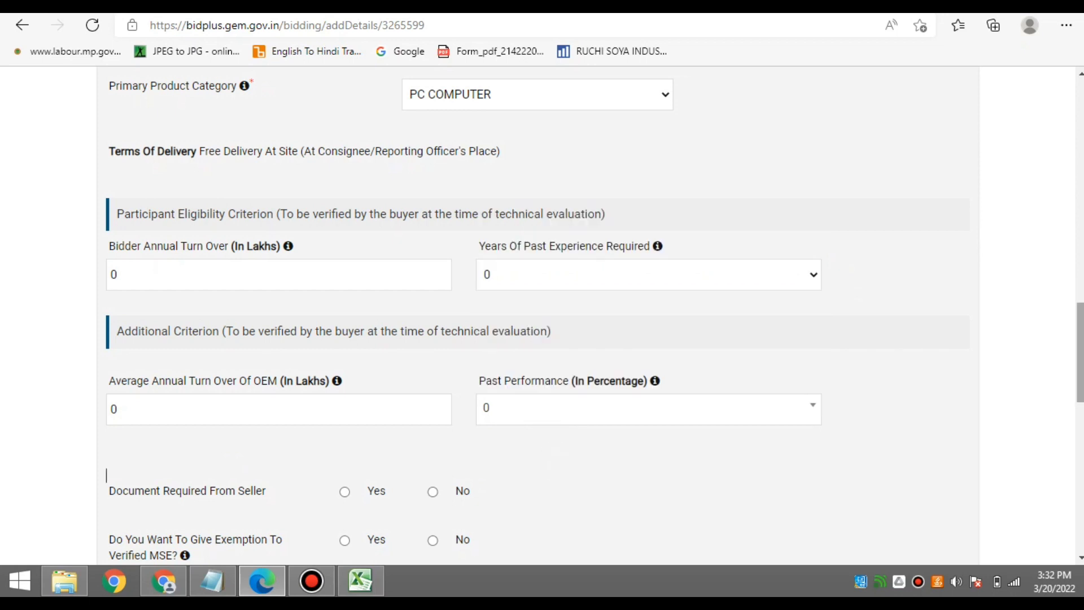
Require documents from the seller, selecting Experience Criteria, Past Performance and Bidder Turnover
scroll(278, 338, down, 3)
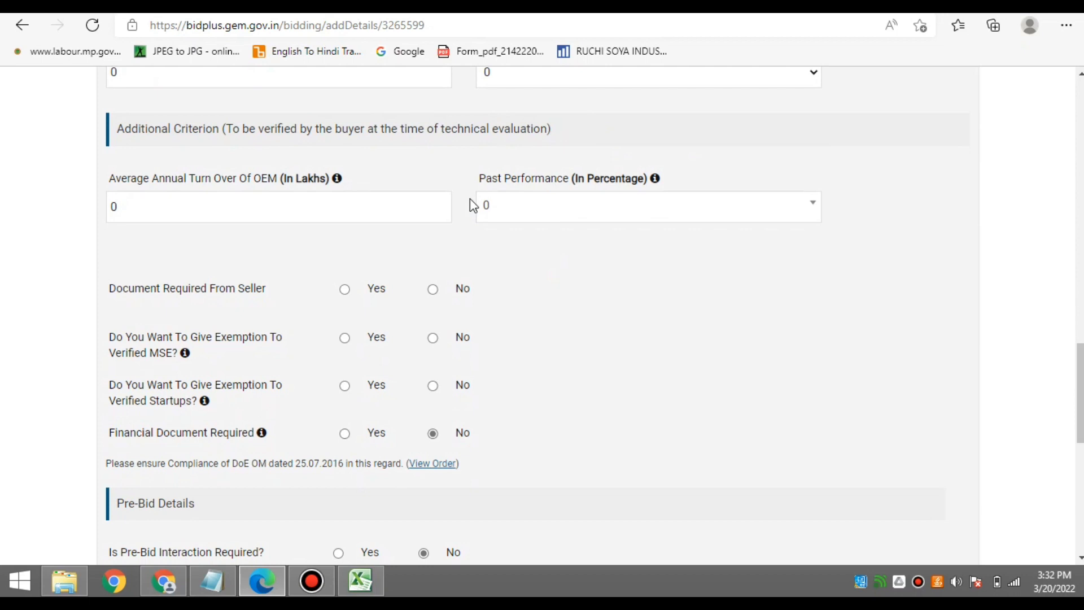
click(345, 290)
click(700, 297)
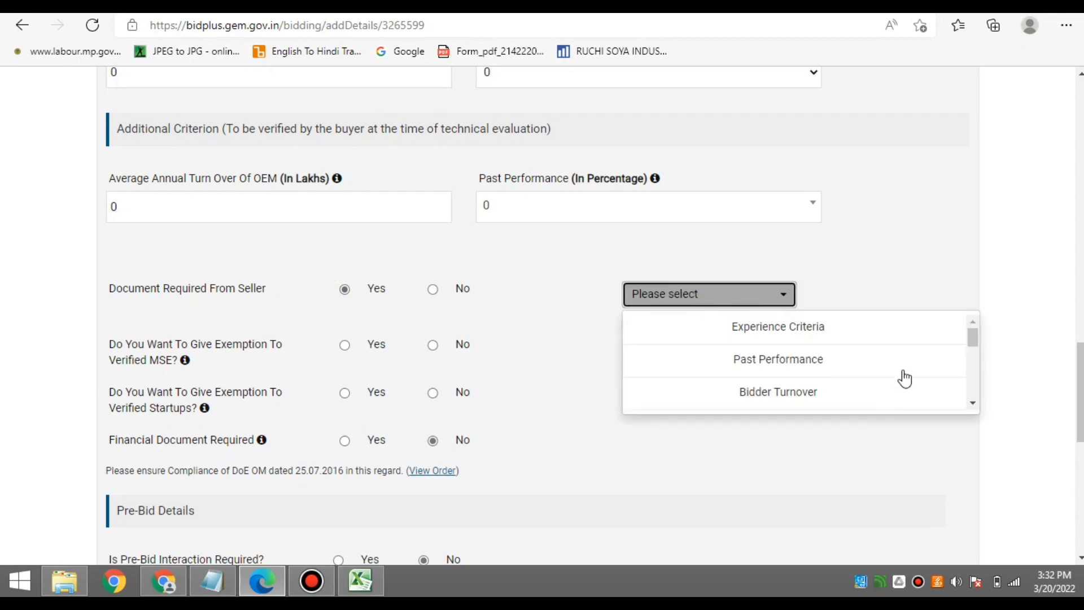
mouse_move(974, 342)
mouse_down()
mouse_move(976, 394)
mouse_move(969, 335)
mouse_up()
click(802, 333)
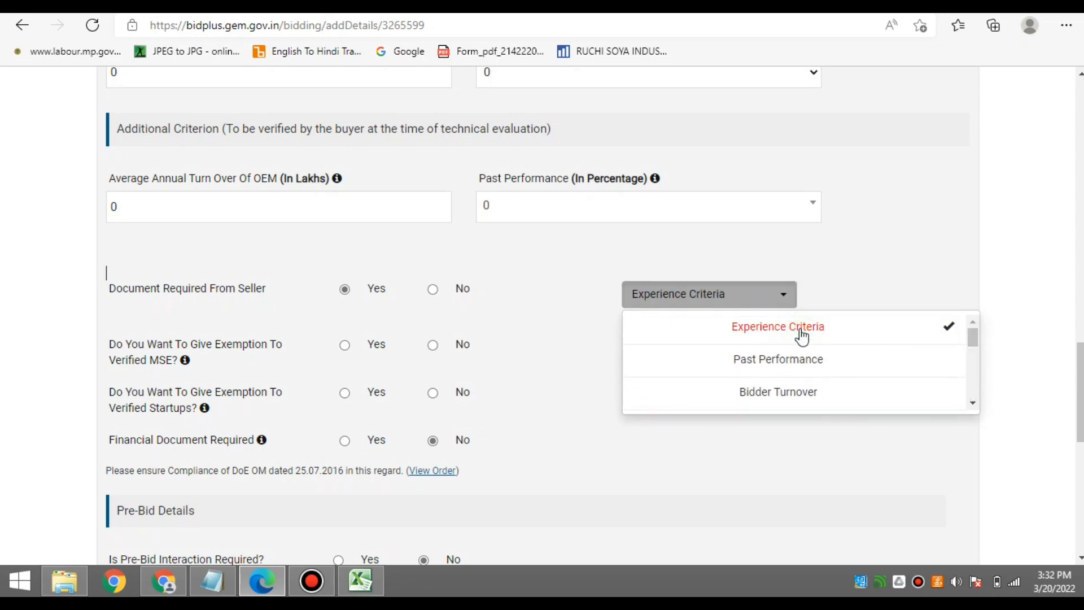
click(799, 366)
click(802, 393)
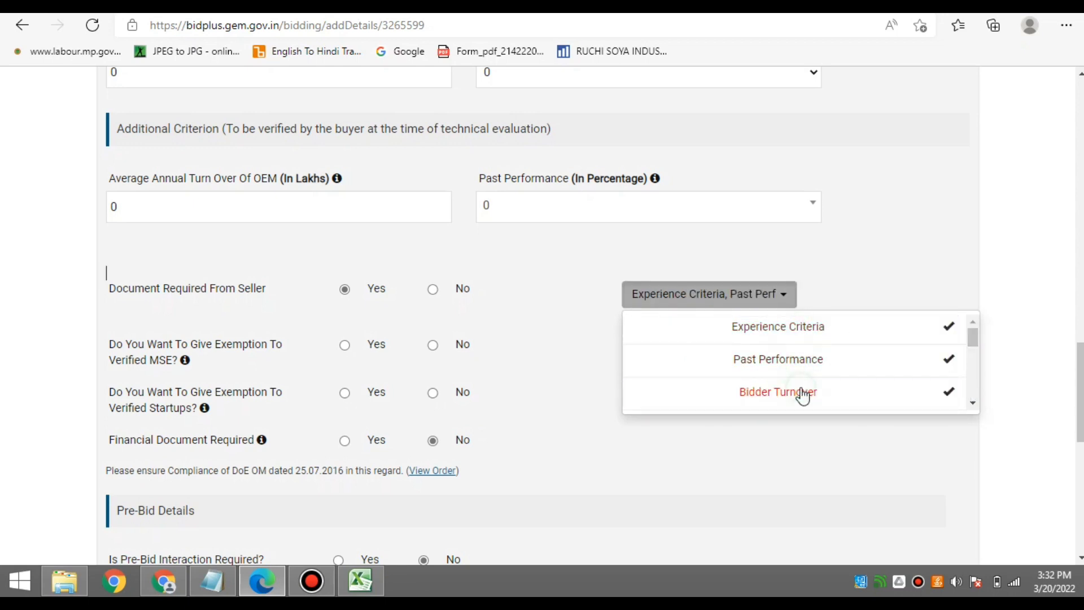
Go through the remaining seller document types and mark further required ones, including Certificate
click(975, 354)
click(864, 330)
click(851, 355)
click(849, 384)
click(973, 368)
click(881, 363)
scroll(975, 388, down, 3)
click(909, 398)
click(898, 365)
click(884, 323)
Remove Past Performance and Experience Criteria from the required seller documents and finish the document selection
drag(973, 388, 964, 322)
click(813, 360)
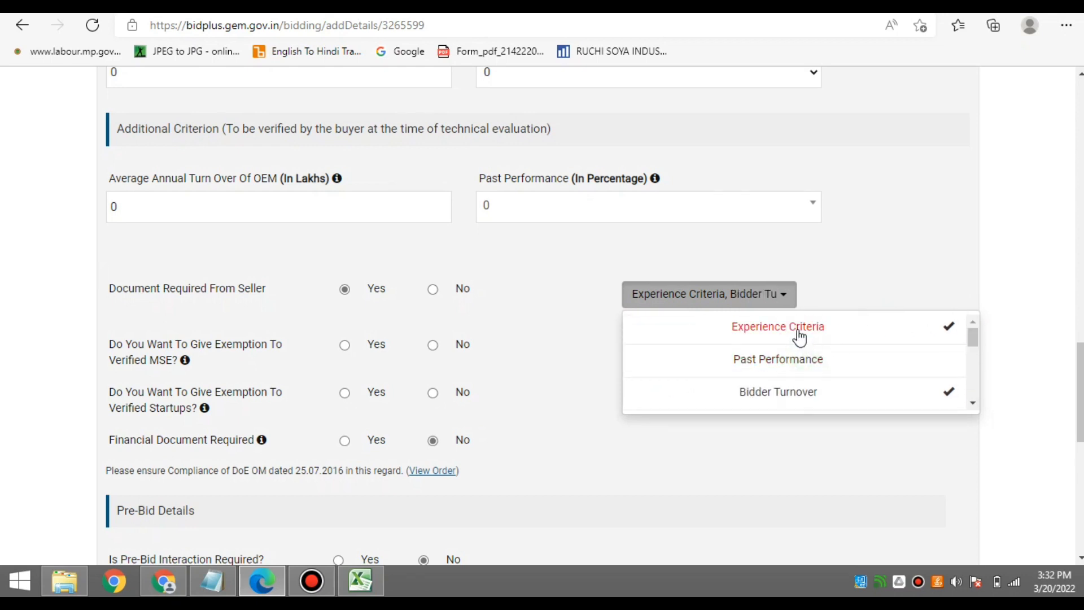
click(800, 337)
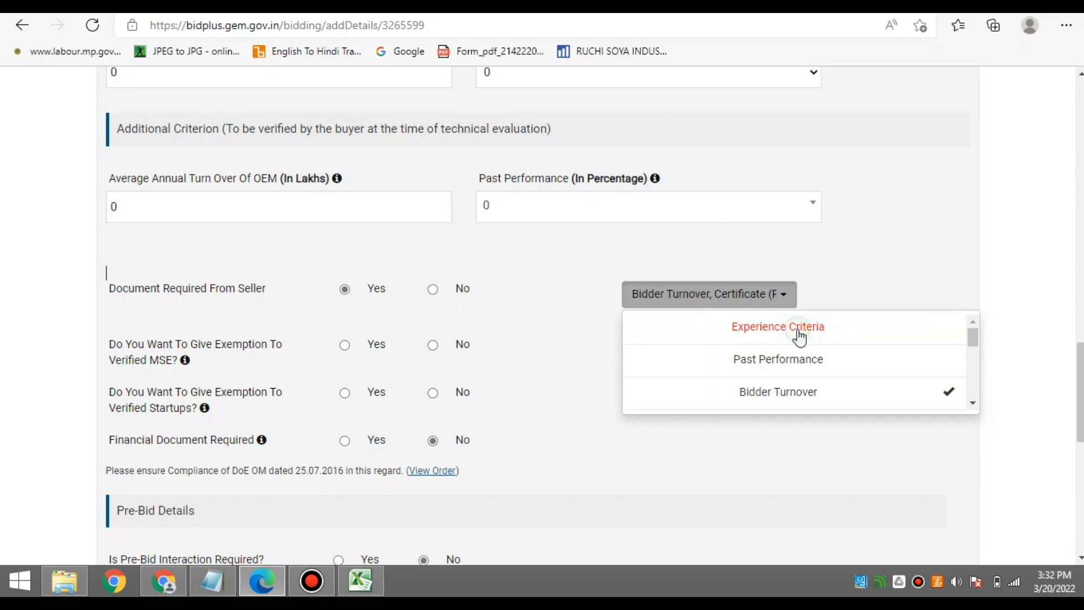
mouse_move(978, 353)
mouse_down()
mouse_move(972, 381)
mouse_move(972, 334)
mouse_move(964, 366)
mouse_up()
click(850, 351)
click(578, 382)
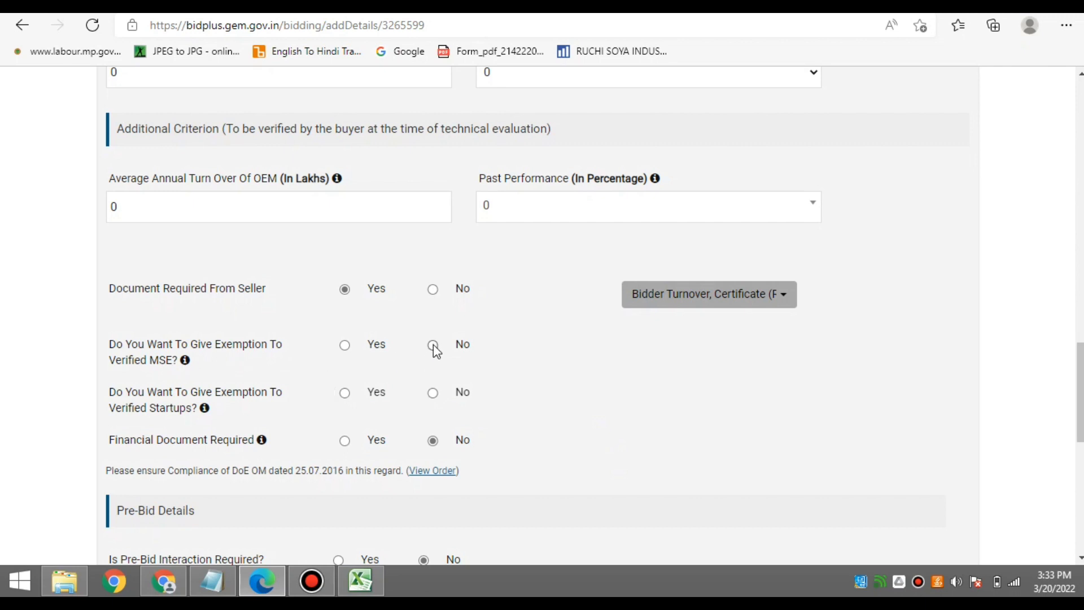
Decline exemptions for verified MSEs and startups, and generate the key pair for encrypting the bid
click(433, 393)
scroll(338, 452, down, 4)
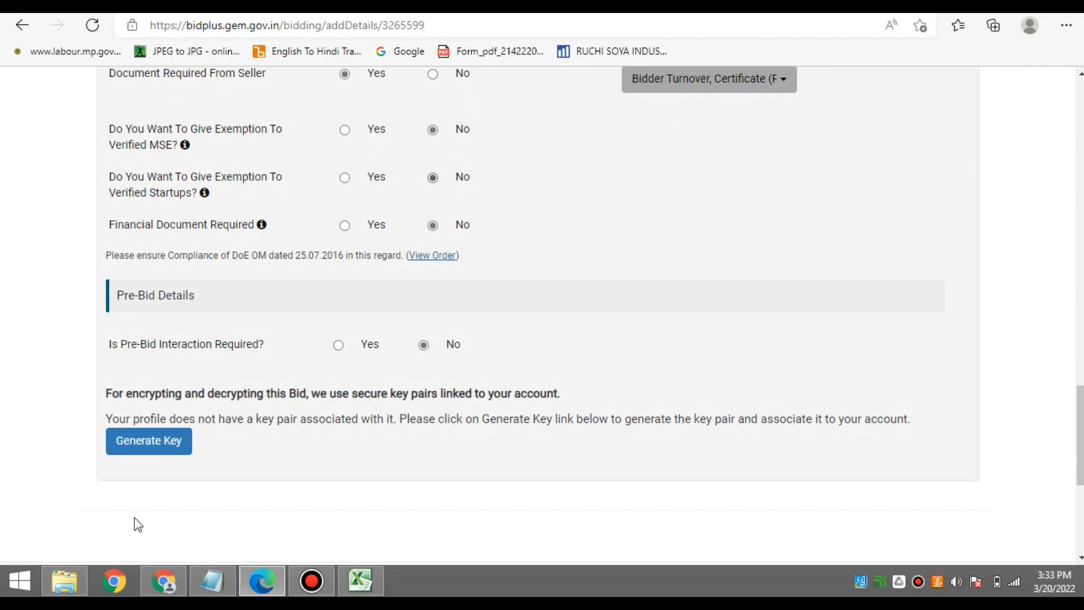
click(154, 448)
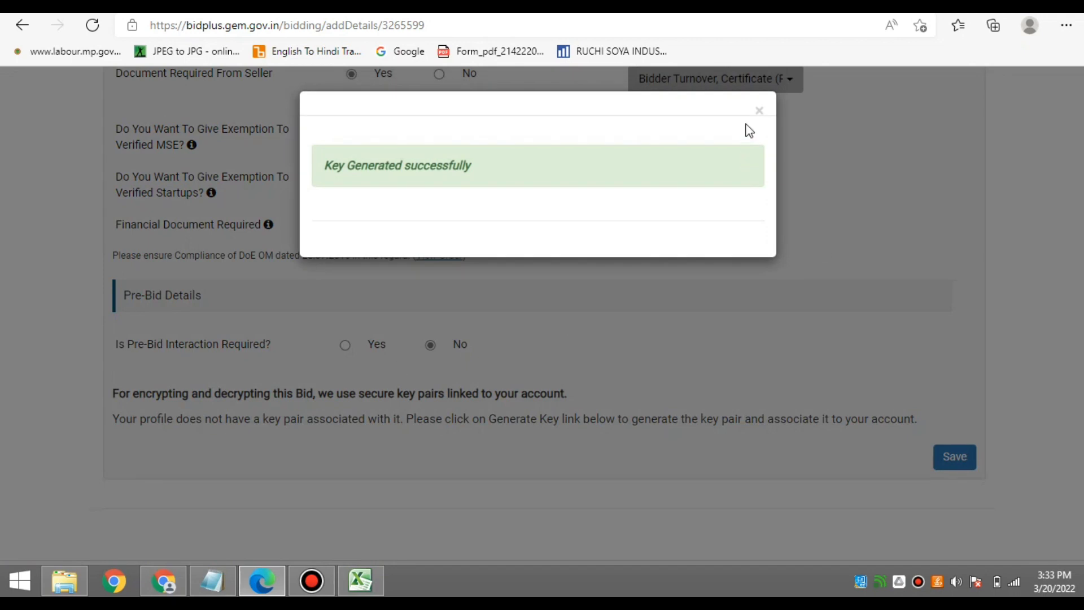
click(759, 111)
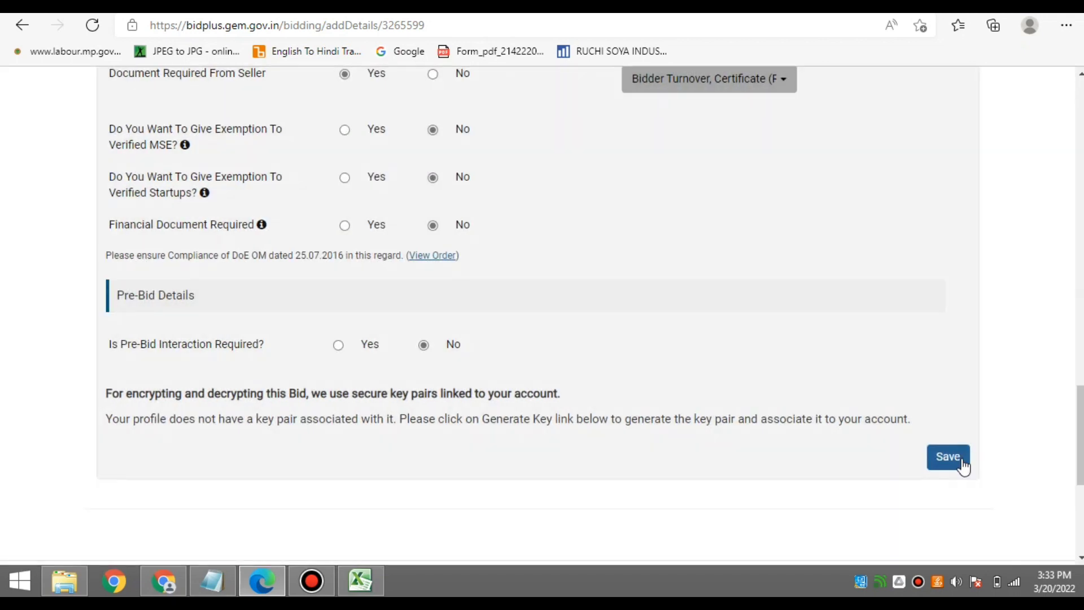
Save the bid details, reloading the page and resubmitting the form if the request fails
click(960, 466)
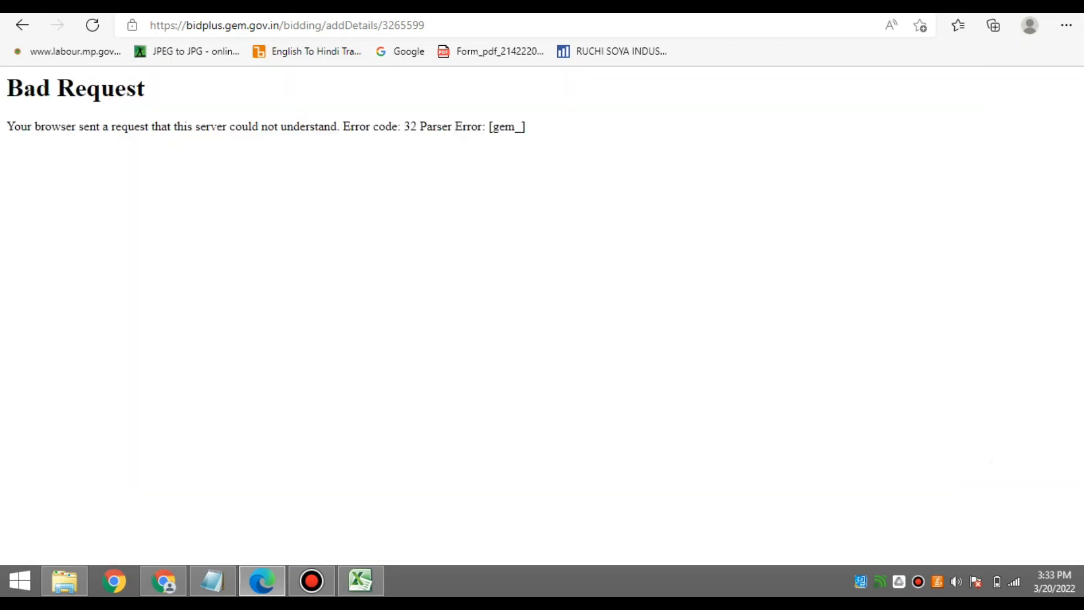
click(93, 25)
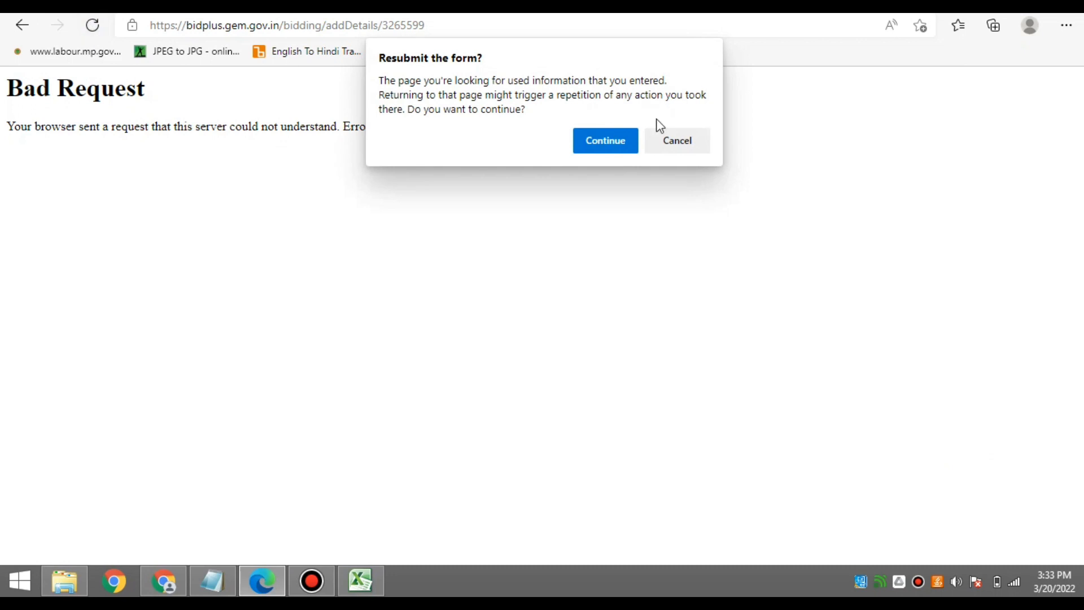
click(621, 141)
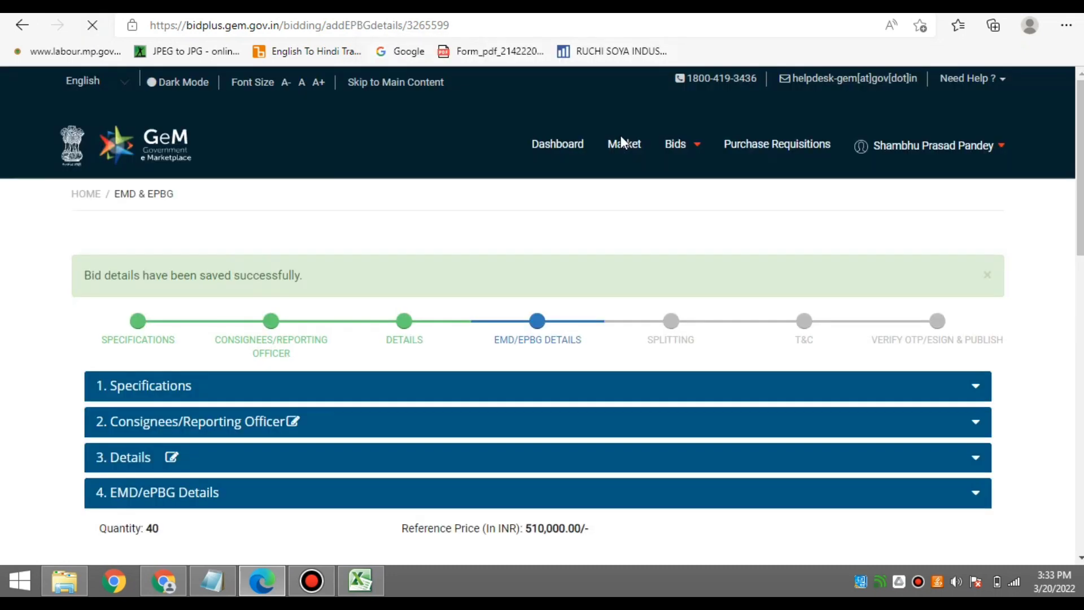
Save the EMD/ePBG details with both EMD Required and ePBG Required set to No
scroll(1006, 214, down, 5)
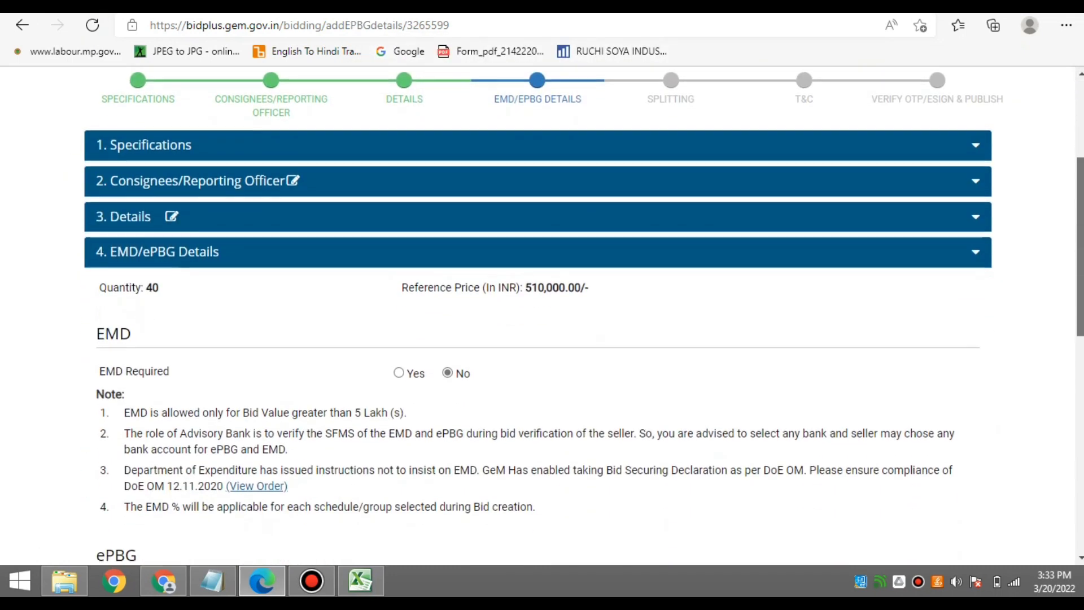
scroll(874, 299, down, 2)
scroll(874, 299, up, 2)
scroll(874, 299, down, 1)
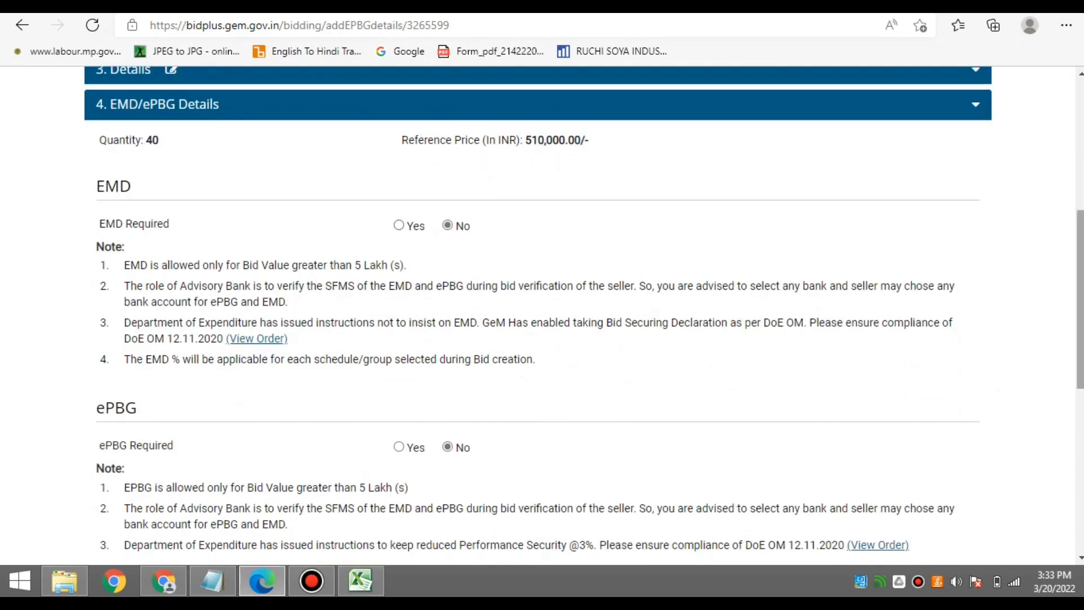
scroll(898, 378, down, 4)
click(960, 396)
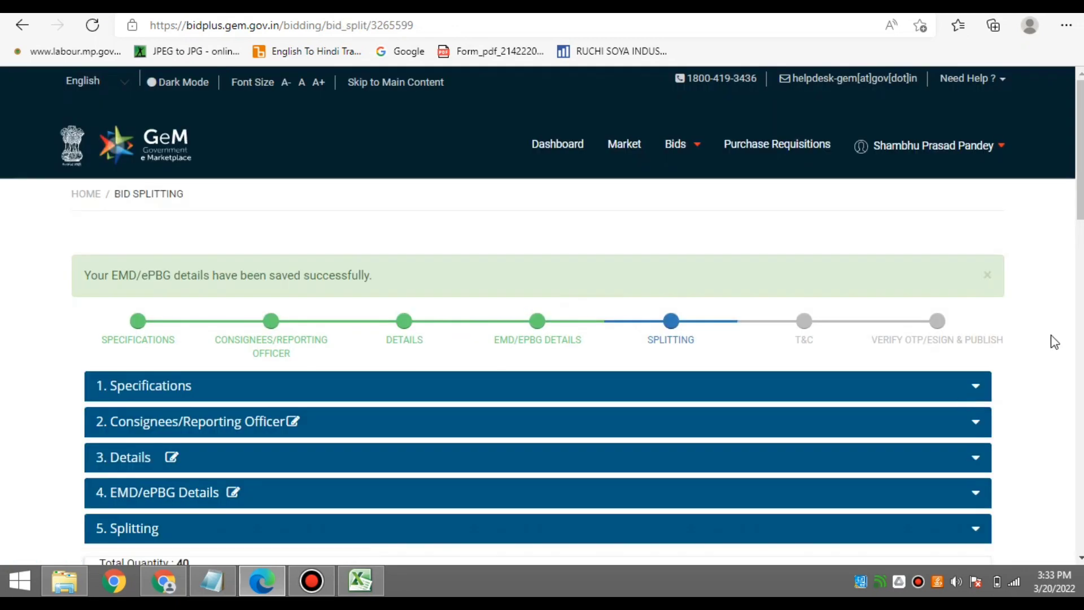
Save the splitting details with Splitting Required and the purchase preferences to MII and MSE set to No
scroll(1000, 374, down, 4)
scroll(357, 408, down, 3)
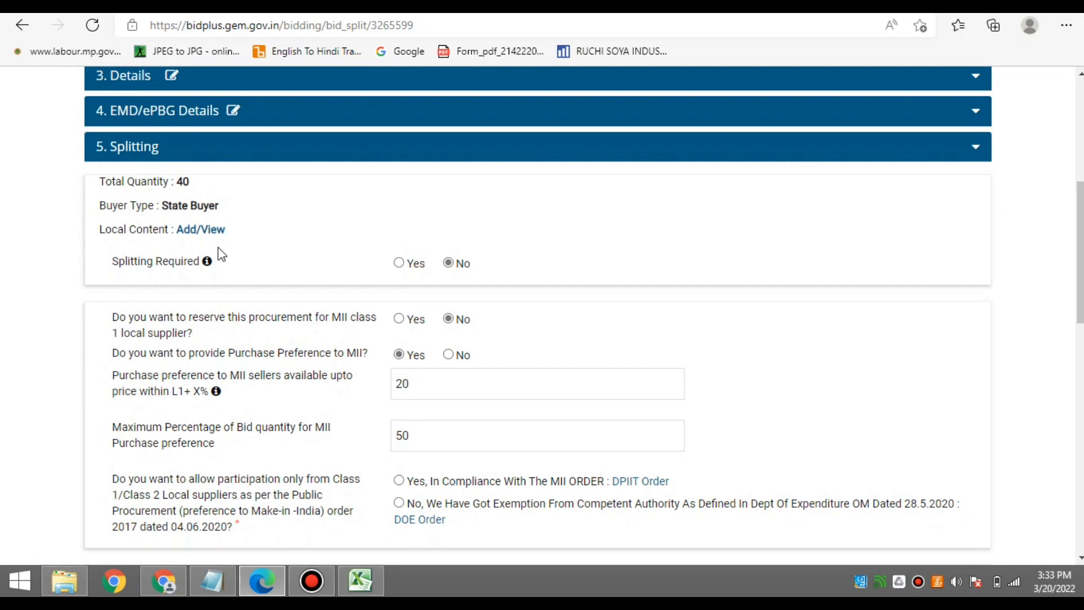
click(399, 265)
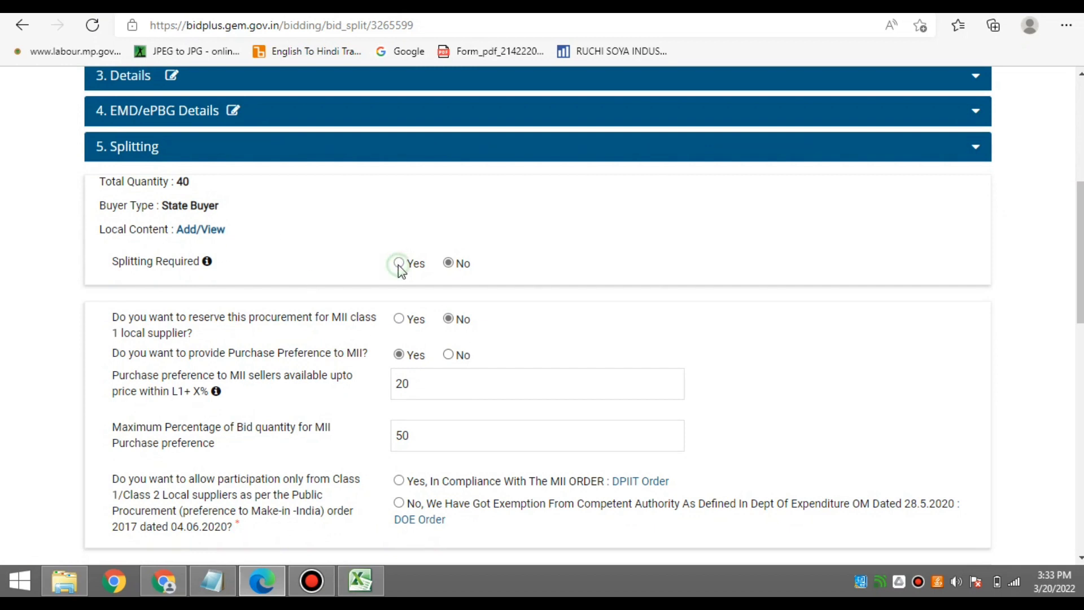
click(450, 264)
click(449, 356)
scroll(435, 327, down, 2)
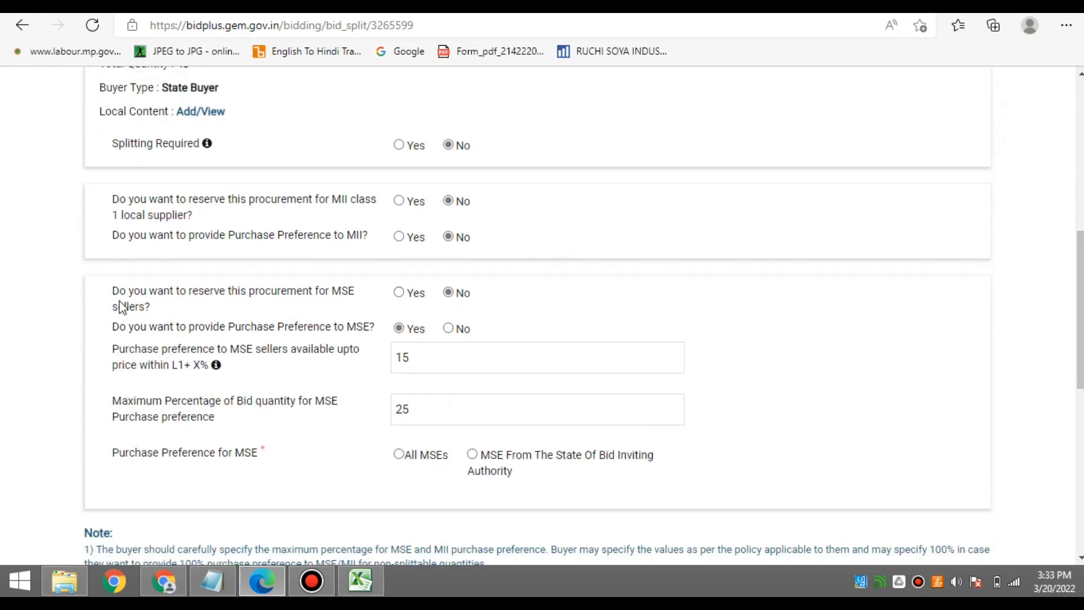
click(449, 329)
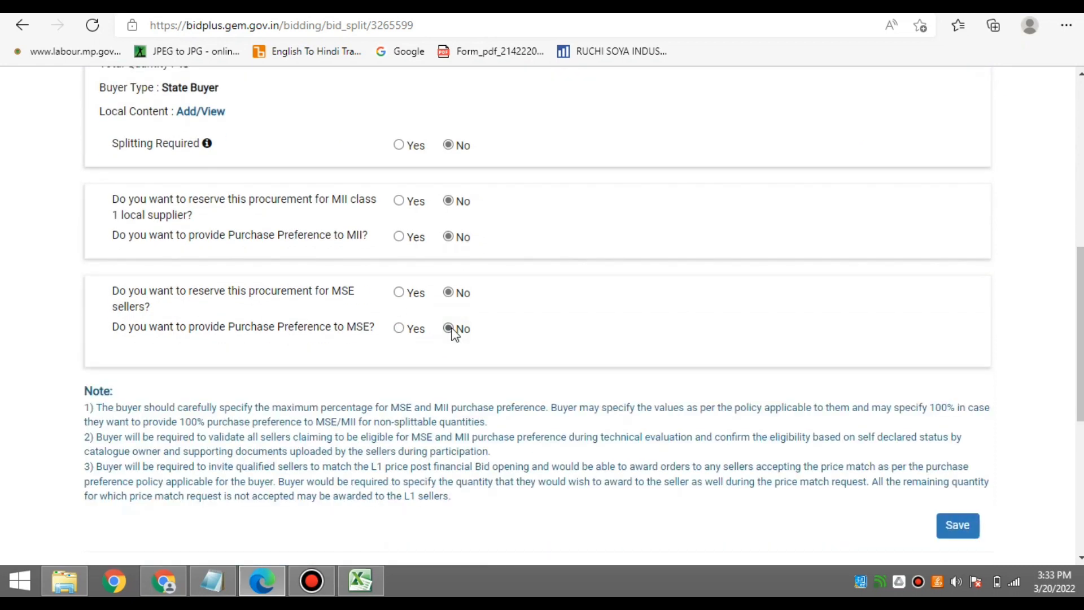
click(949, 524)
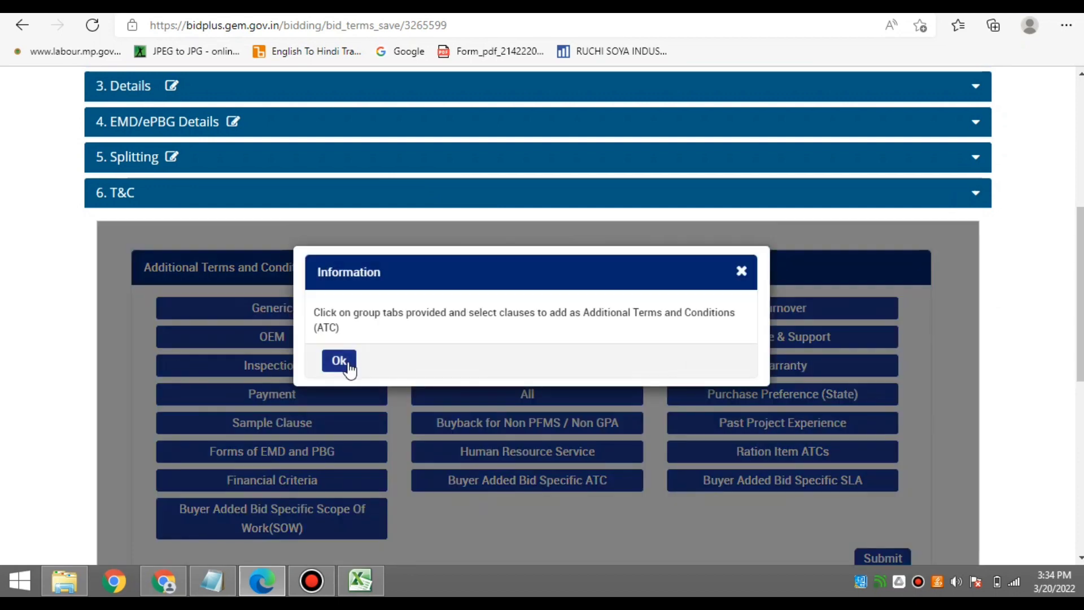
Dismiss the terms and conditions information and add the Generic clause on actual delivery at the following address
click(342, 361)
scroll(446, 348, down, 2)
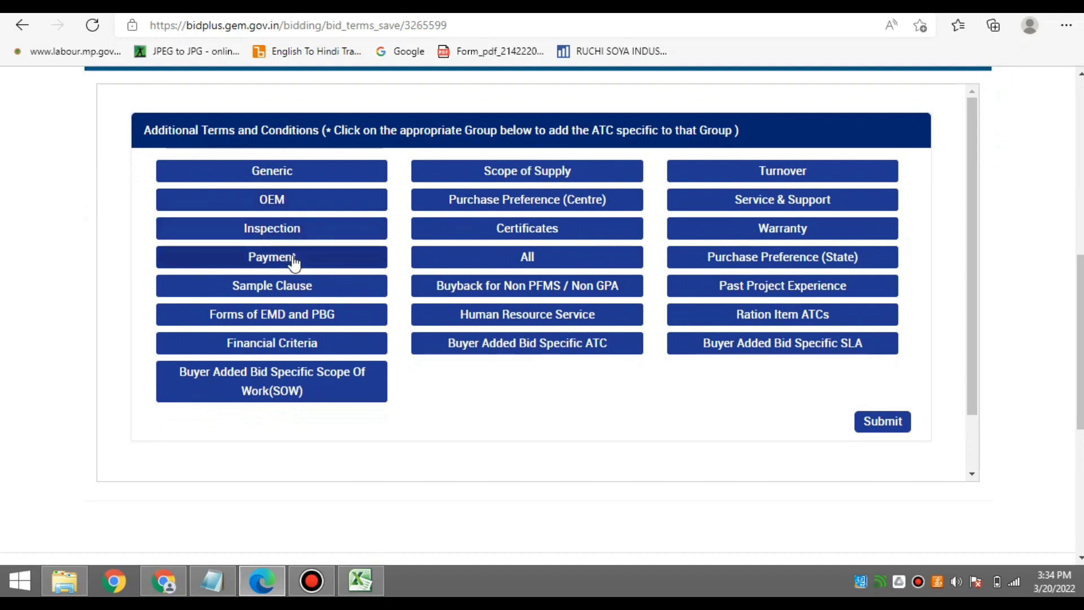
click(303, 174)
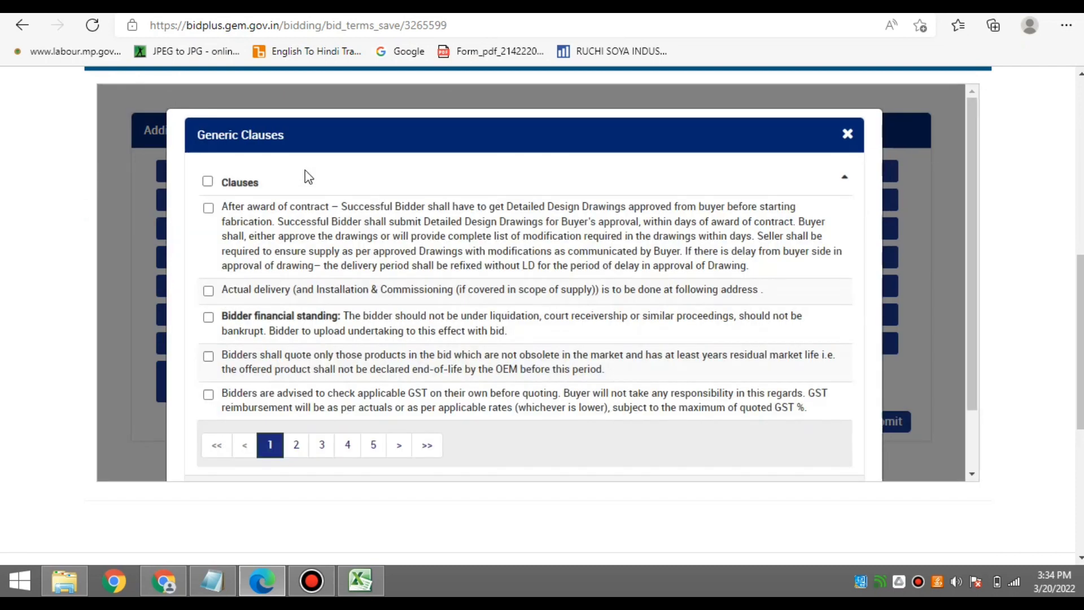
click(209, 292)
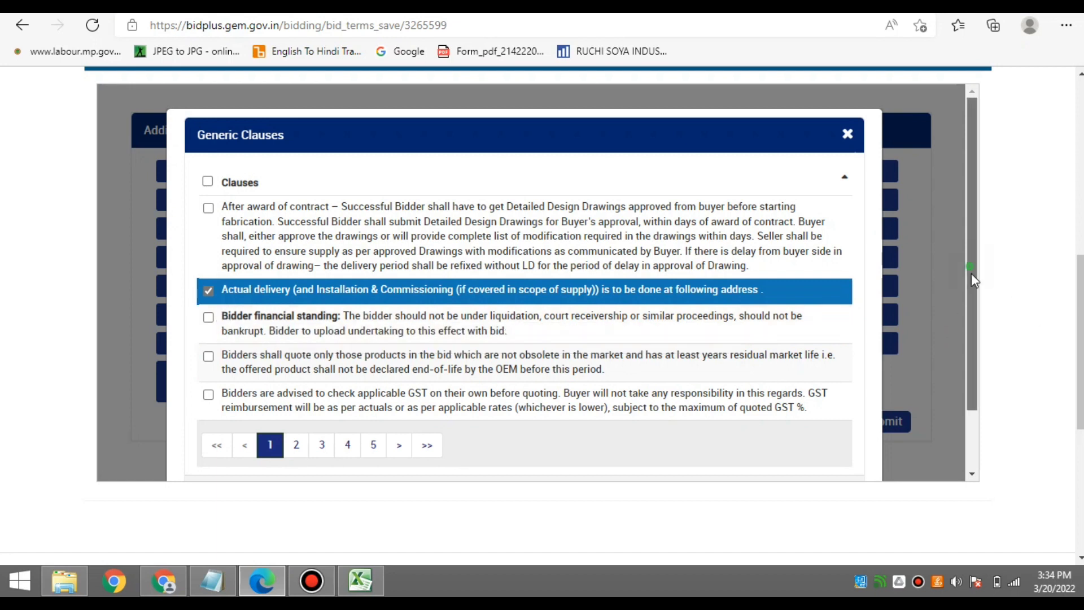
scroll(970, 265, down, 1)
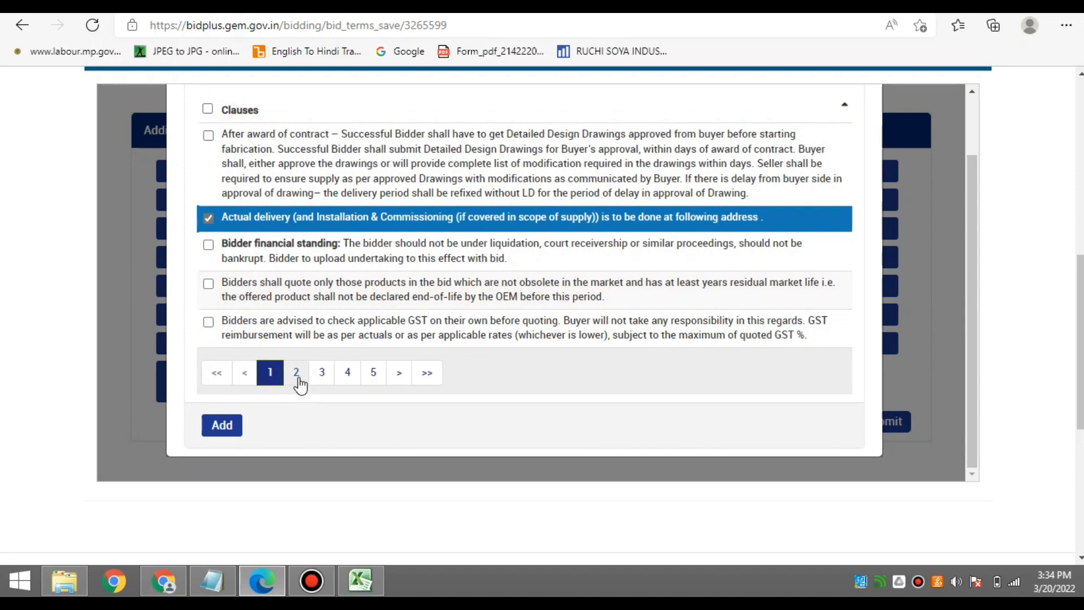
click(226, 427)
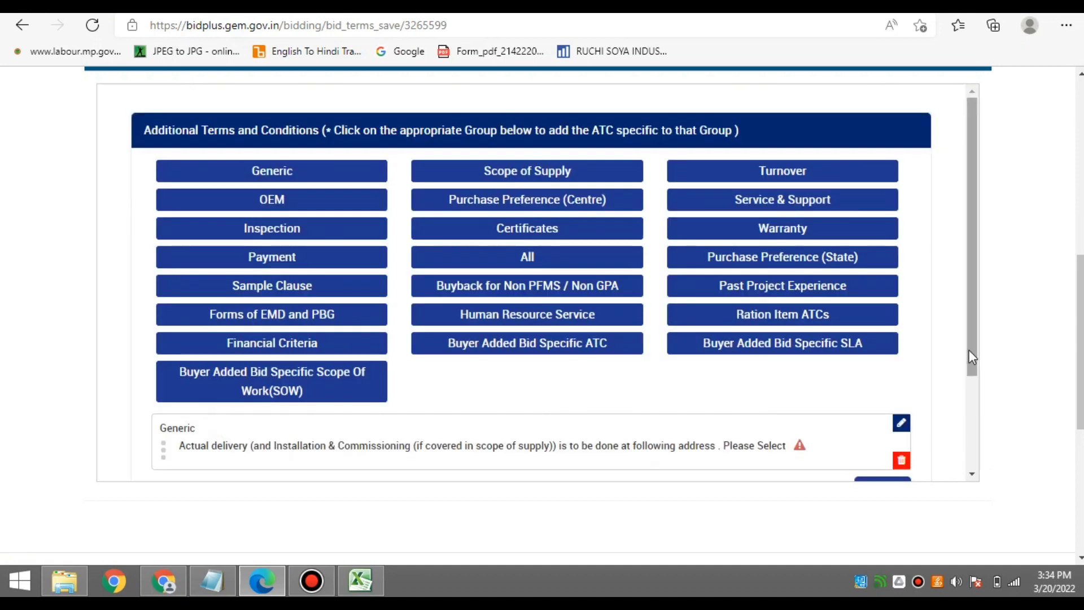
Add the Generic clauses on uploading product data sheets and on complying with the buyer organization's specific Integrity Pact
click(296, 169)
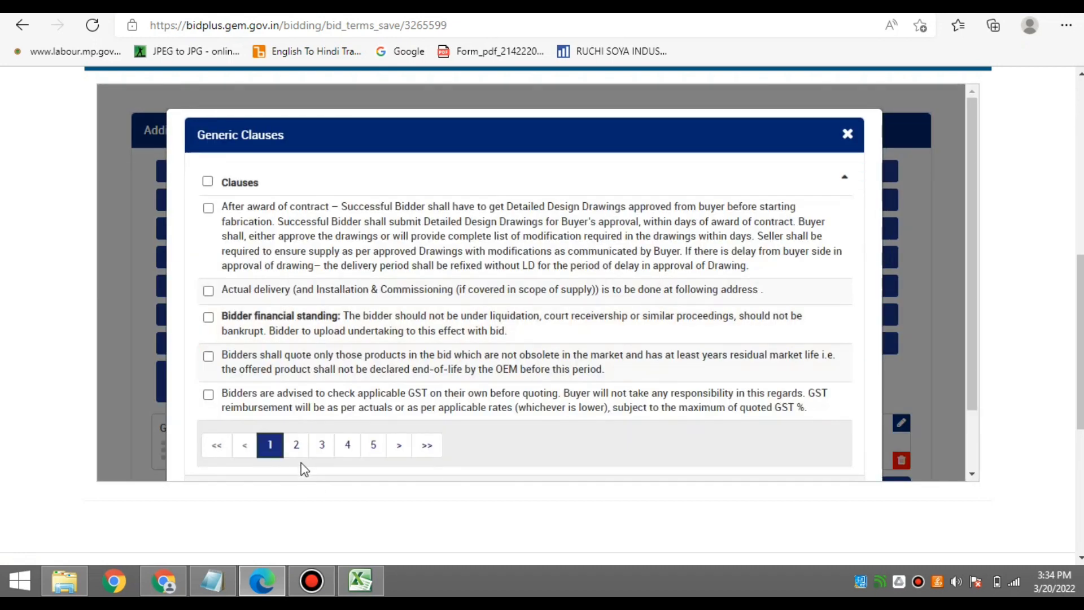
click(297, 446)
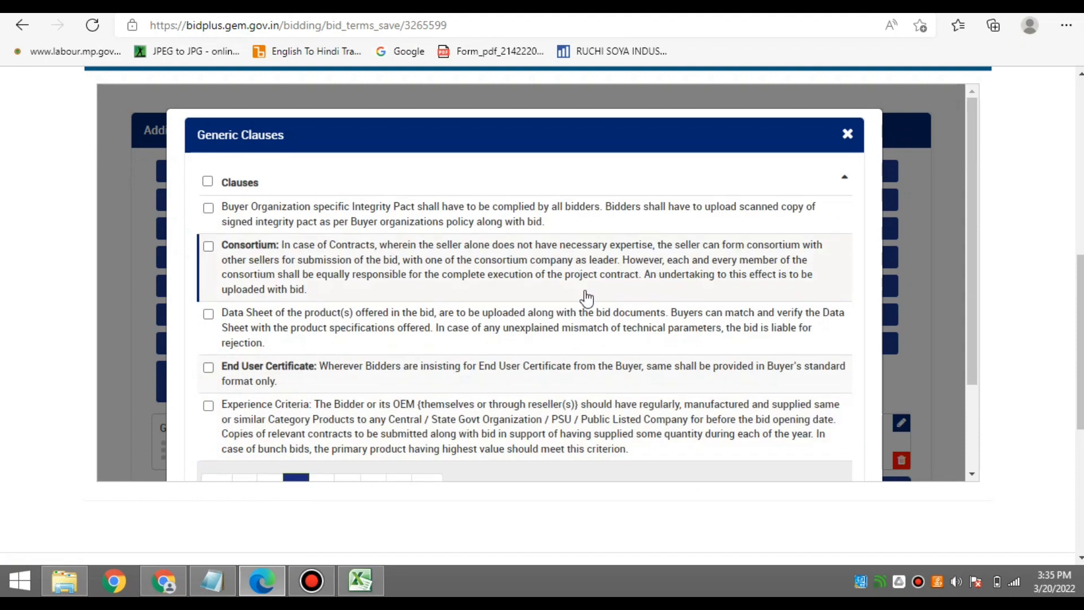
click(209, 315)
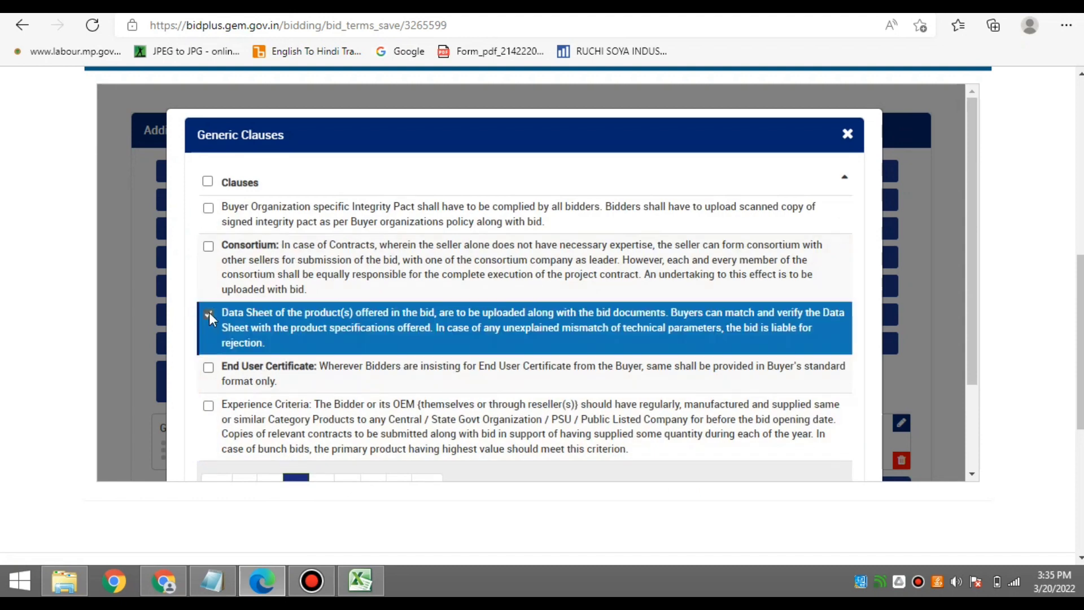
drag(973, 312, 976, 326)
click(209, 203)
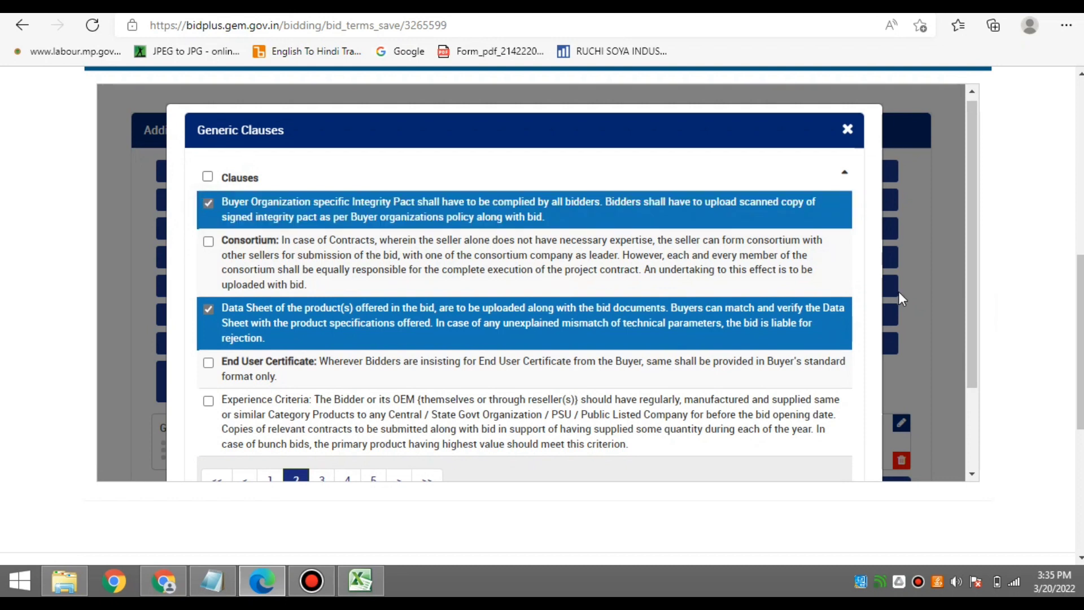
drag(971, 331, 972, 399)
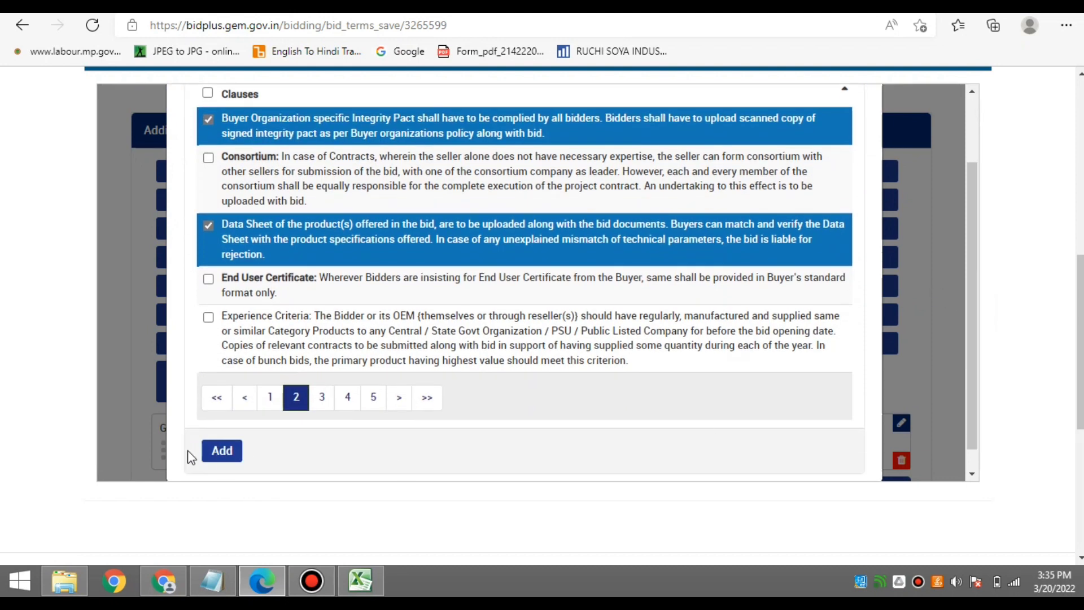
click(236, 462)
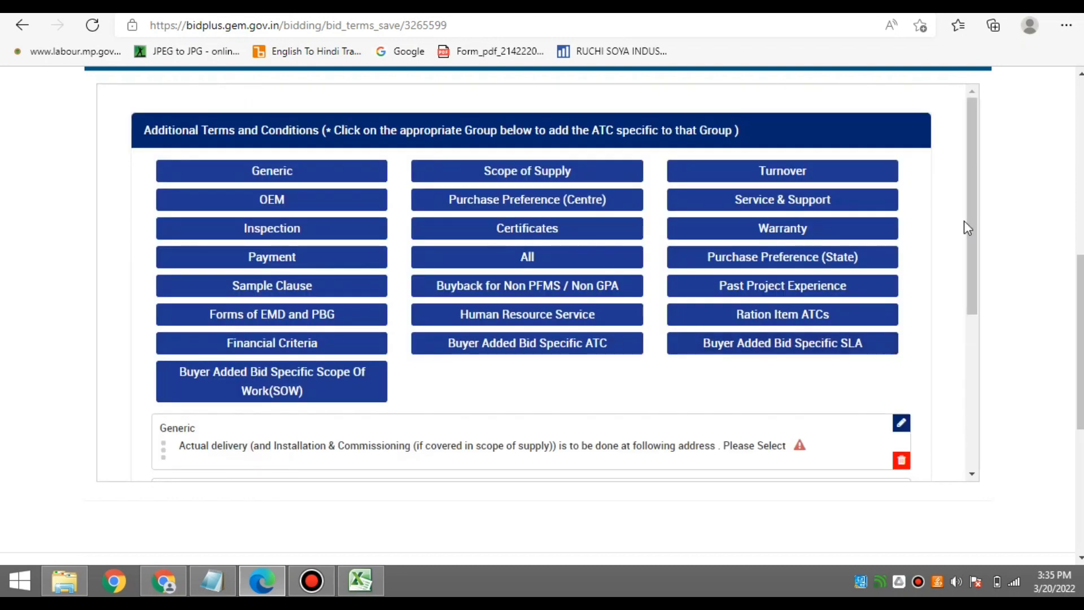
Update the delivery address clause with the placeholder lines ABC, ACB, ACB, ACB and BAJ for Address 1 through Address 5
click(974, 265)
drag(976, 296, 970, 385)
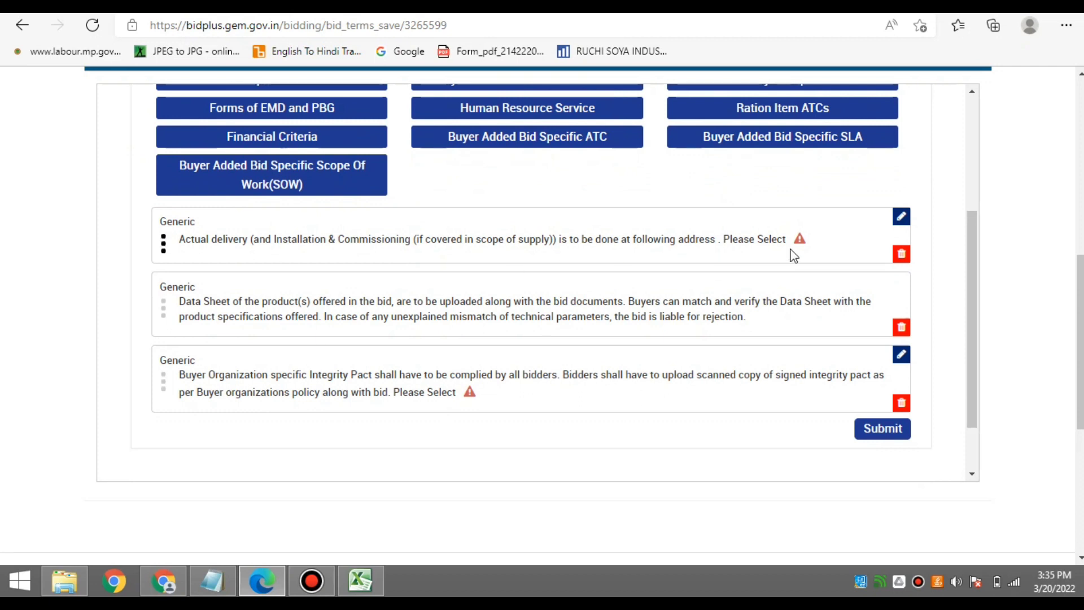
mouse_move(795, 245)
click(902, 219)
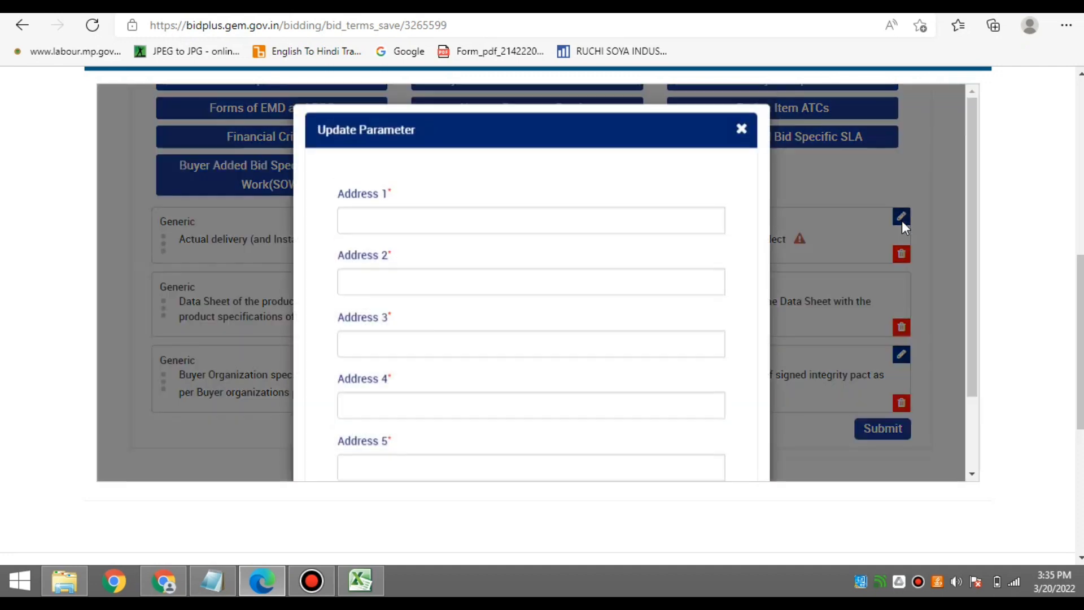
click(487, 228)
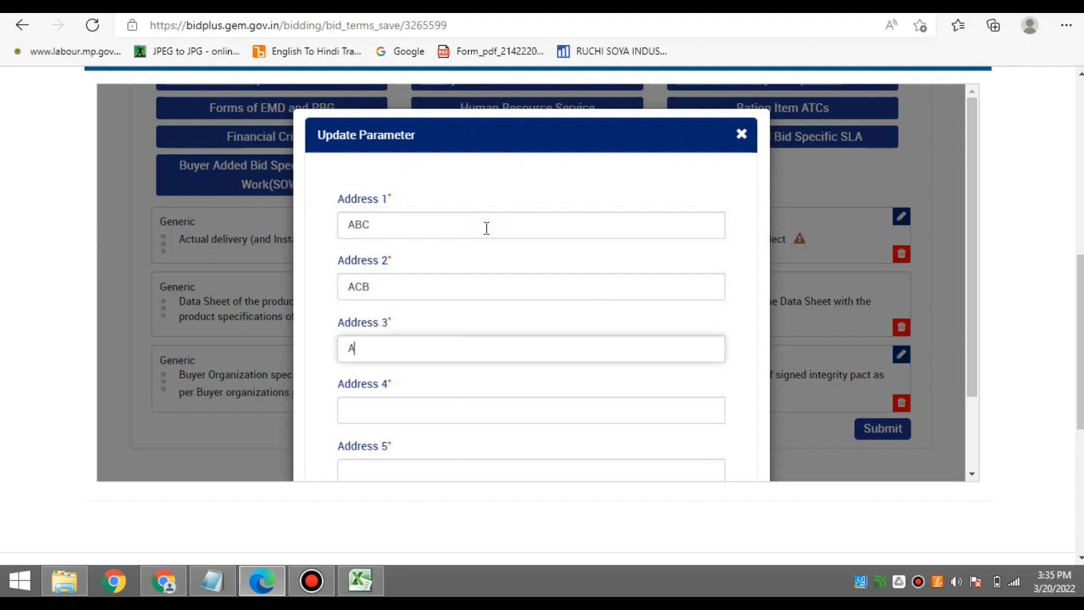
key(Tab)
text(A)
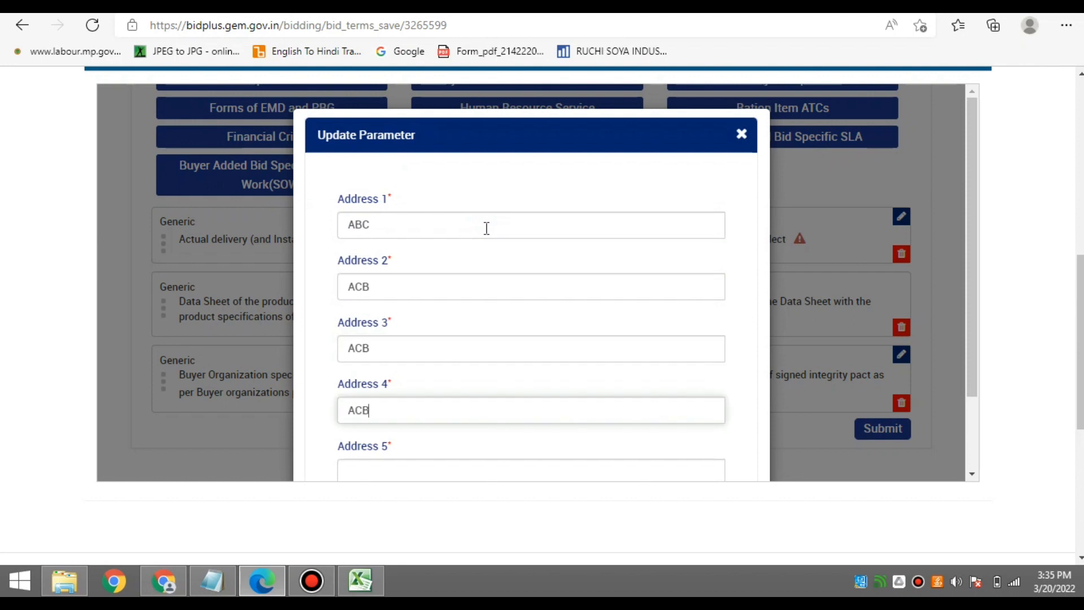
key(Tab)
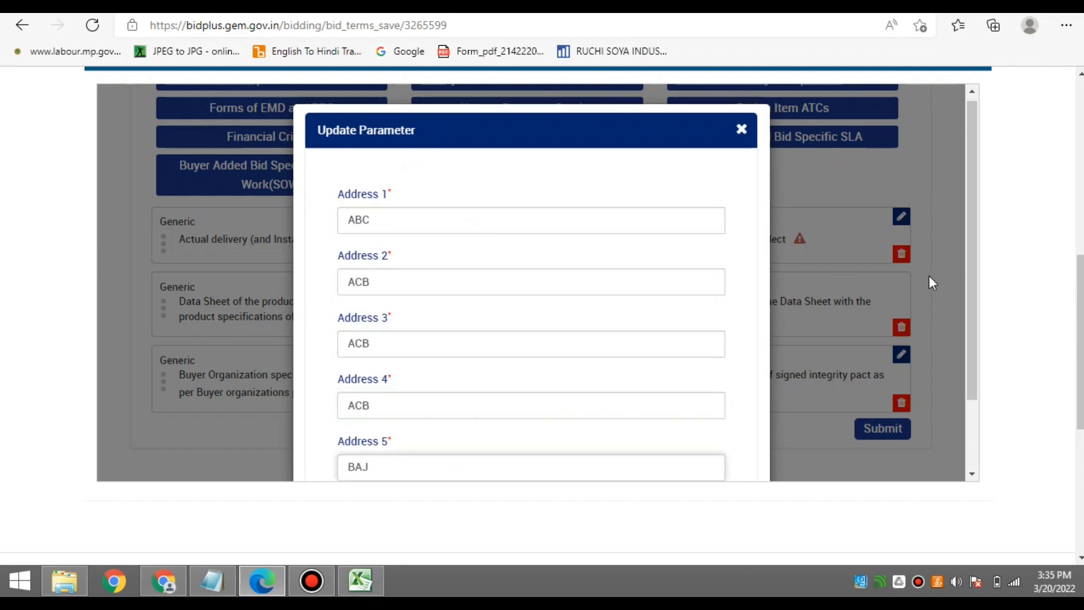
drag(979, 331, 980, 392)
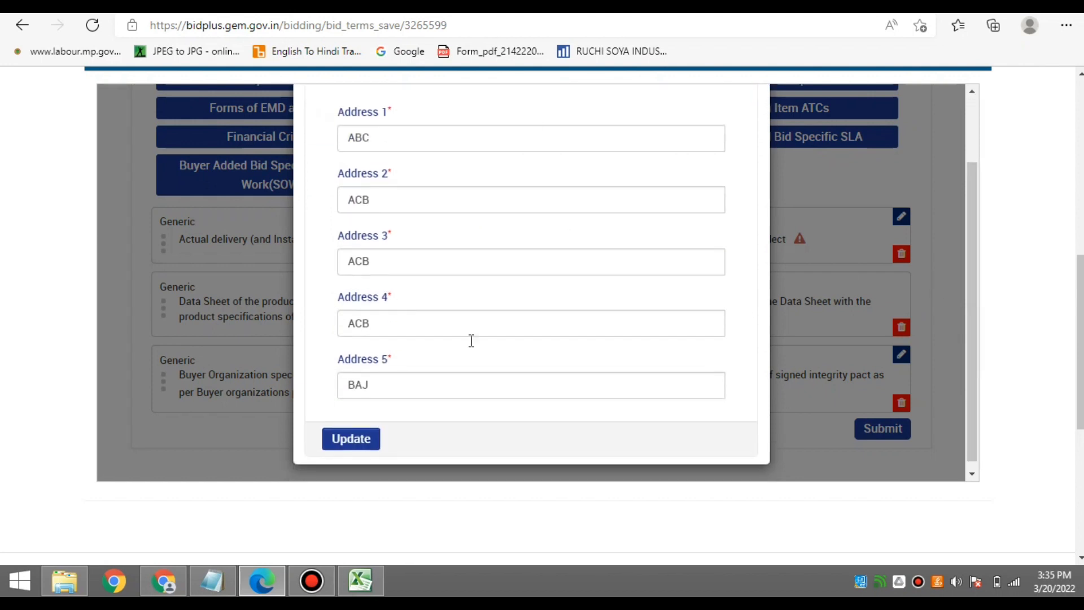
click(351, 440)
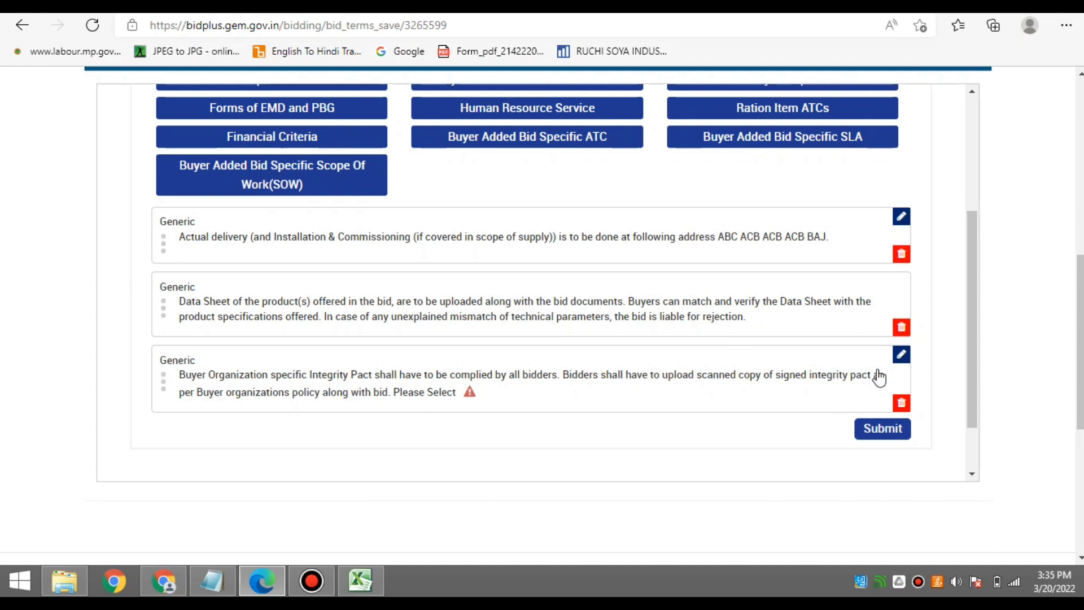
Review the file upload requirements of the Integrity Pact clause and close them without adding a file
click(902, 355)
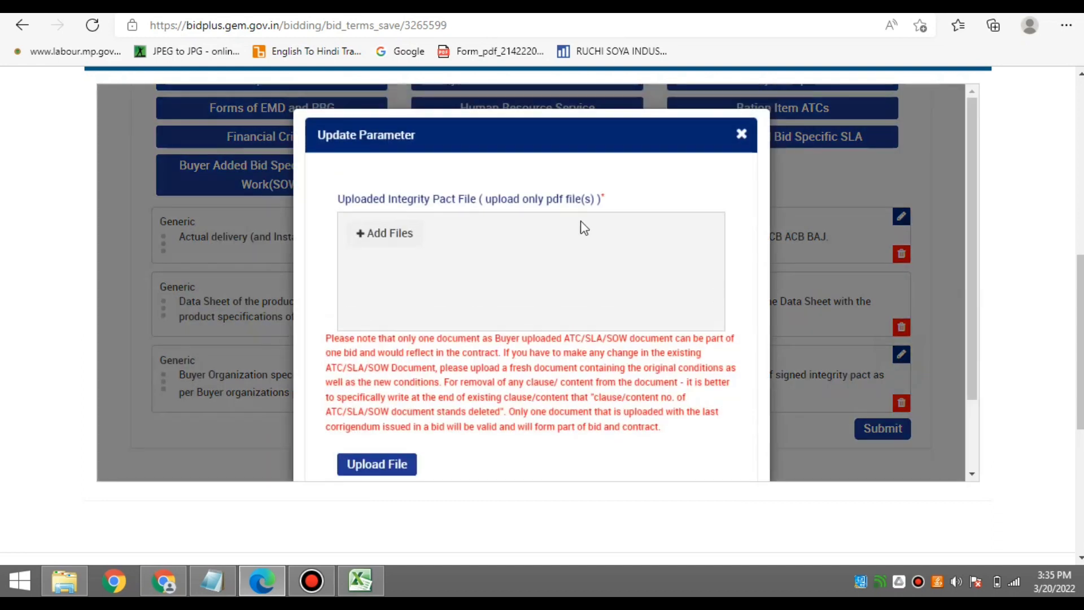
drag(977, 294, 978, 357)
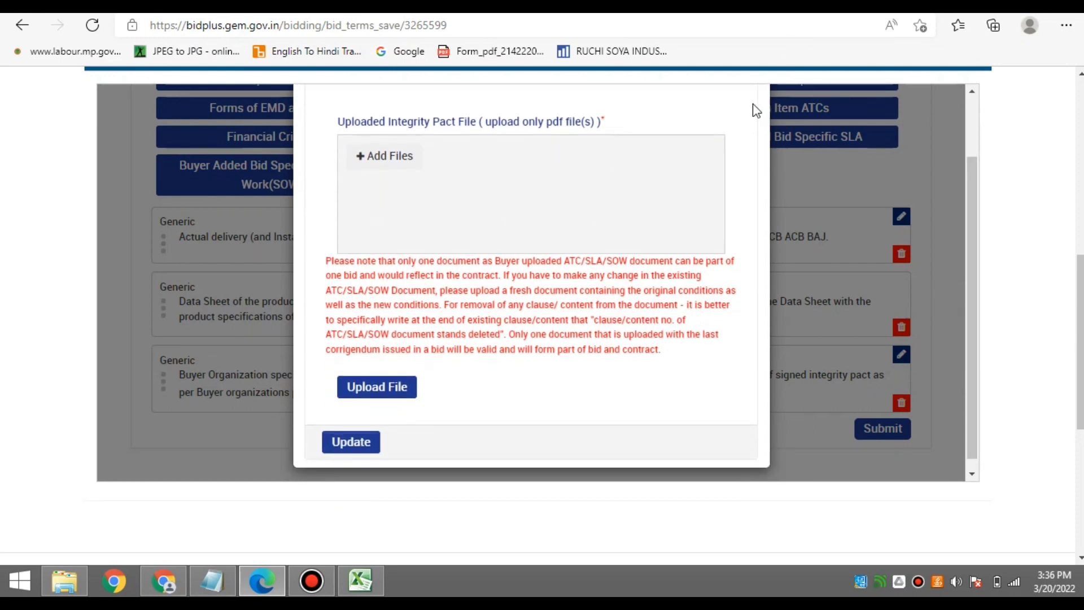
drag(974, 283, 966, 209)
click(741, 135)
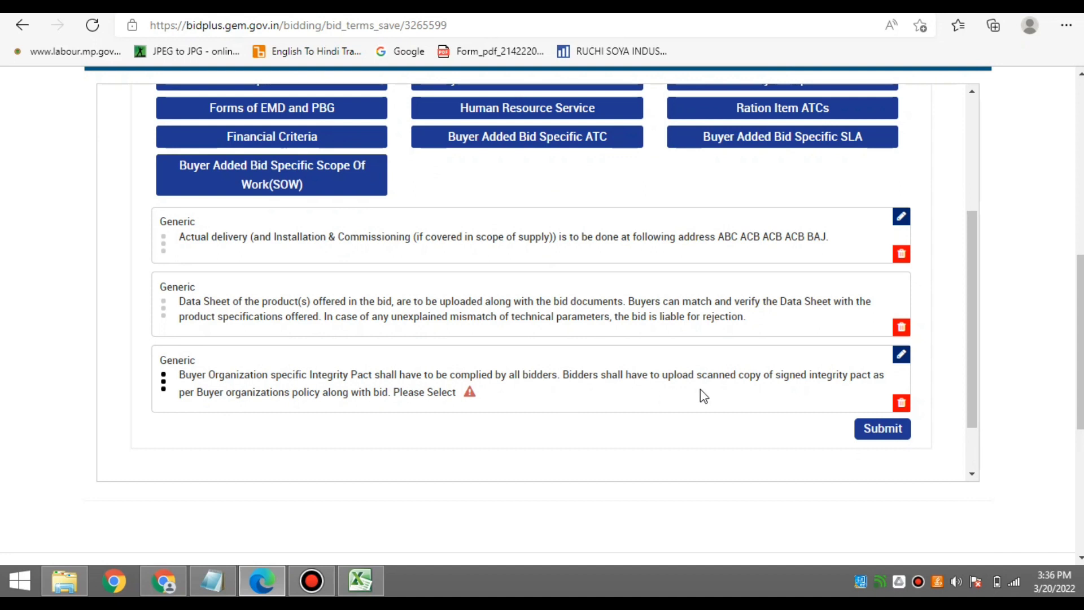
Delete the Integrity Pact clause from the additional terms and conditions
click(902, 403)
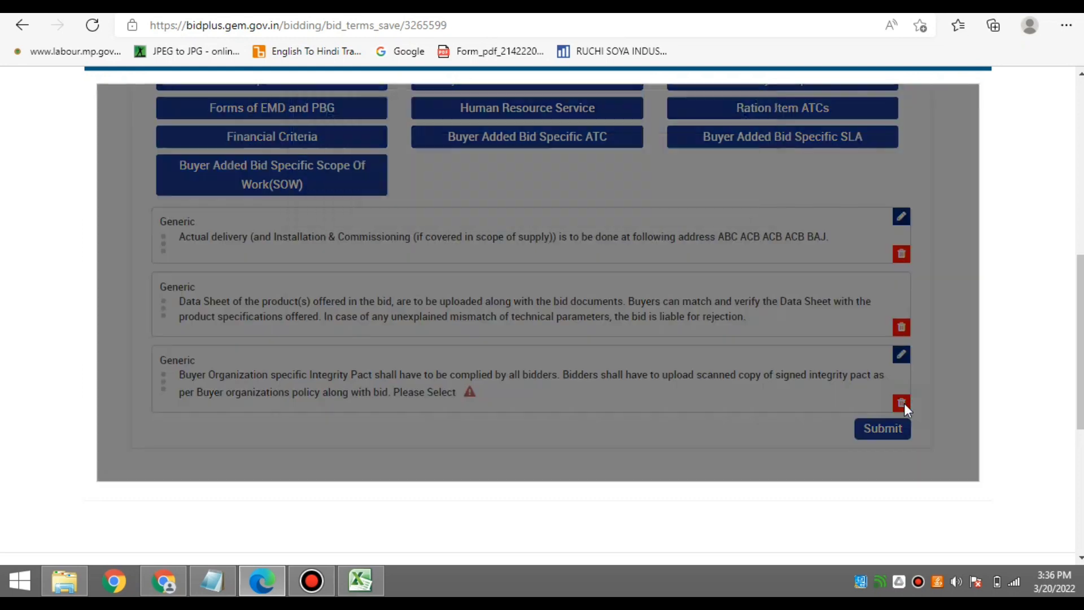